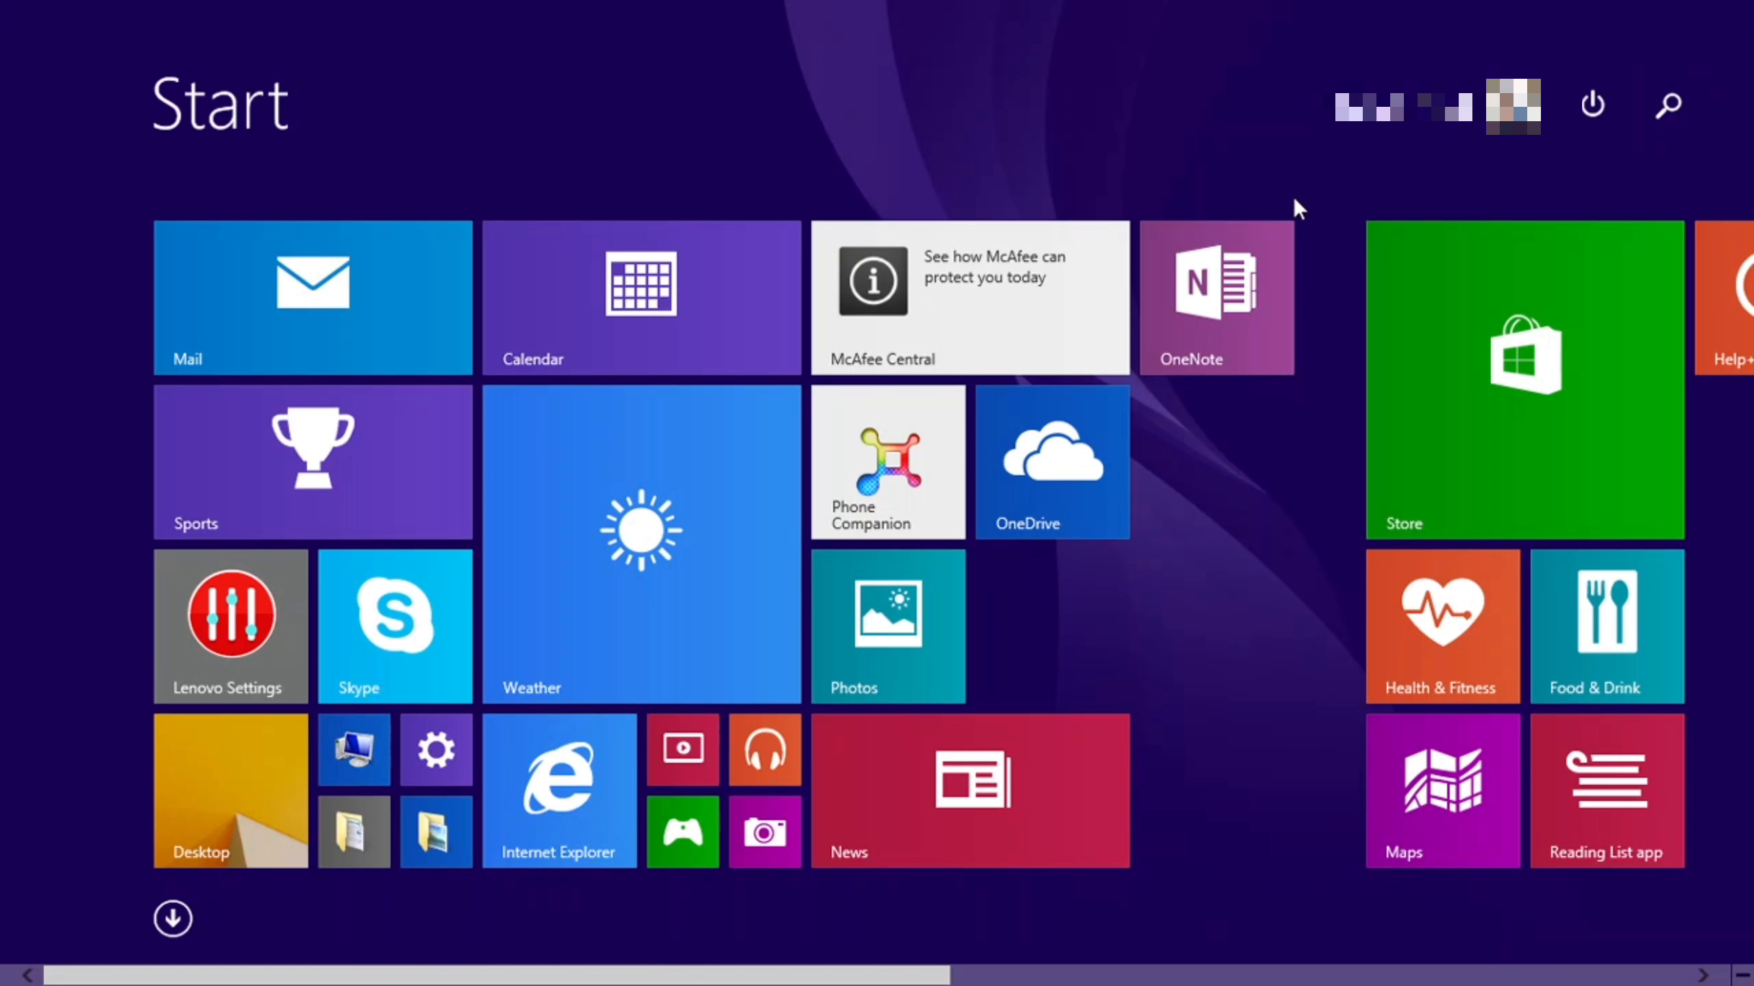
pyautogui.click(1703, 98)
pyautogui.click(1150, 93)
pyautogui.click(307, 846)
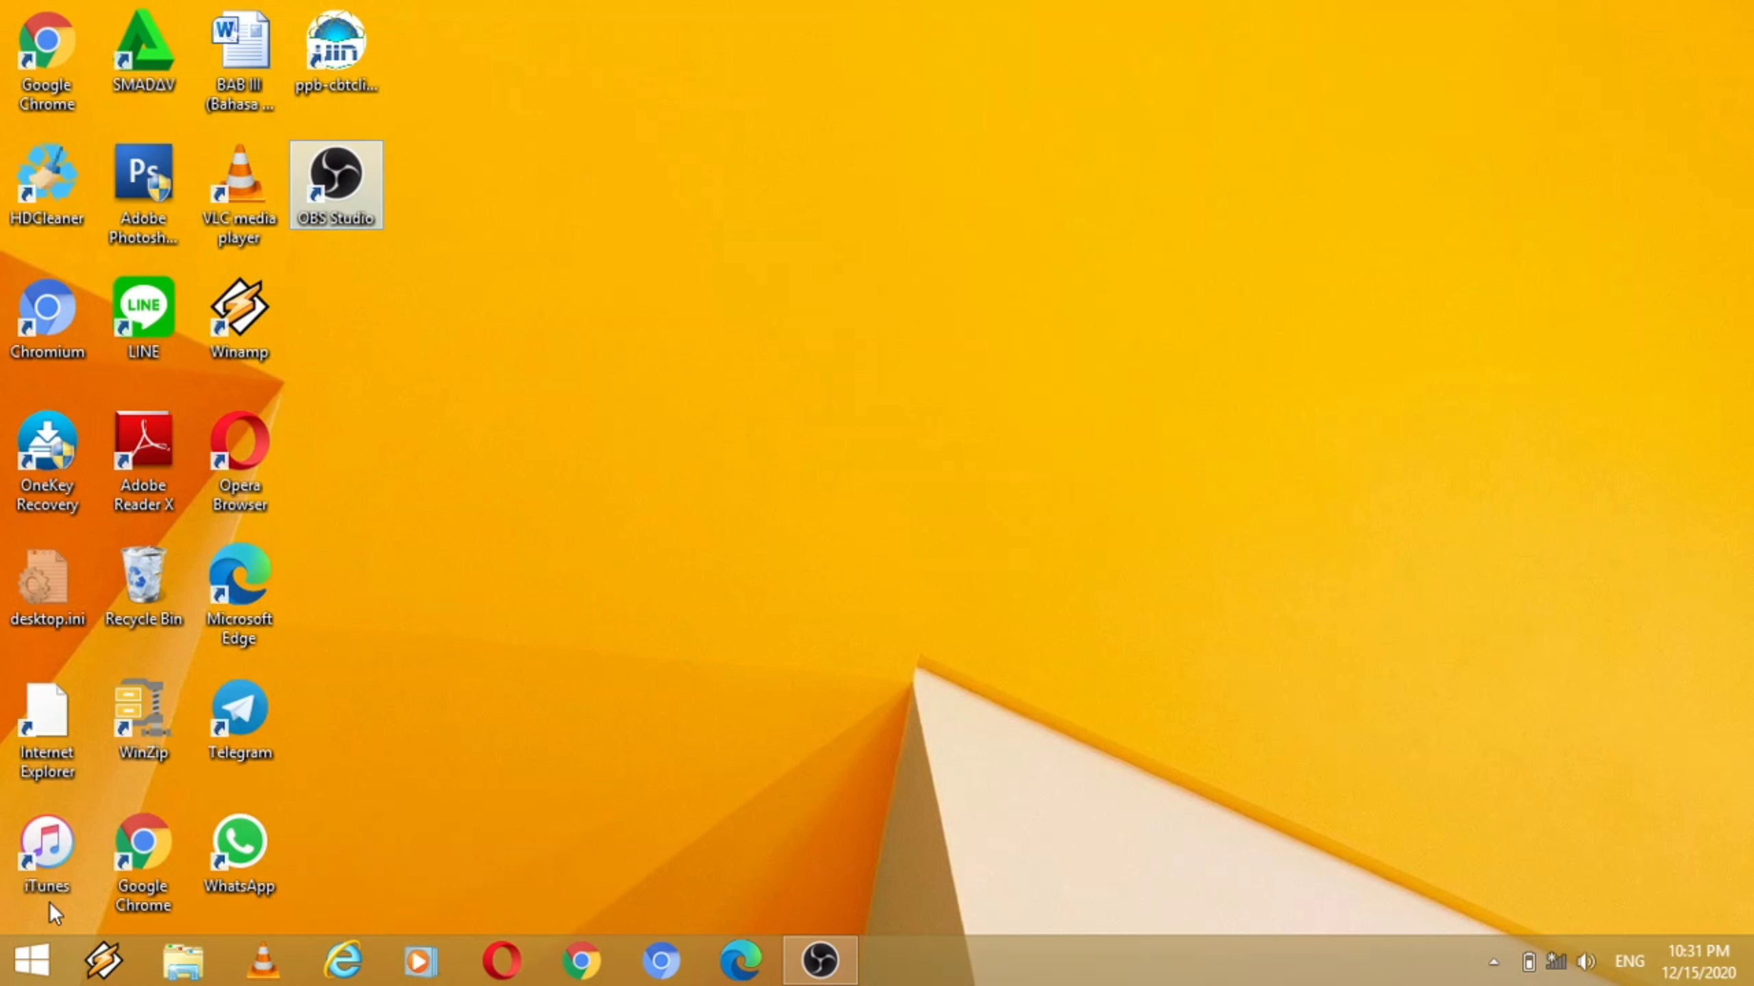
pyautogui.click(37, 959)
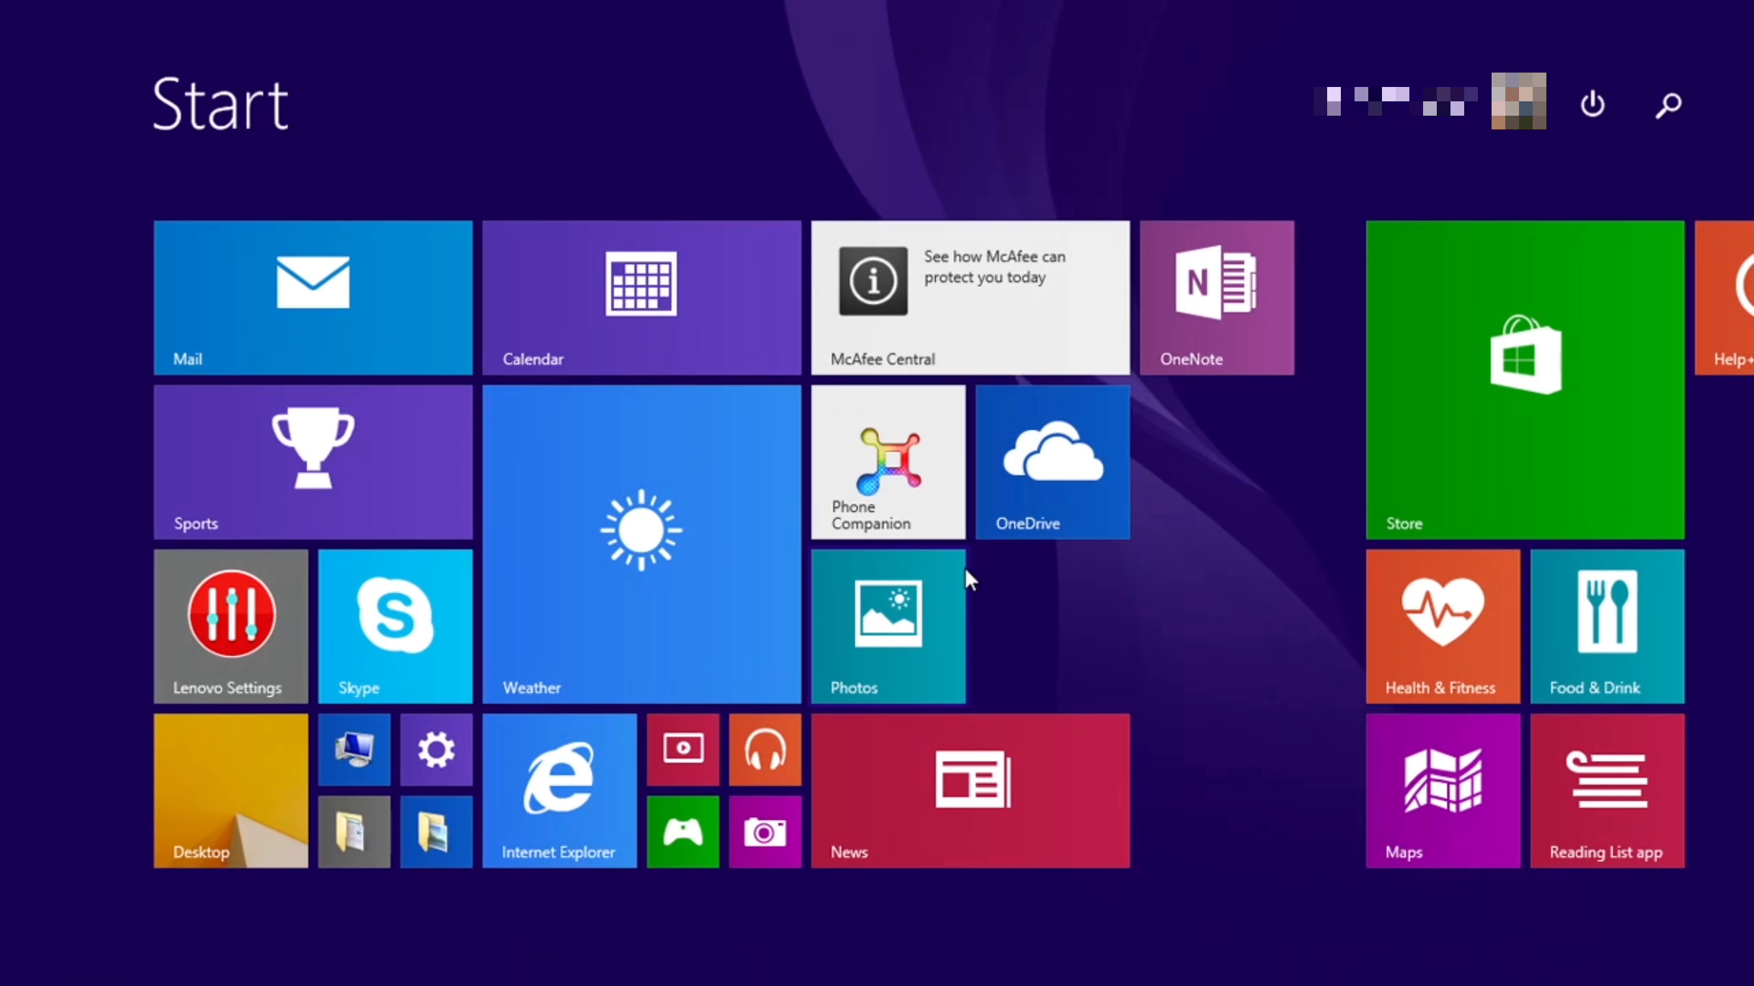
pyautogui.scroll(-5, 964, 567)
pyautogui.scroll(5, 2, 608)
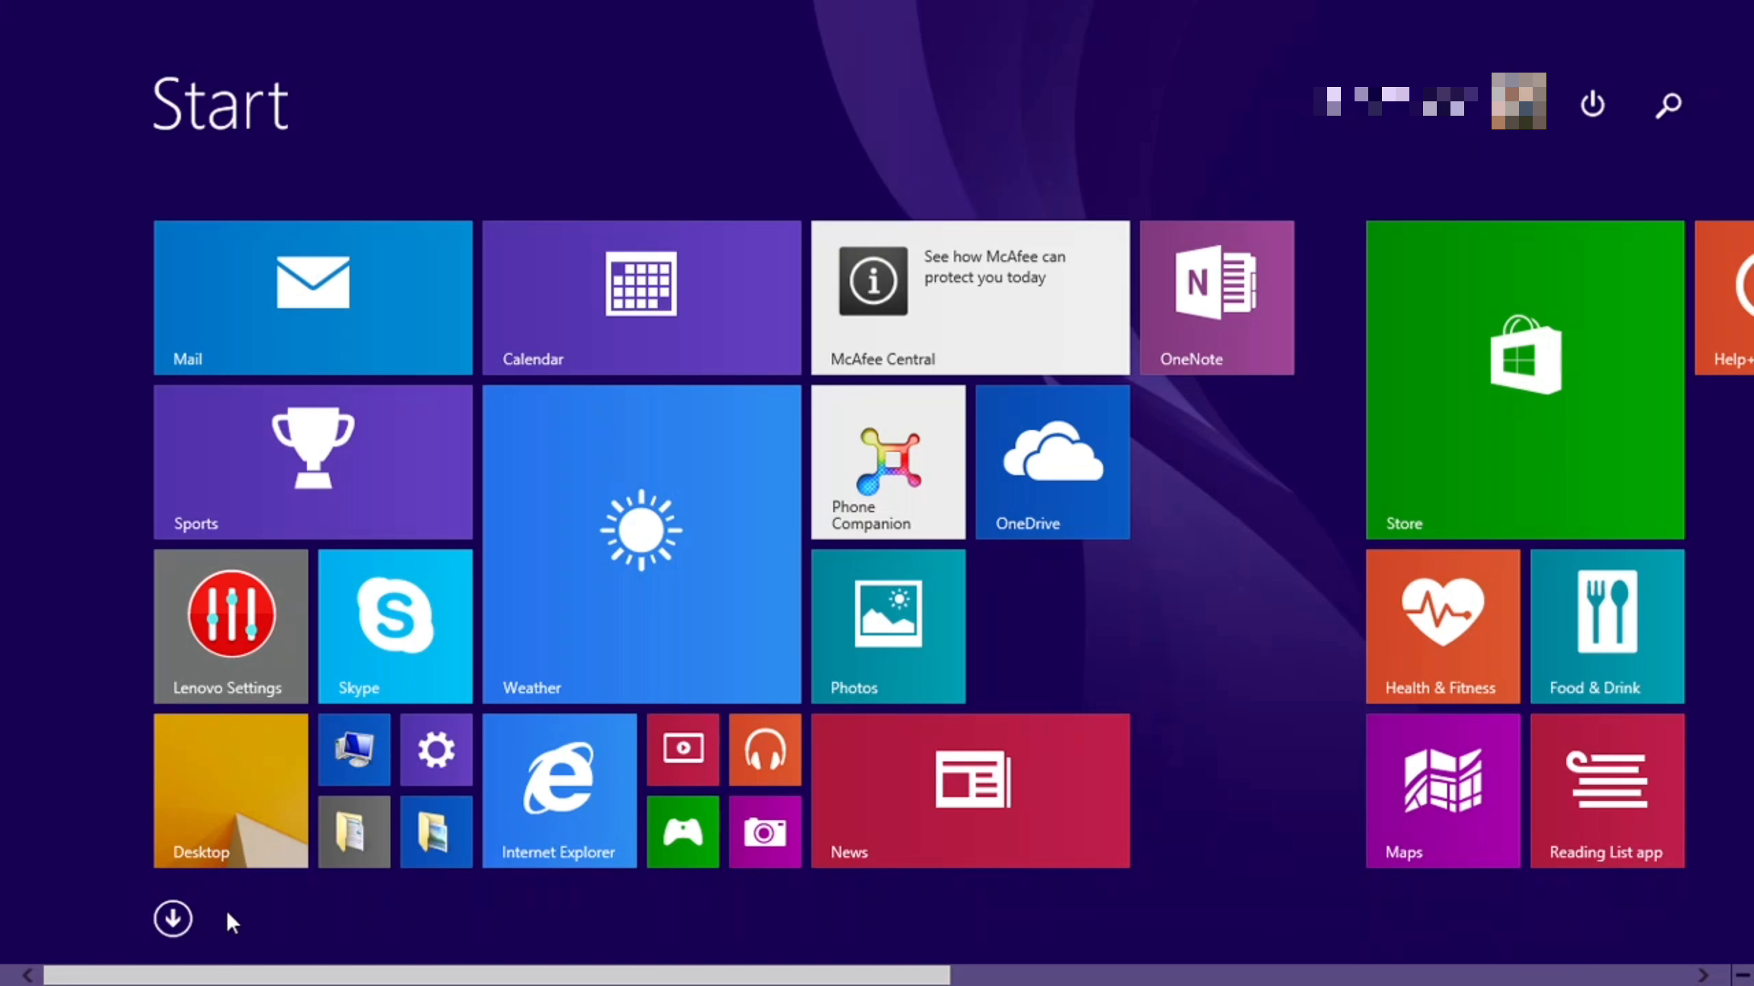
pyautogui.click(181, 920)
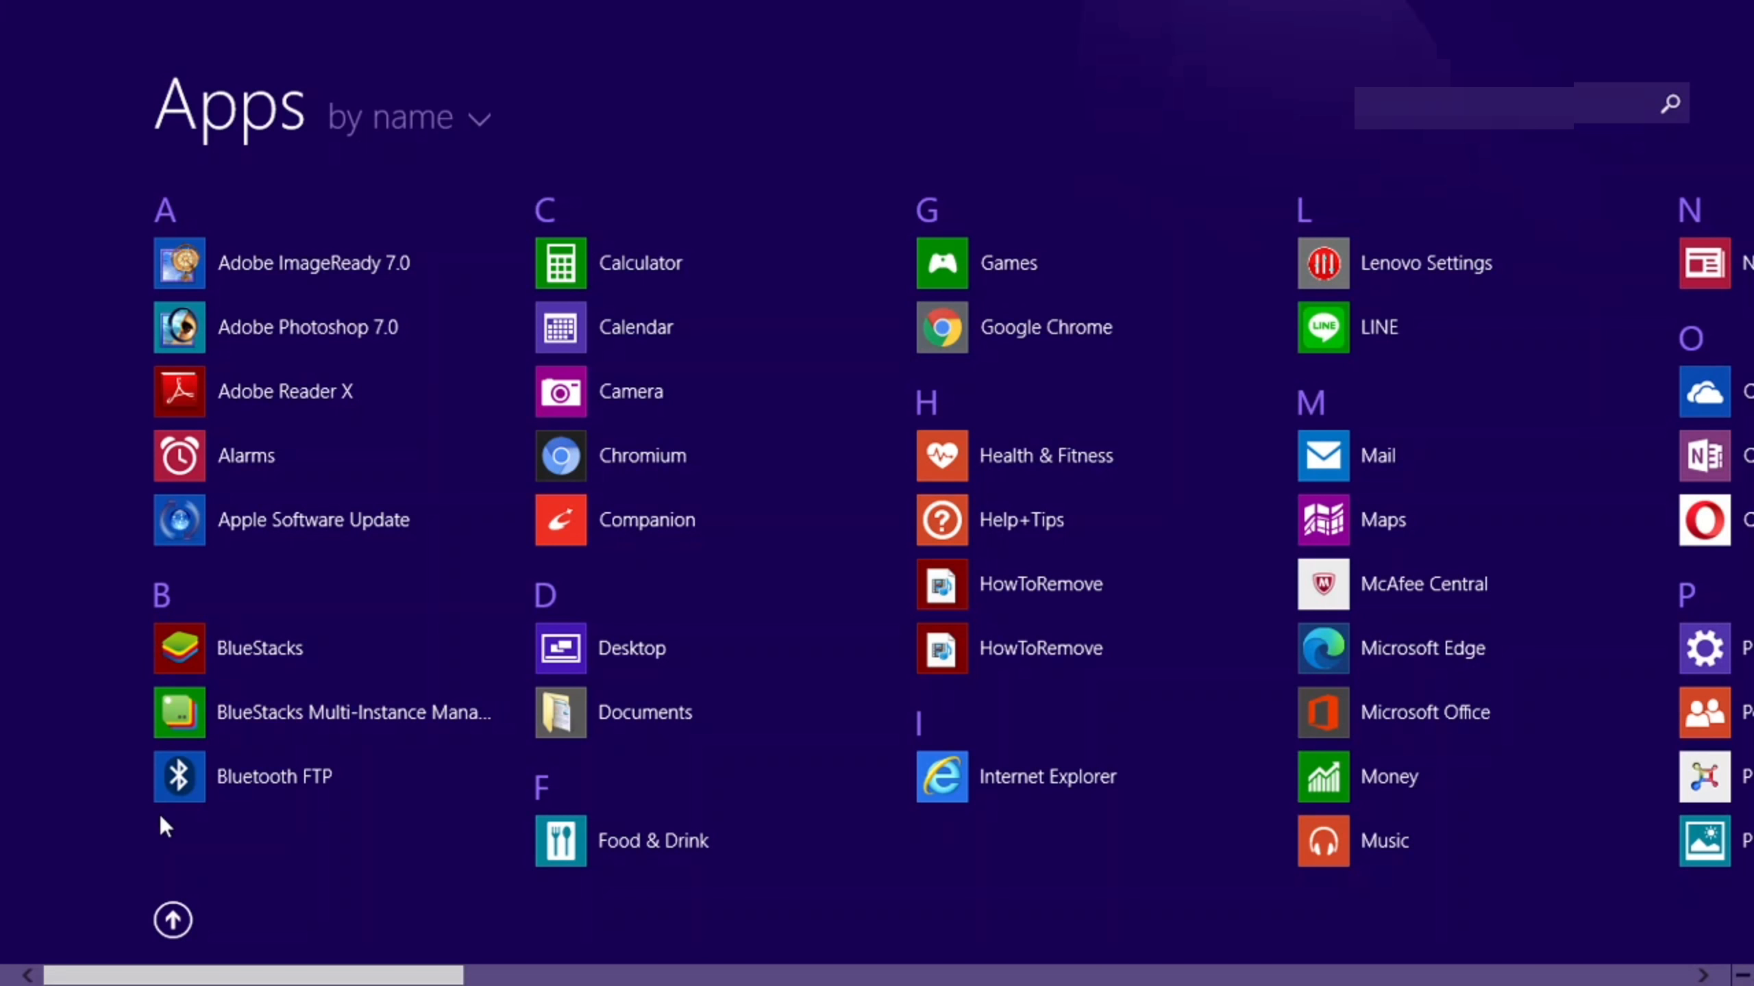
pyautogui.click(175, 920)
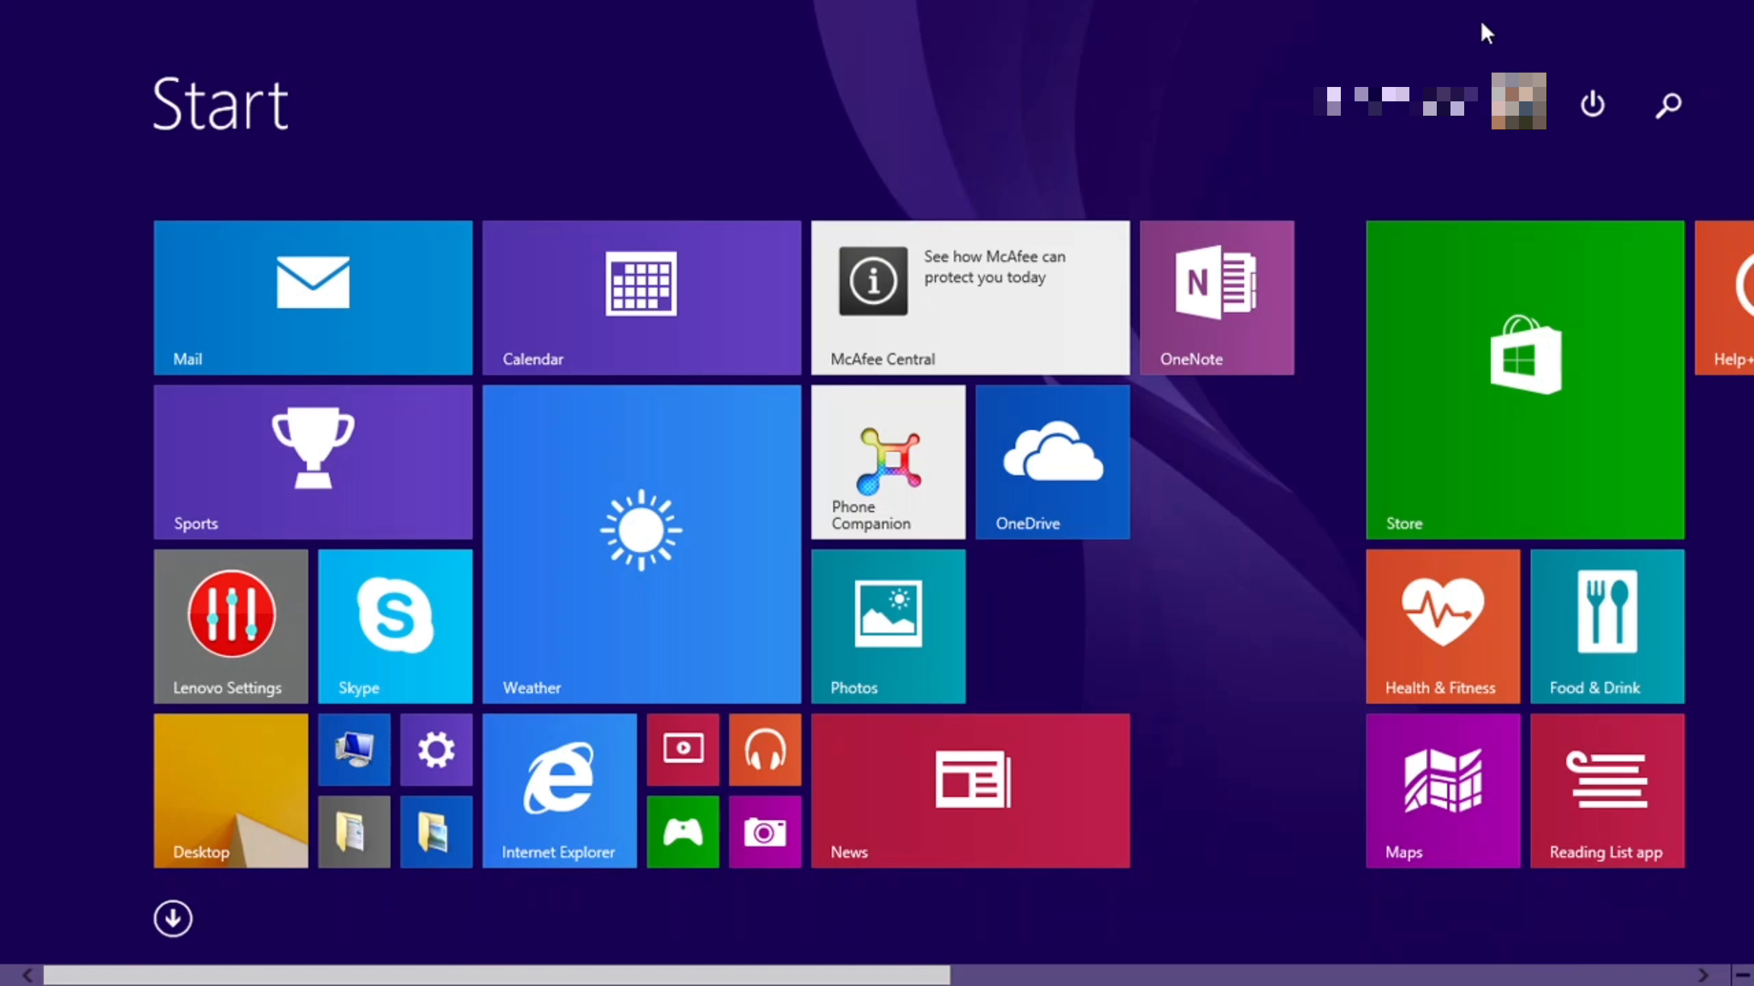
pyautogui.scroll(-2, 1485, 30)
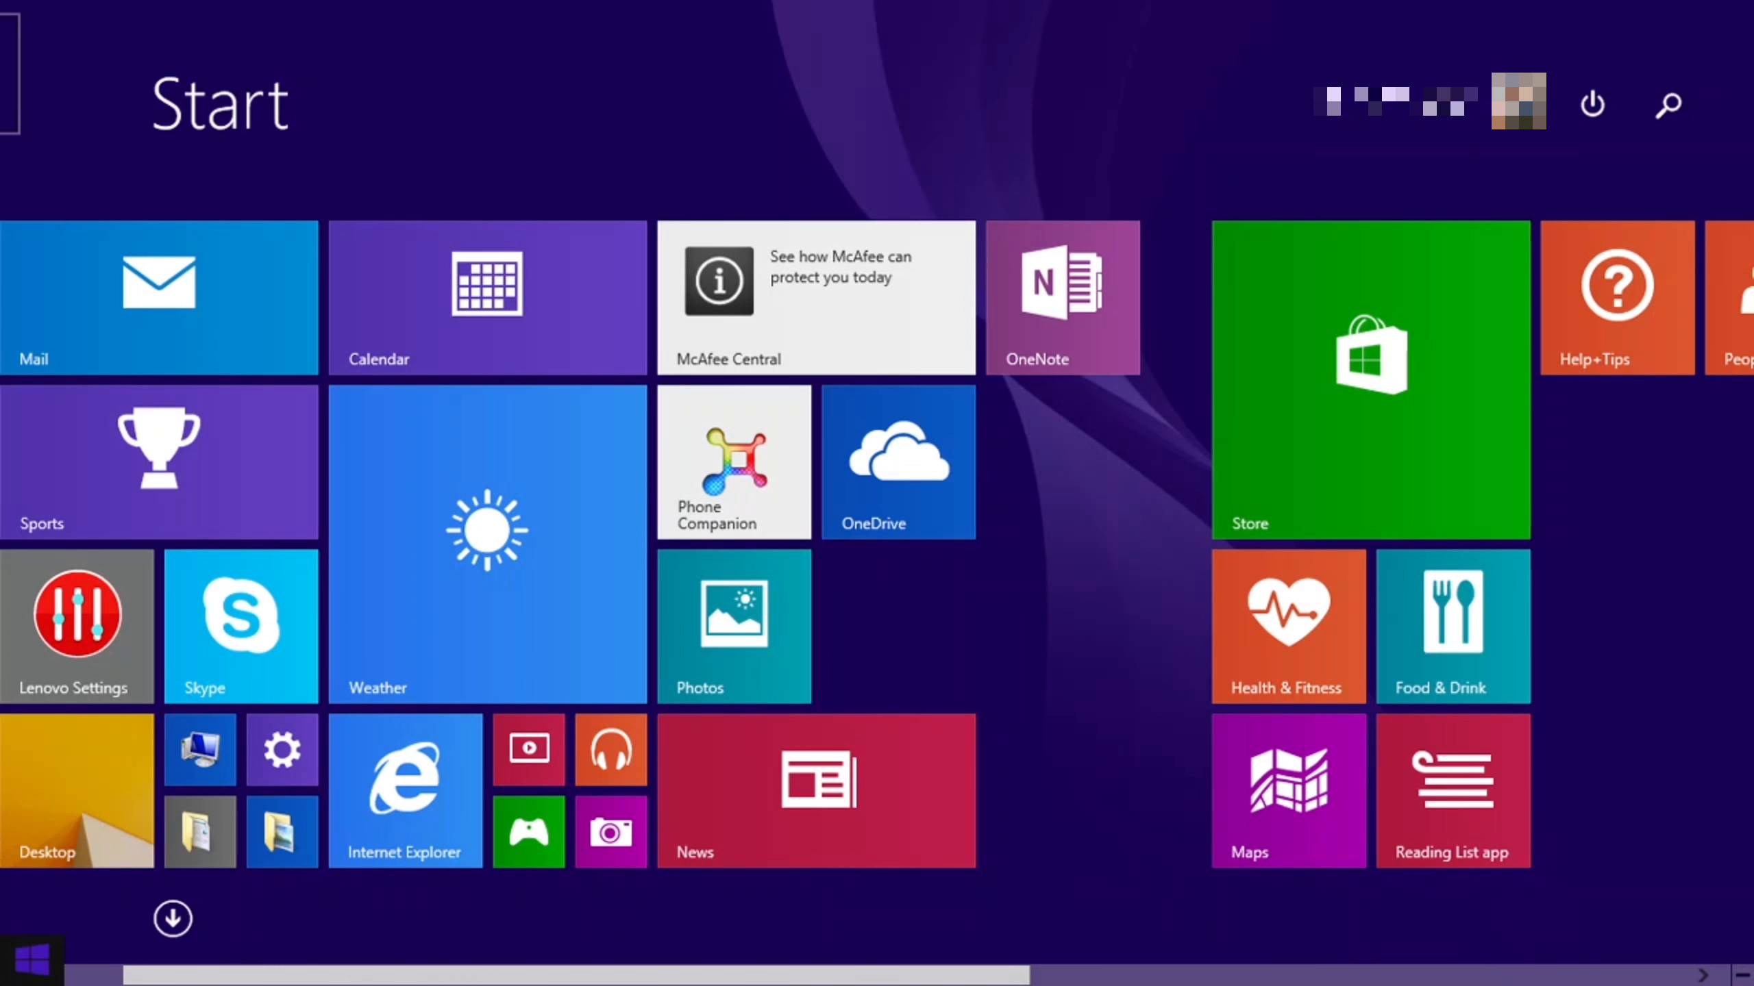
pyautogui.click(57, 859)
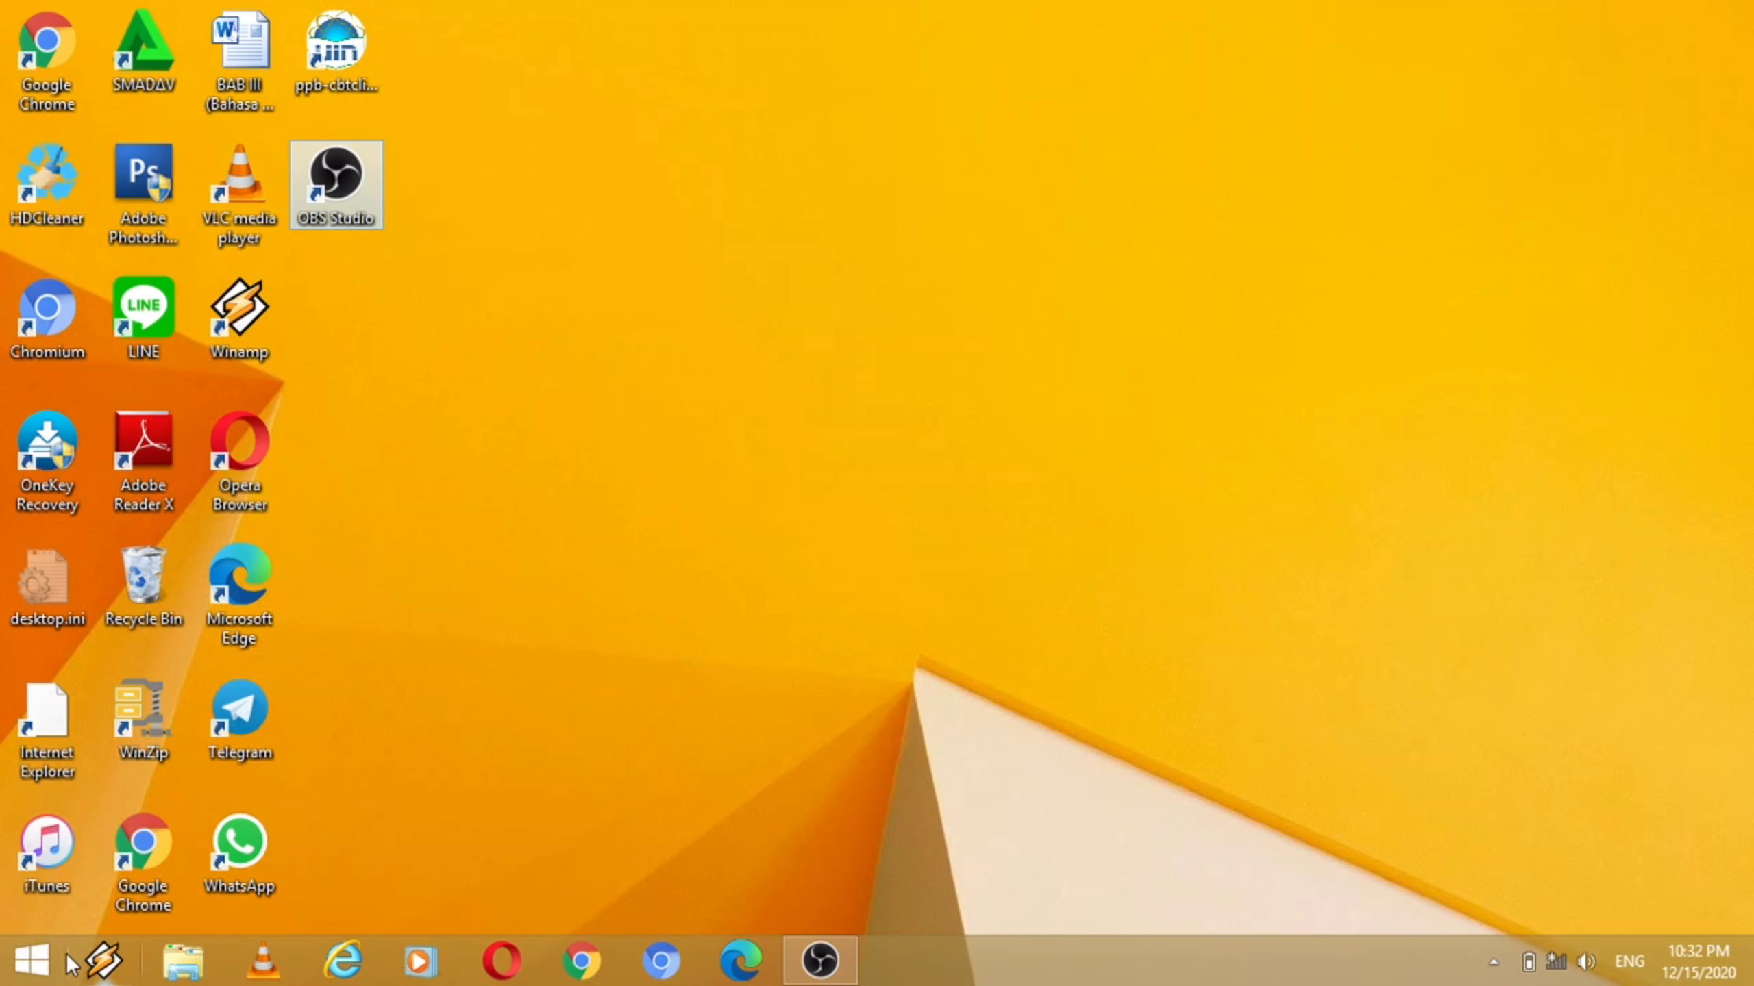
# Launch Microsoft Word 2010 from the full list of installed apps.
pyautogui.click(45, 966)
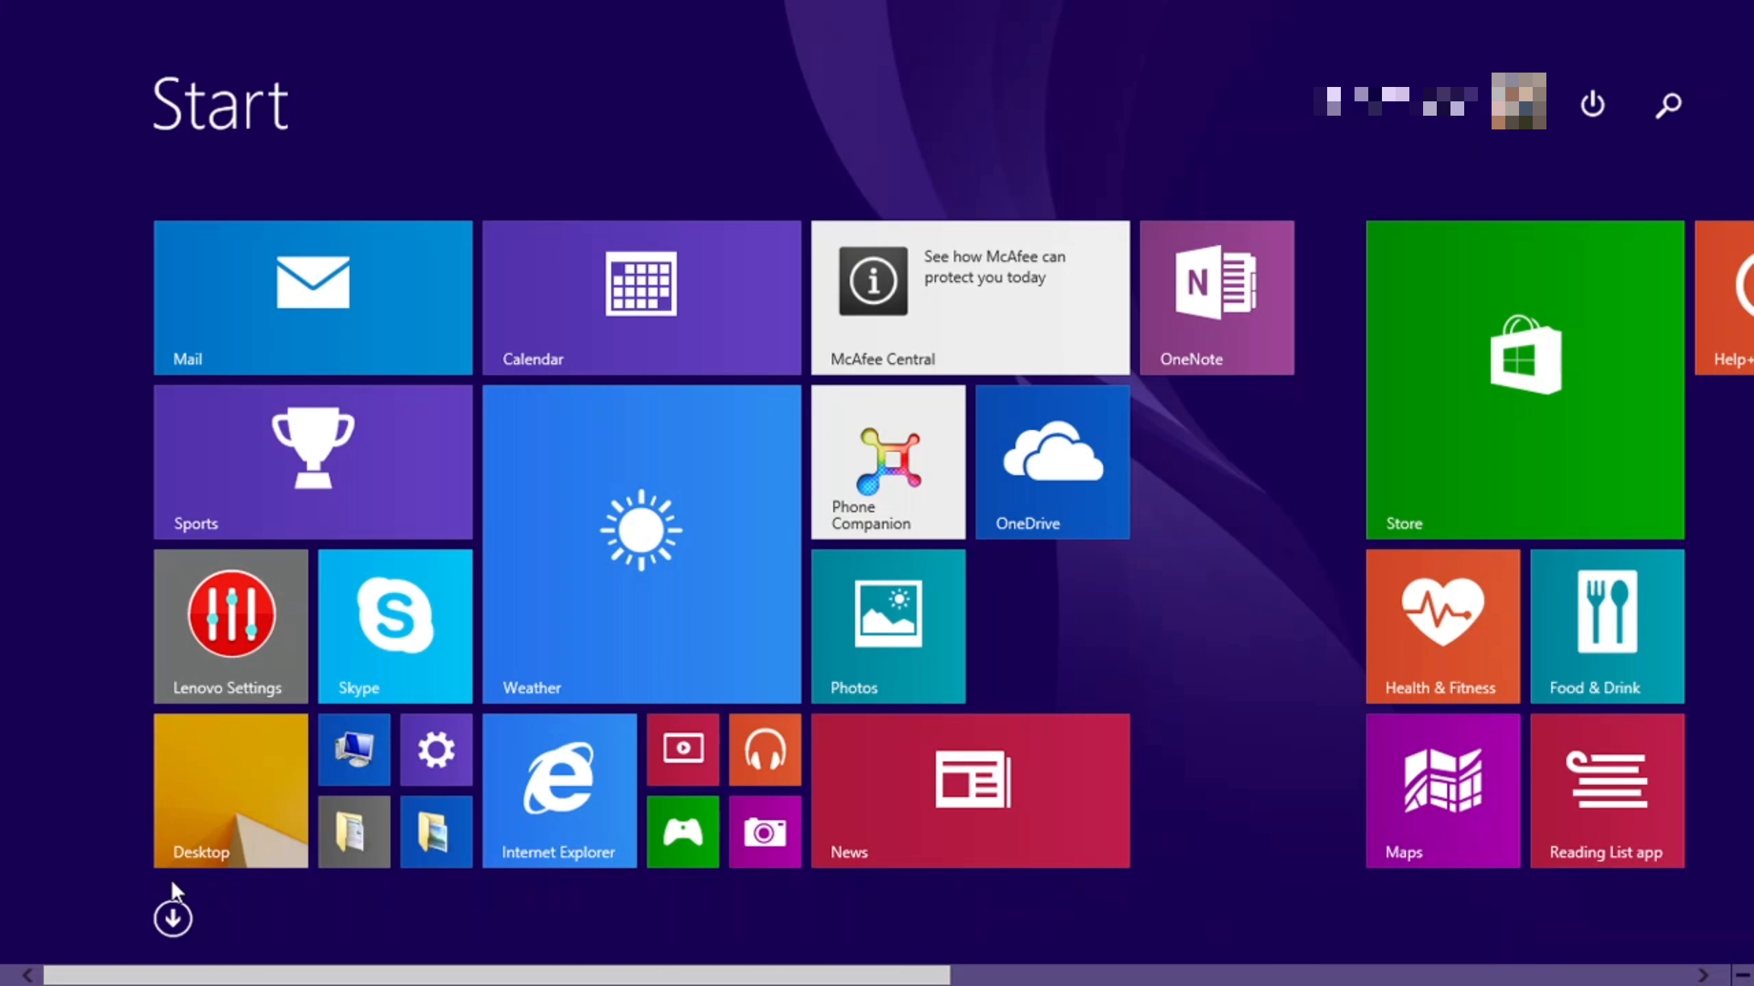
pyautogui.click(173, 920)
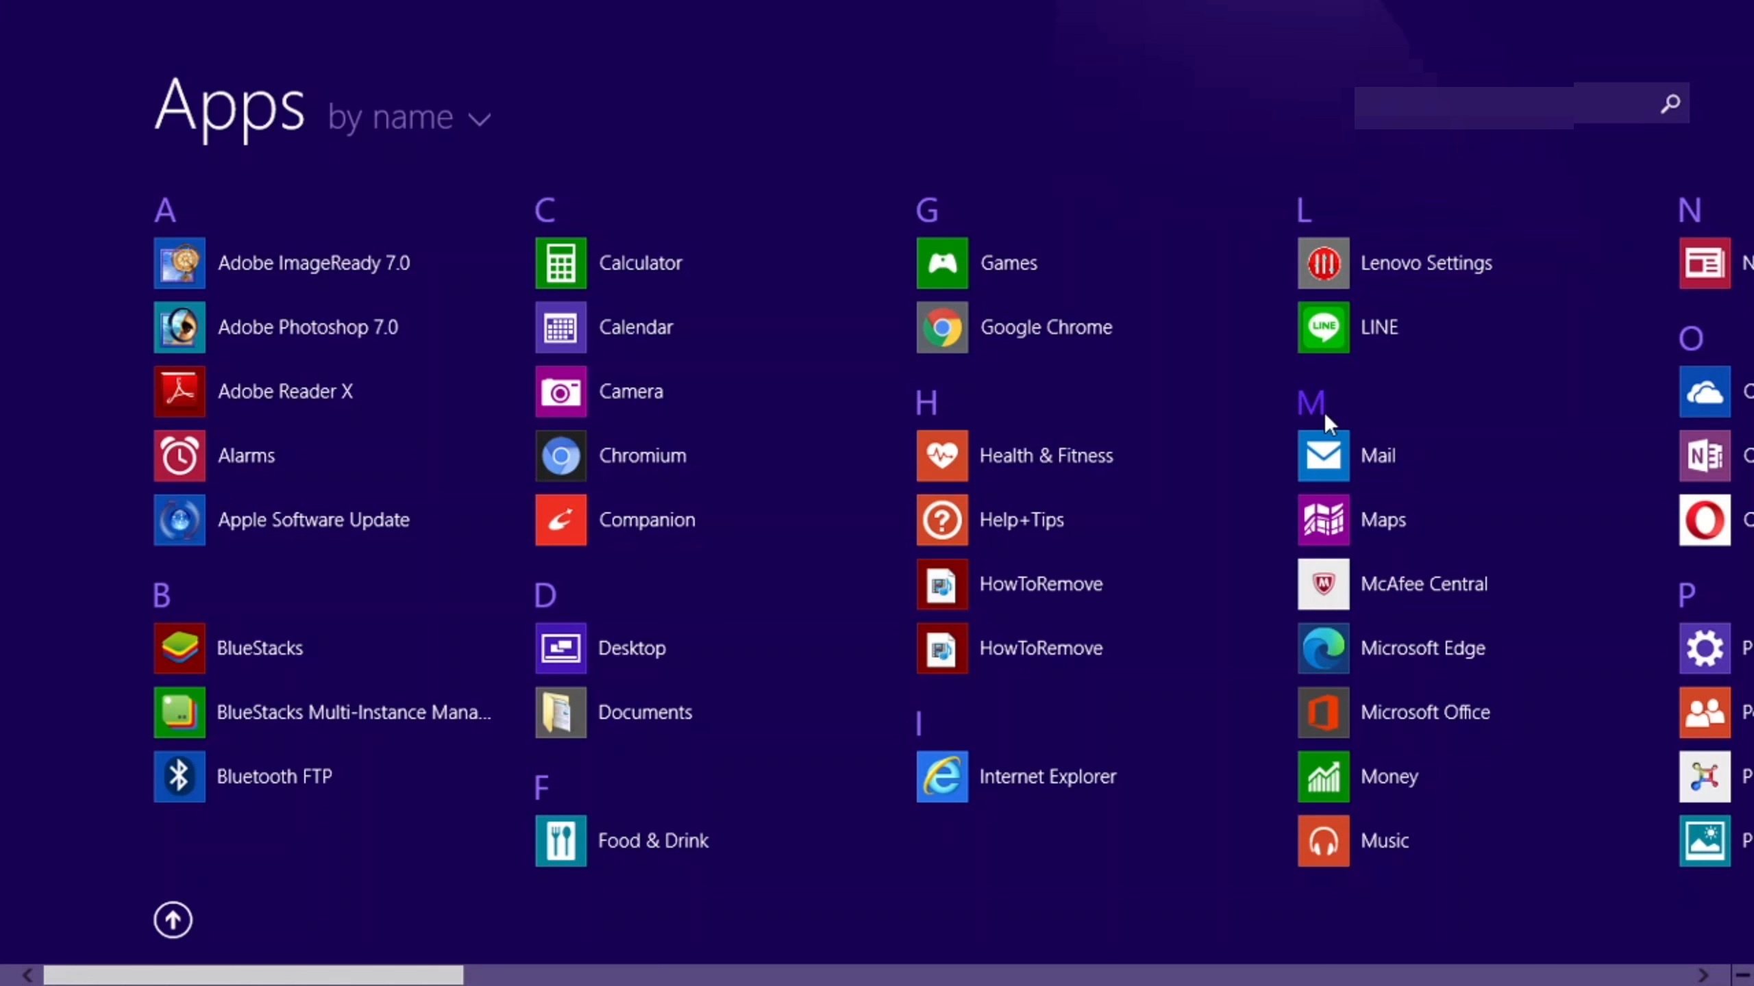
pyautogui.scroll(-3, 1705, 622)
pyautogui.scroll(-10, 1657, 566)
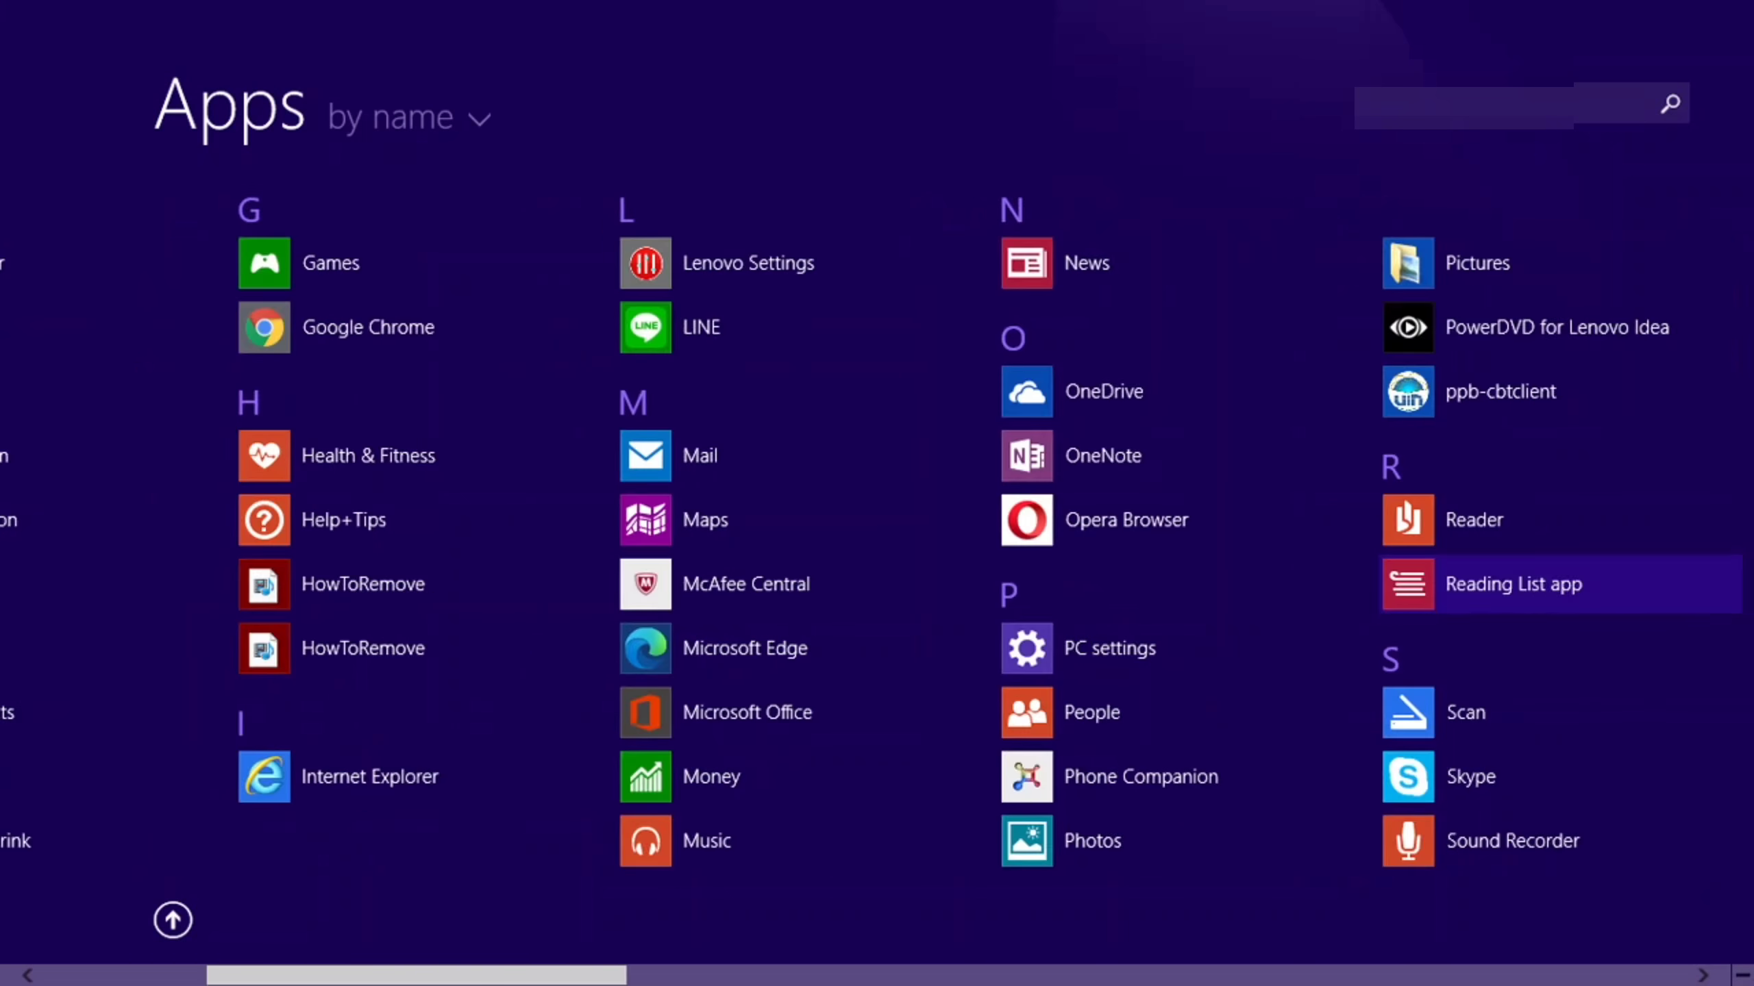
pyautogui.scroll(-5, 920, 456)
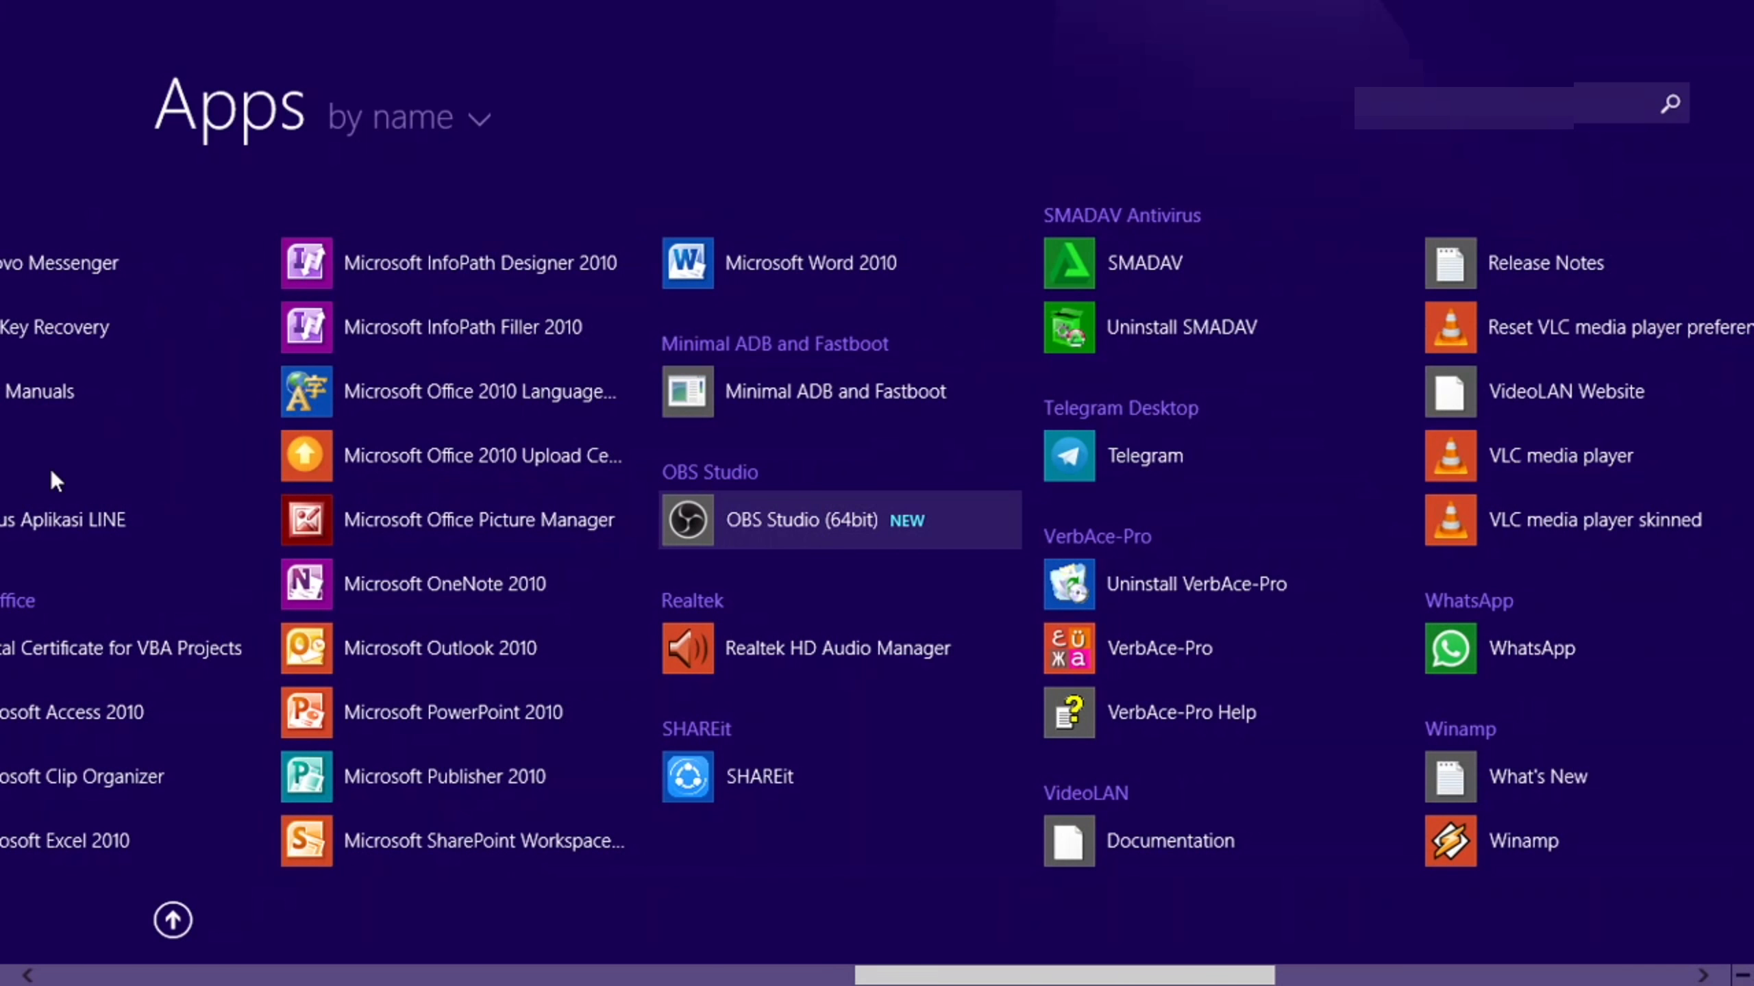
pyautogui.scroll(3, 6, 546)
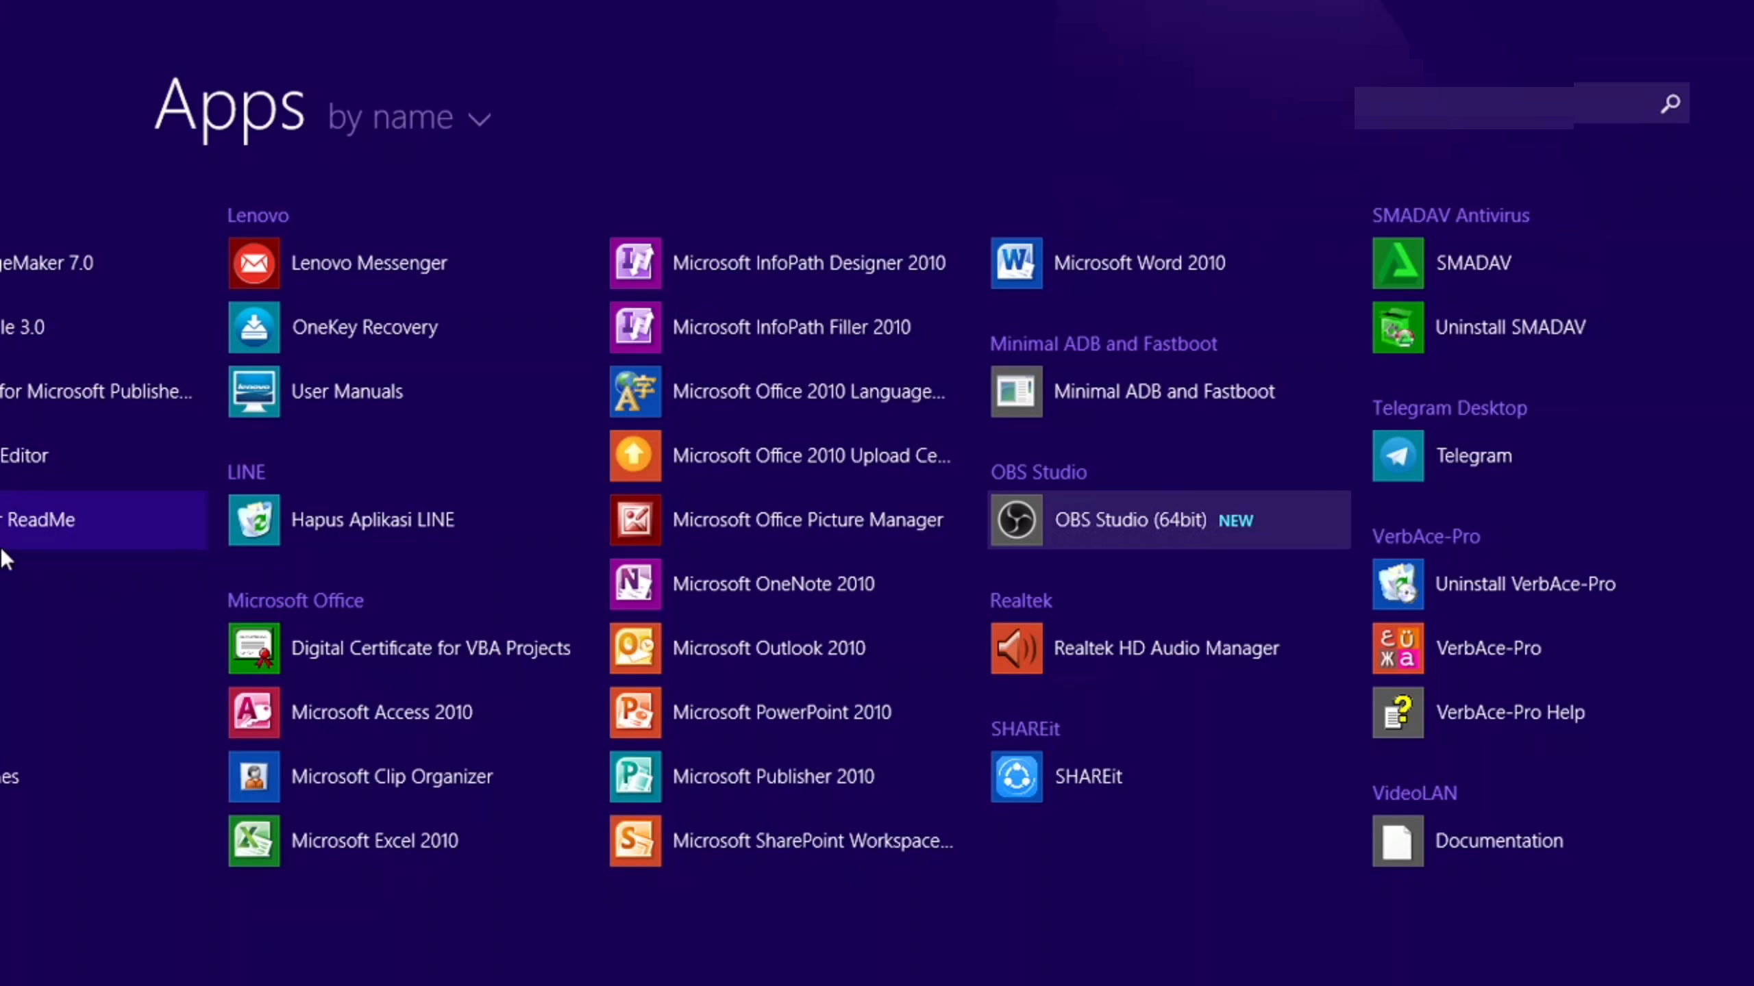
pyautogui.scroll(6, 5, 560)
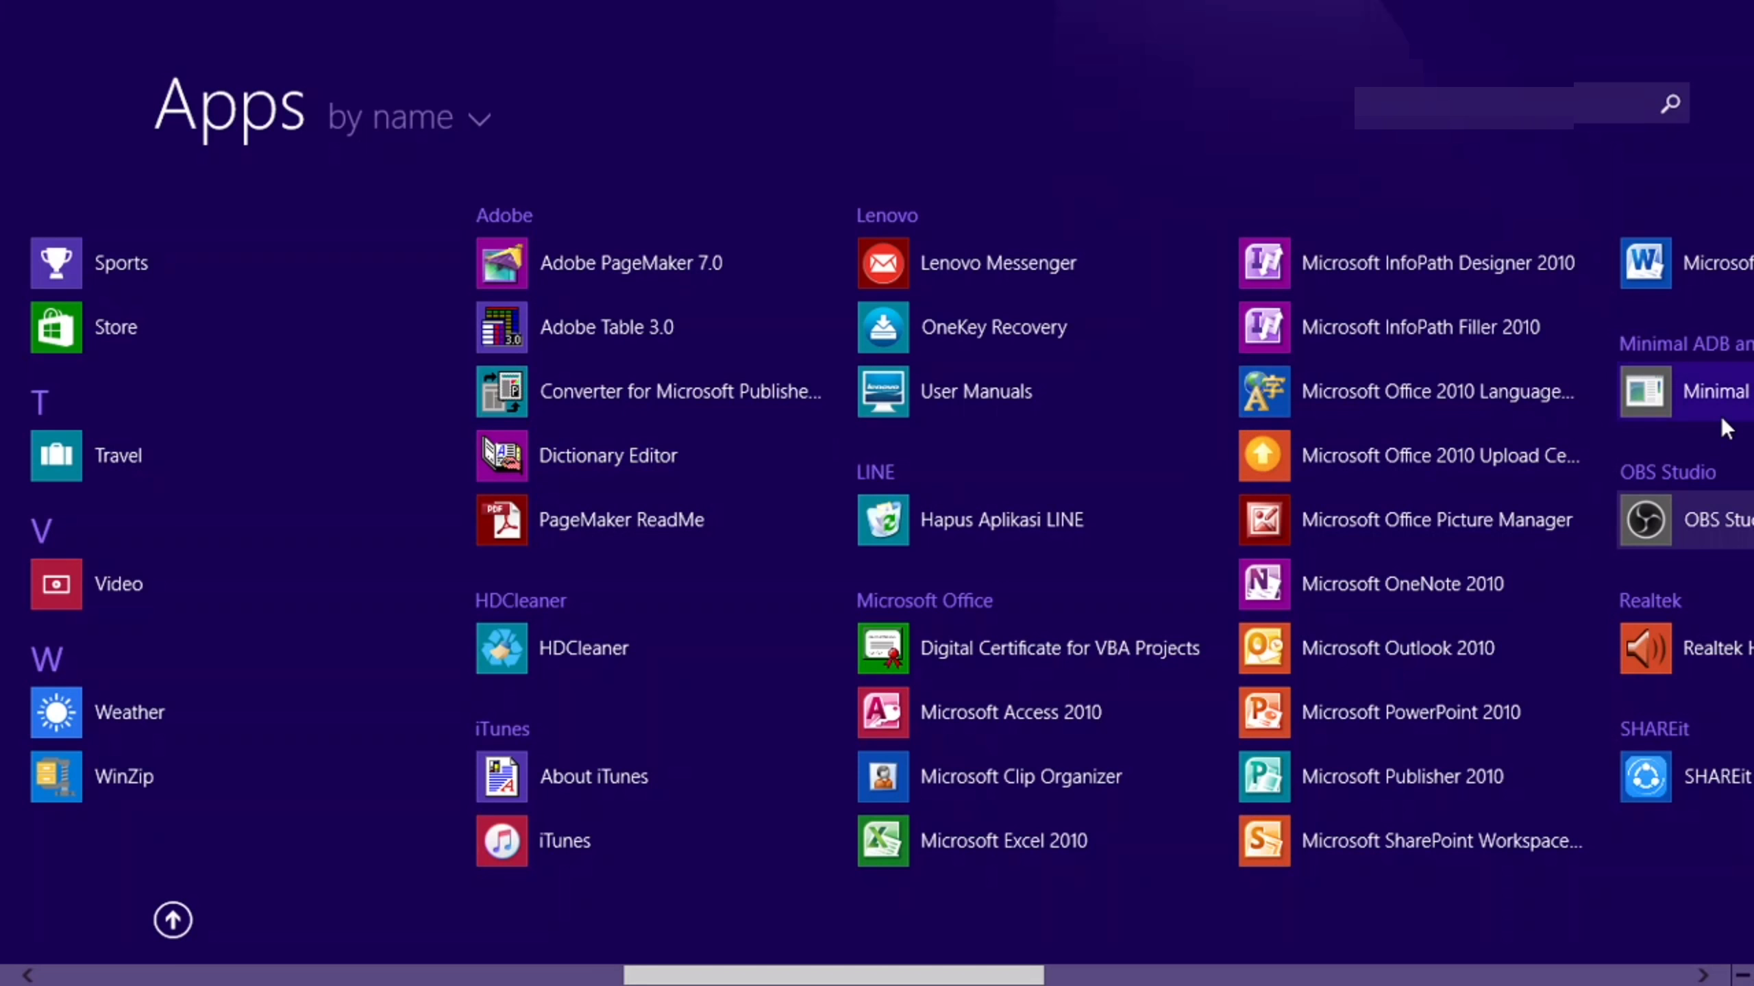
pyautogui.scroll(-2, 1721, 416)
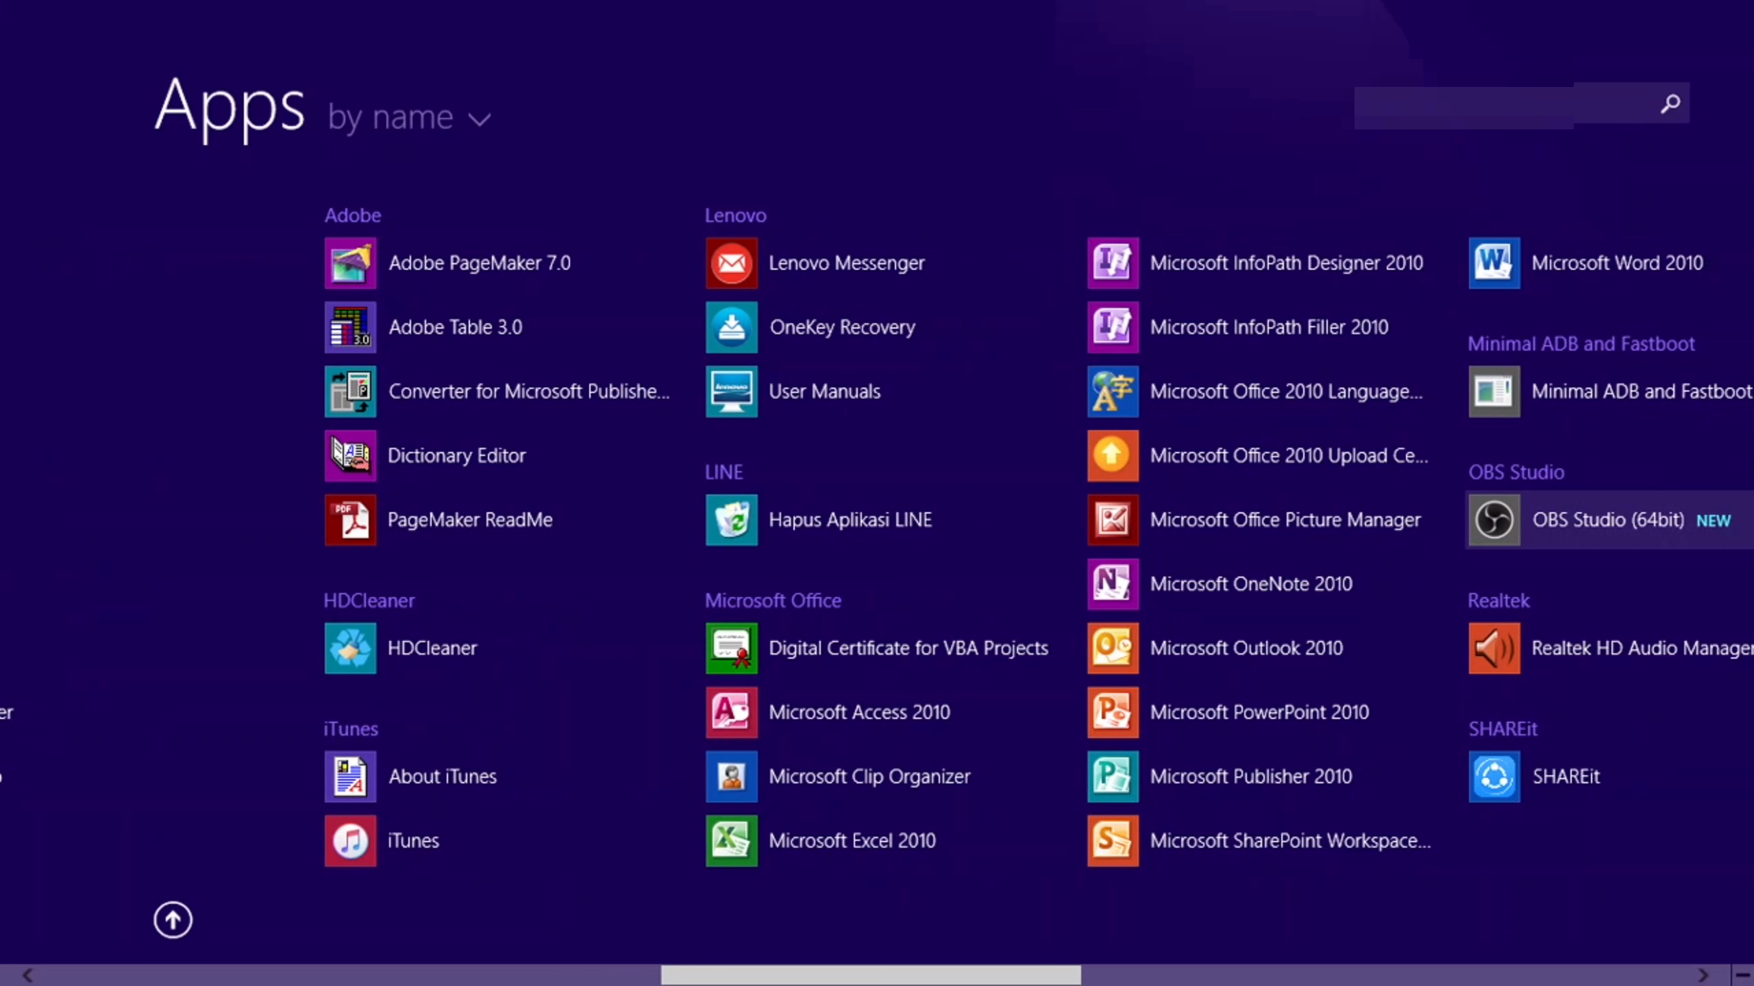
pyautogui.scroll(-3, 1501, 351)
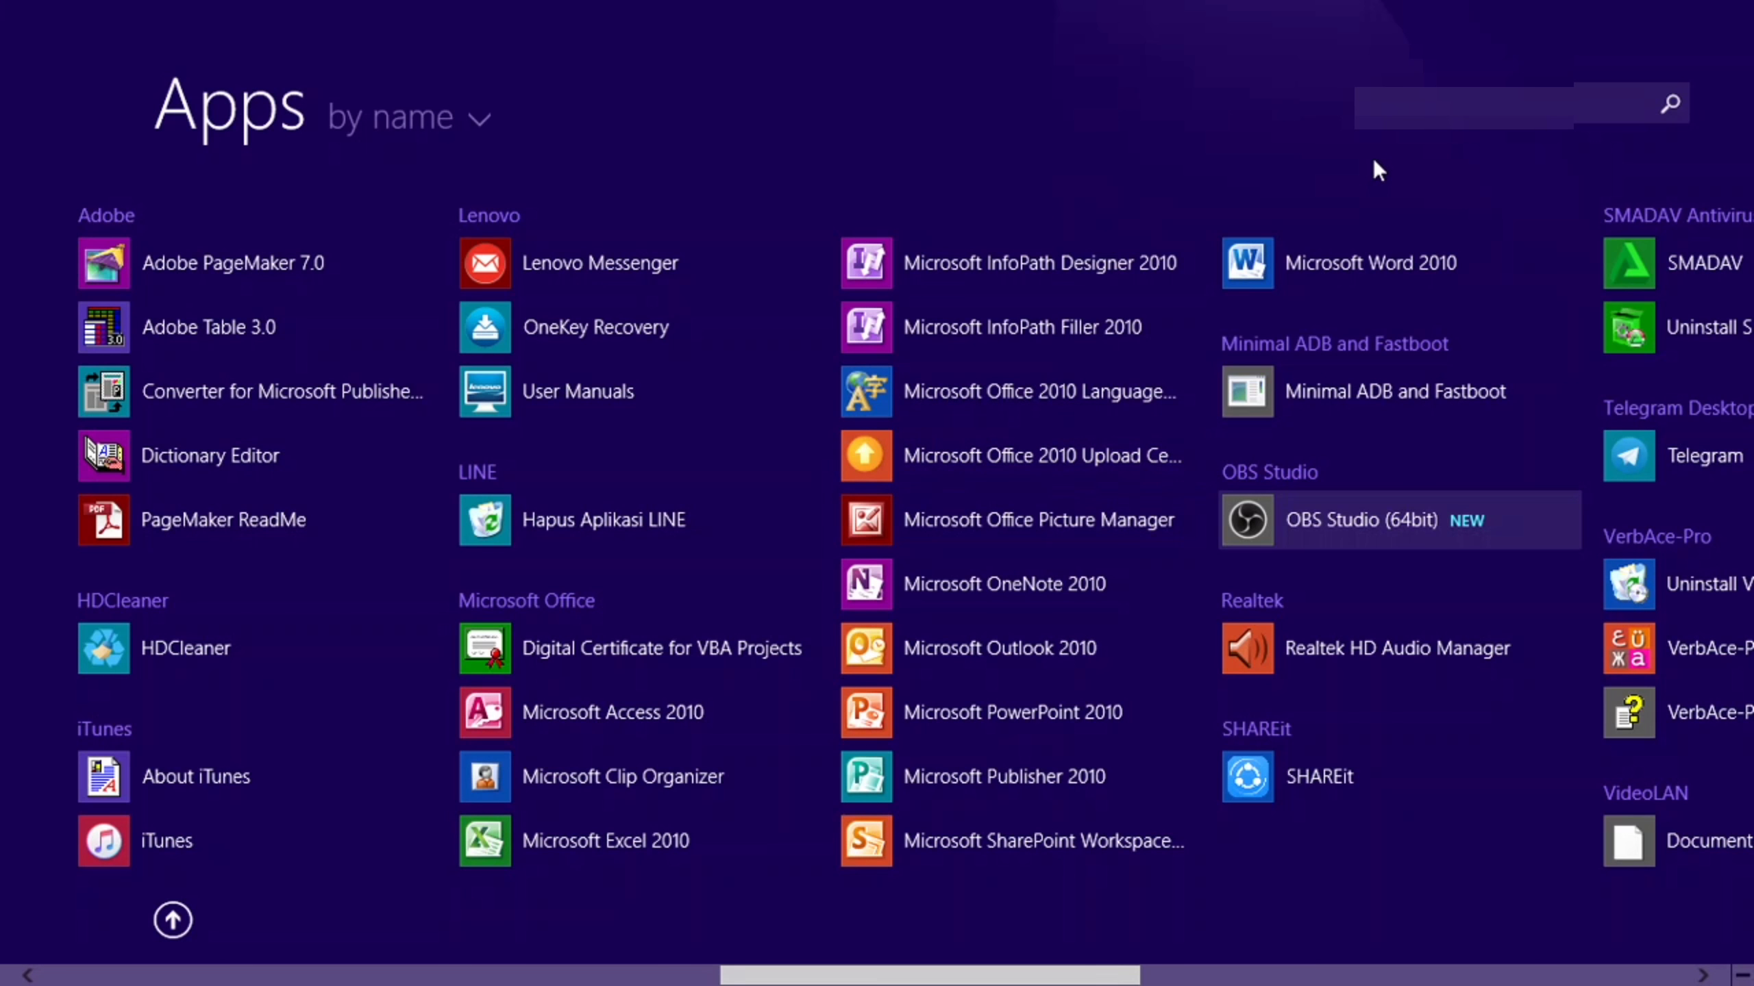
pyautogui.click(1333, 271)
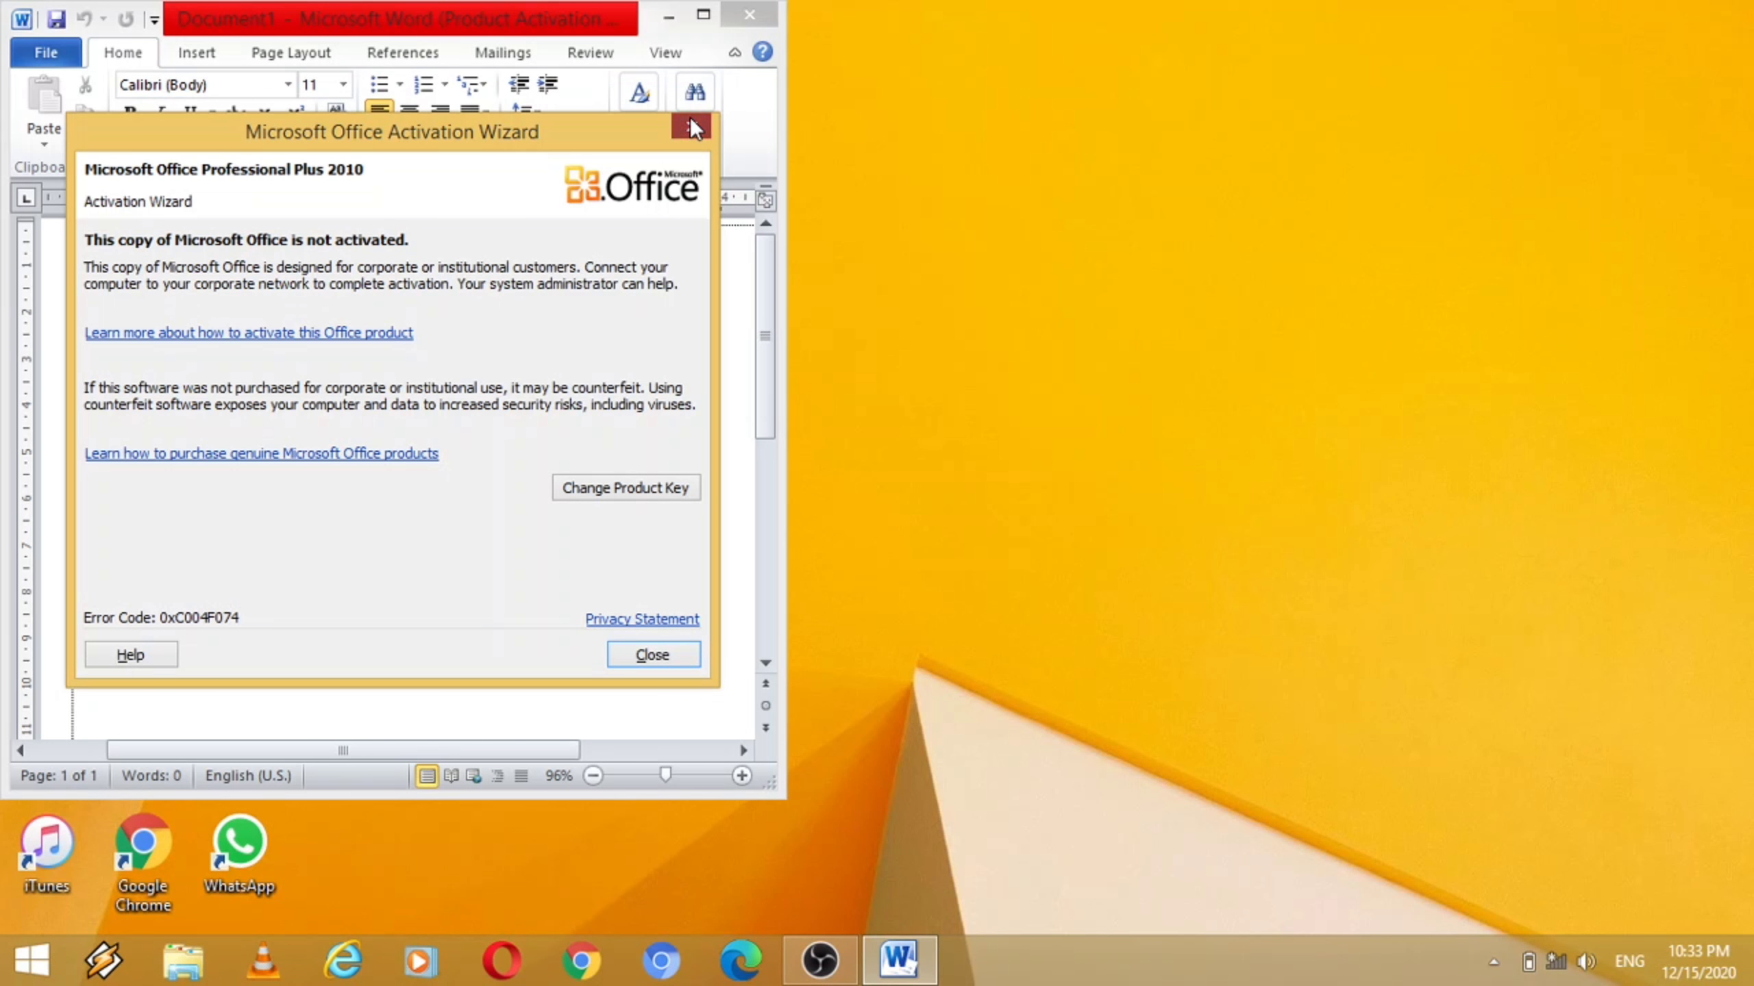
# Dismiss the Microsoft Office Activation Wizard and maximize the blank document's window.
pyautogui.click(692, 122)
pyautogui.click(706, 16)
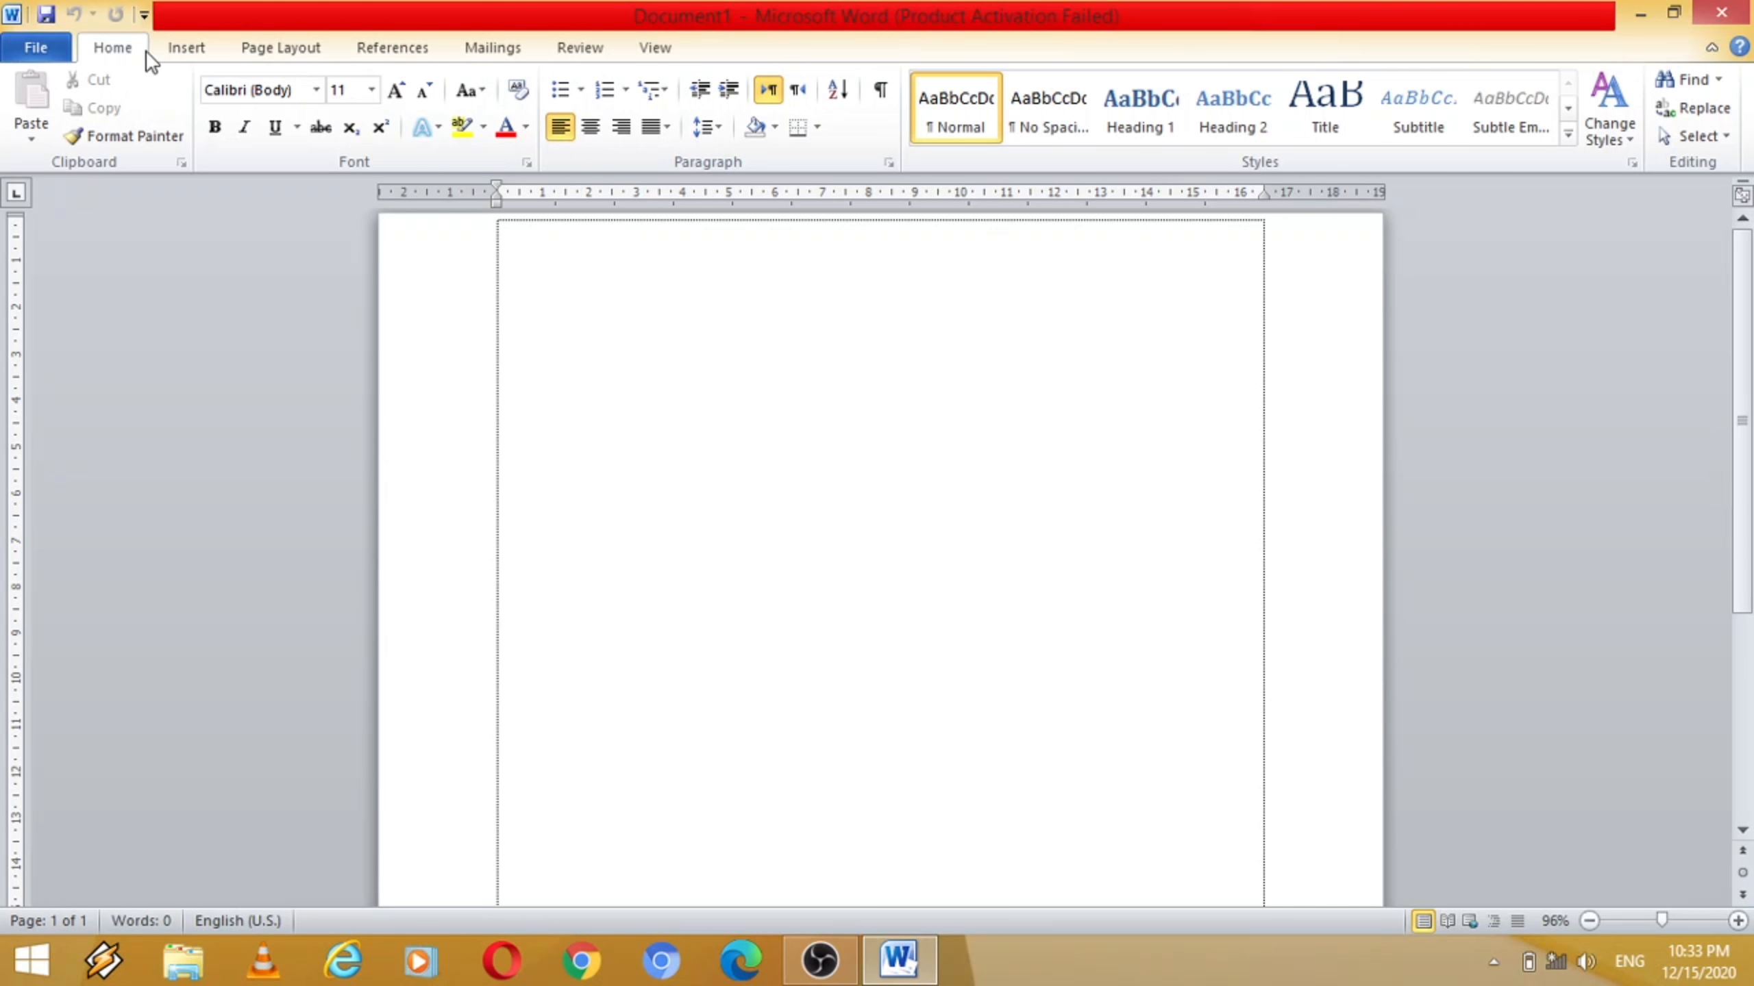
pyautogui.click(200, 49)
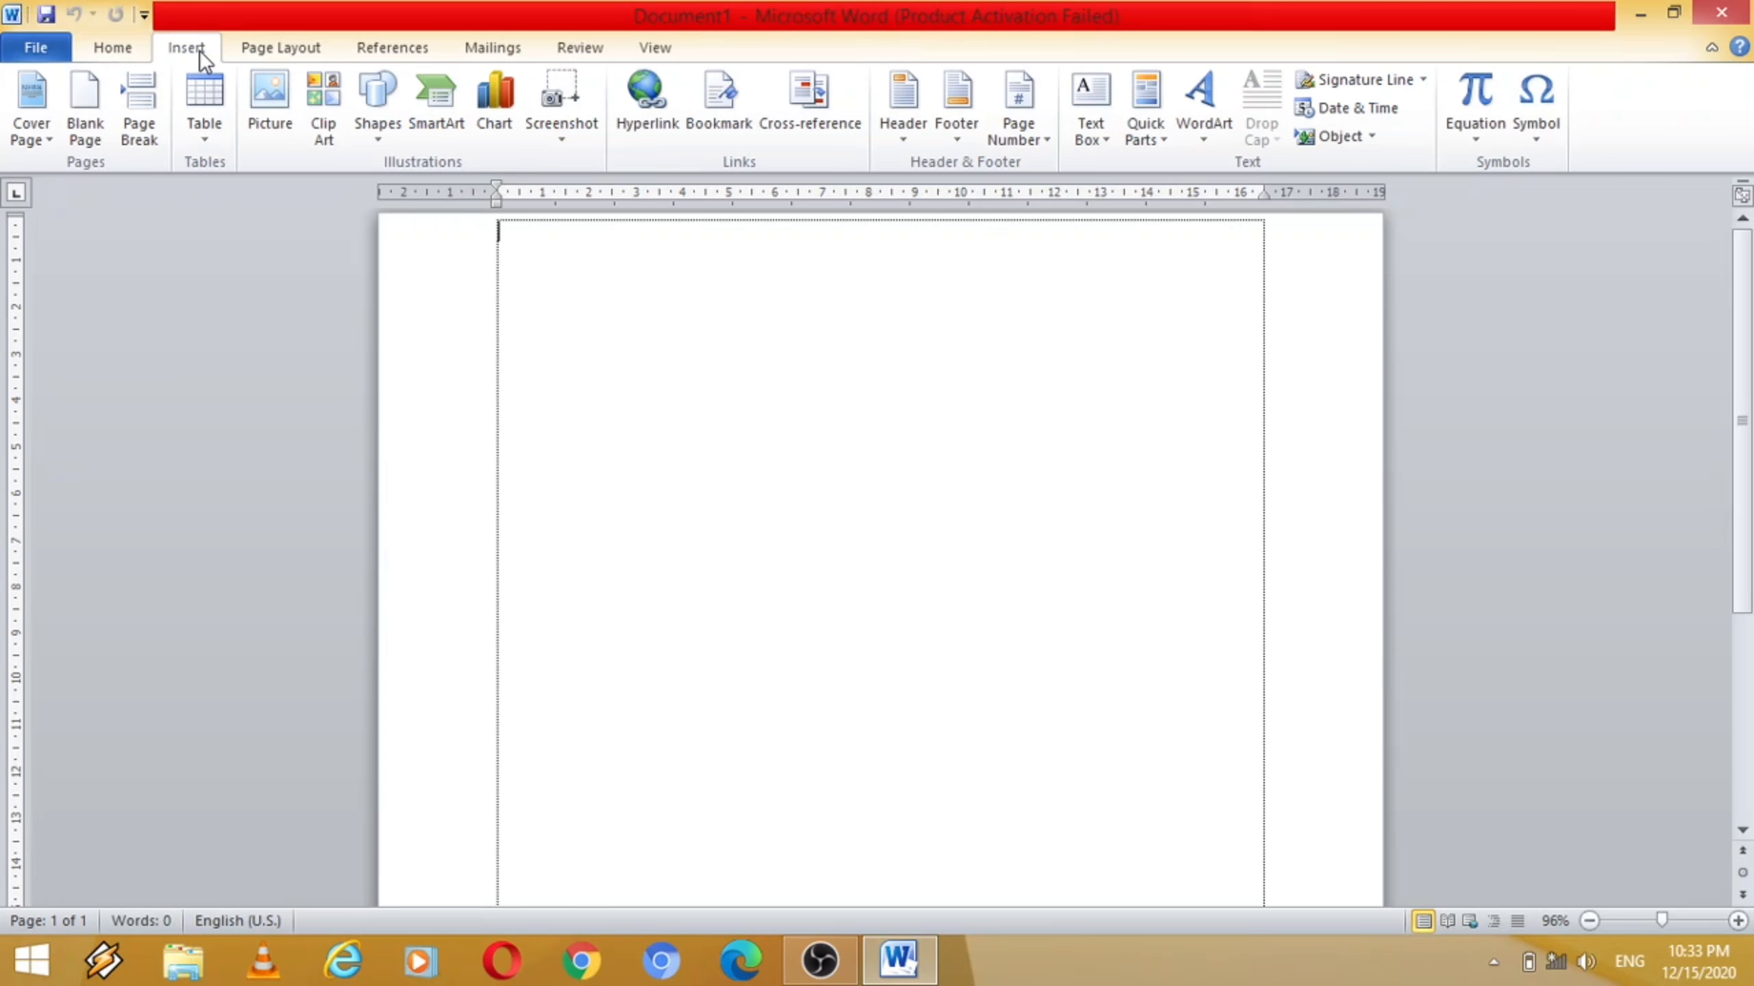
pyautogui.click(304, 52)
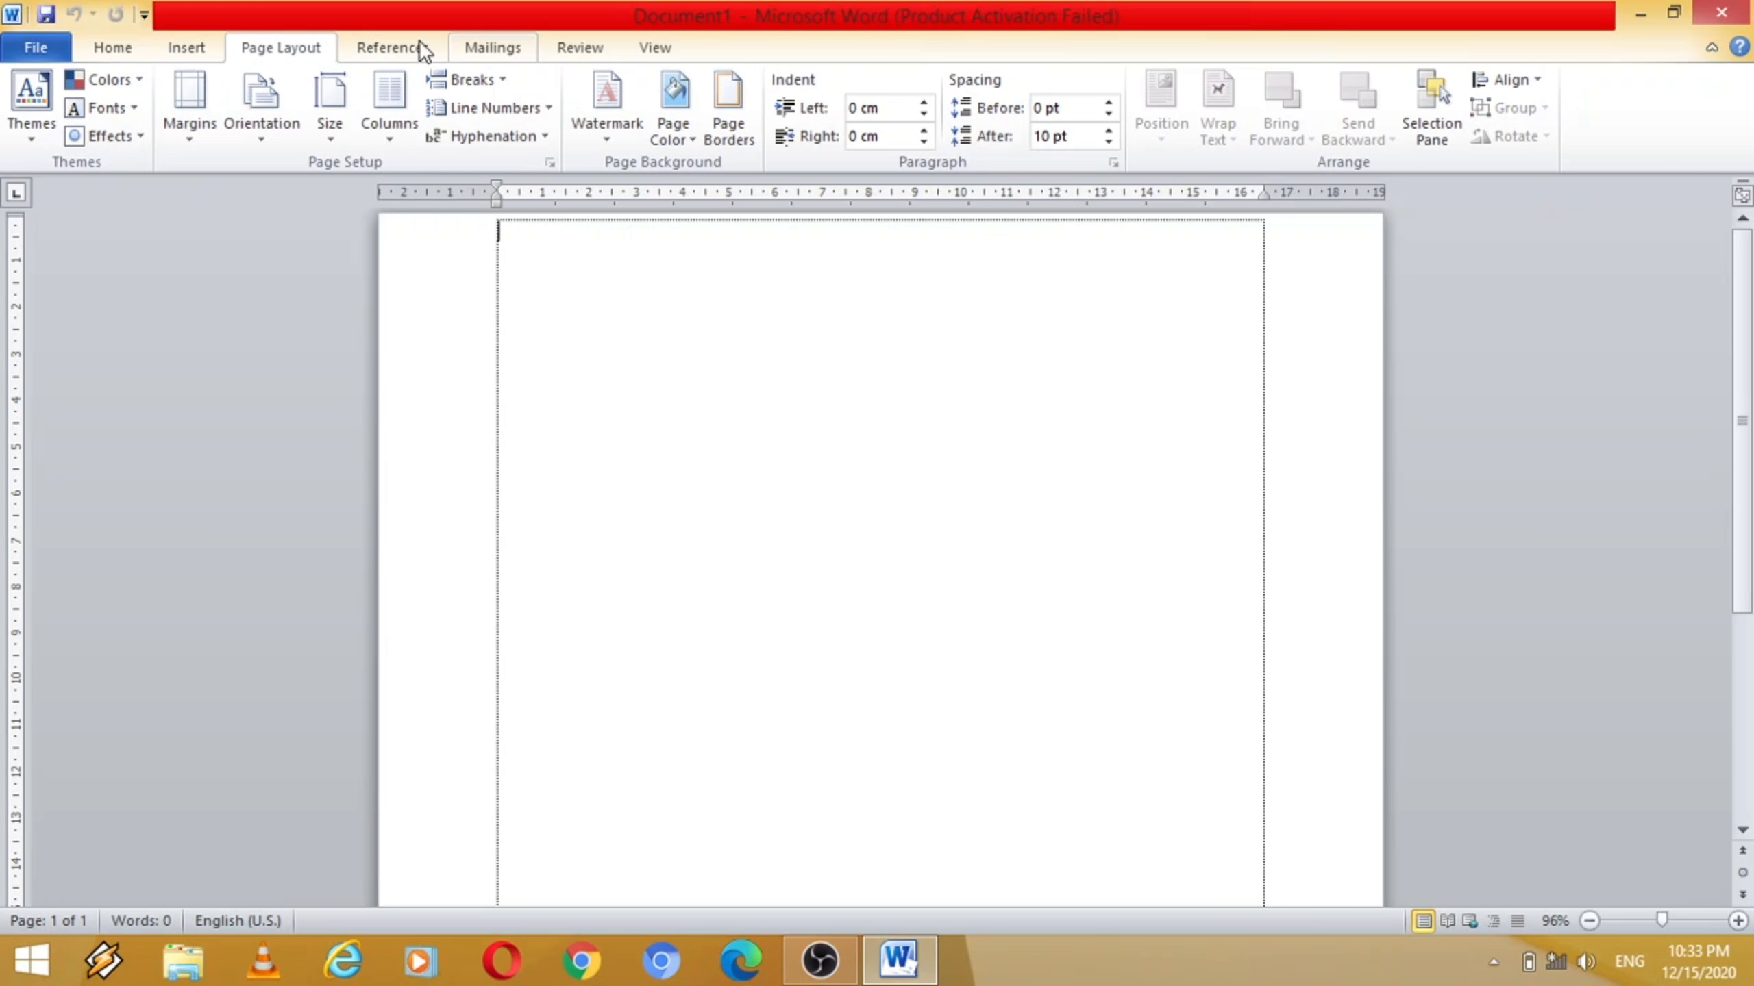
pyautogui.click(388, 44)
pyautogui.click(533, 52)
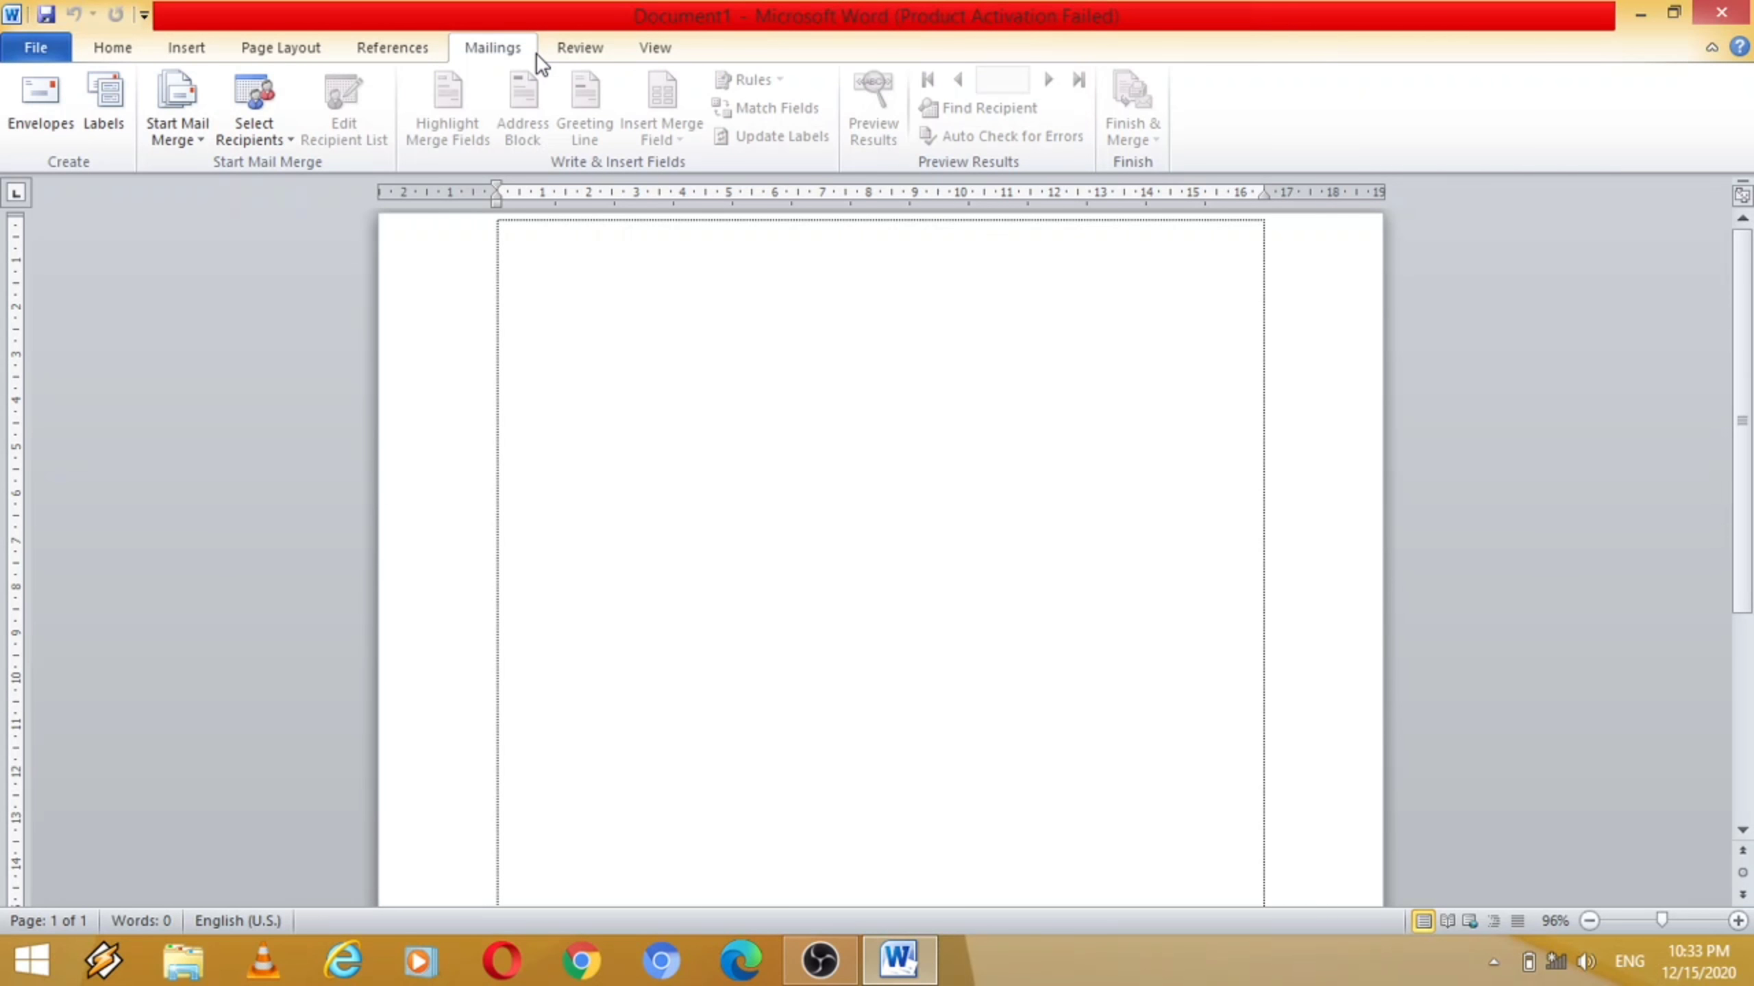
pyautogui.click(639, 52)
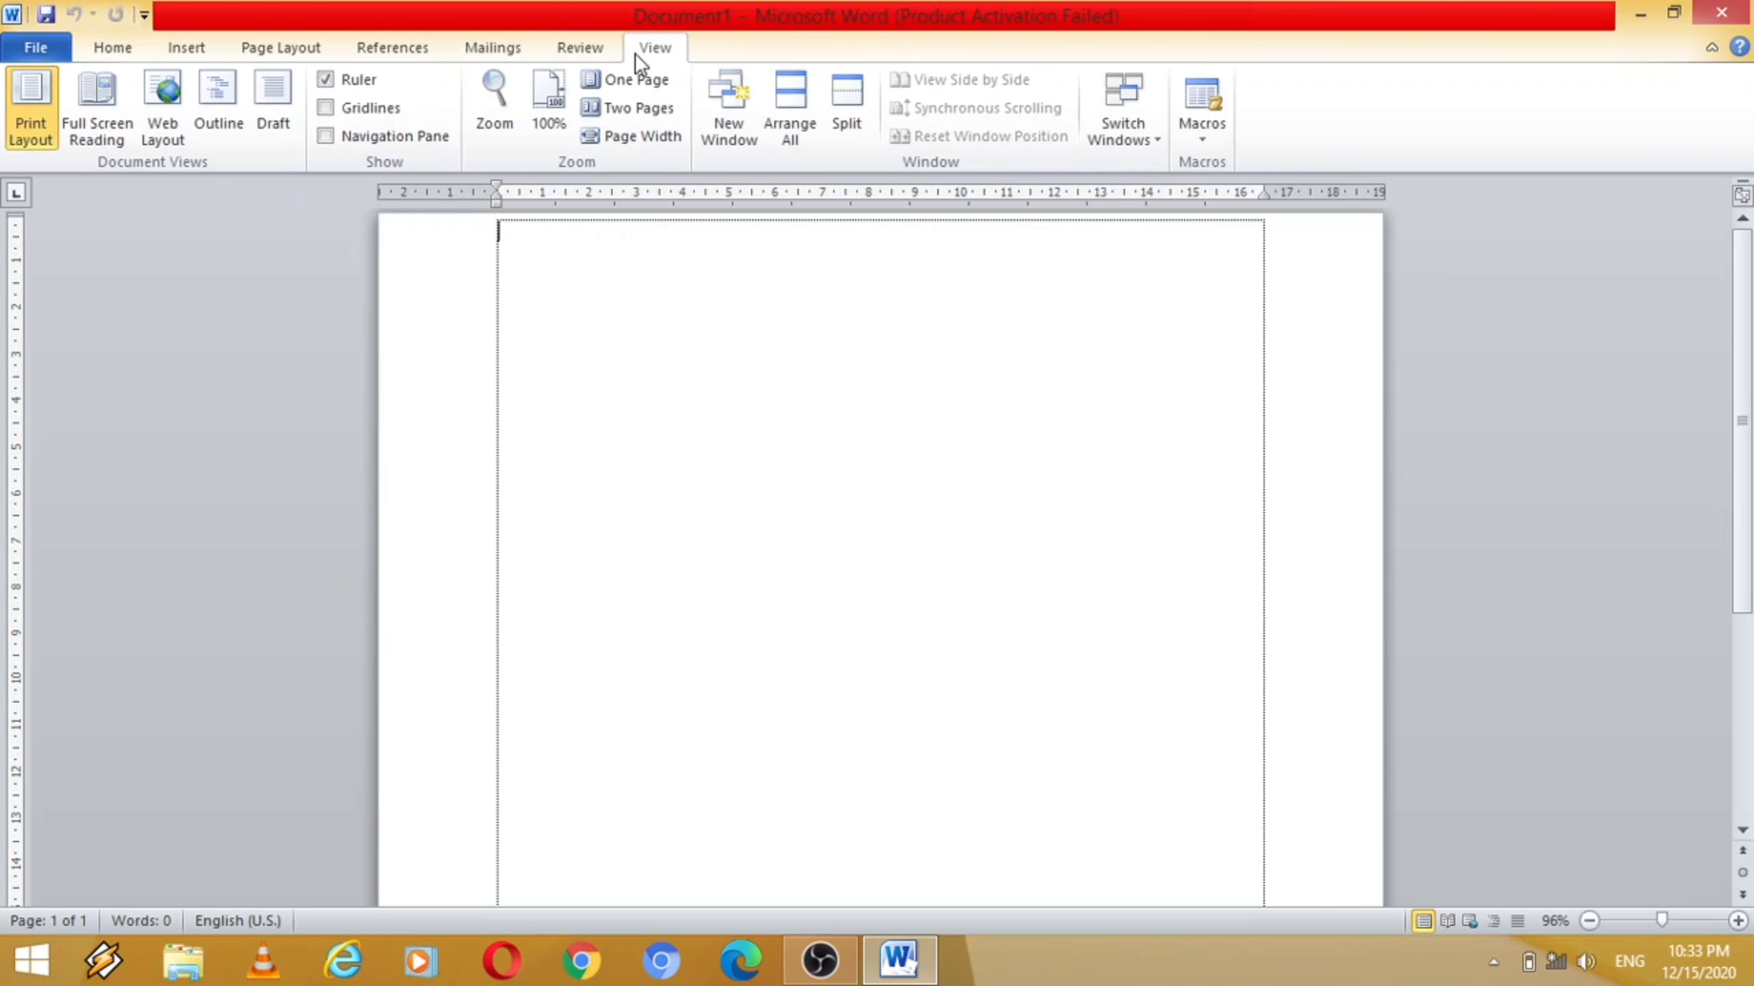
pyautogui.click(571, 50)
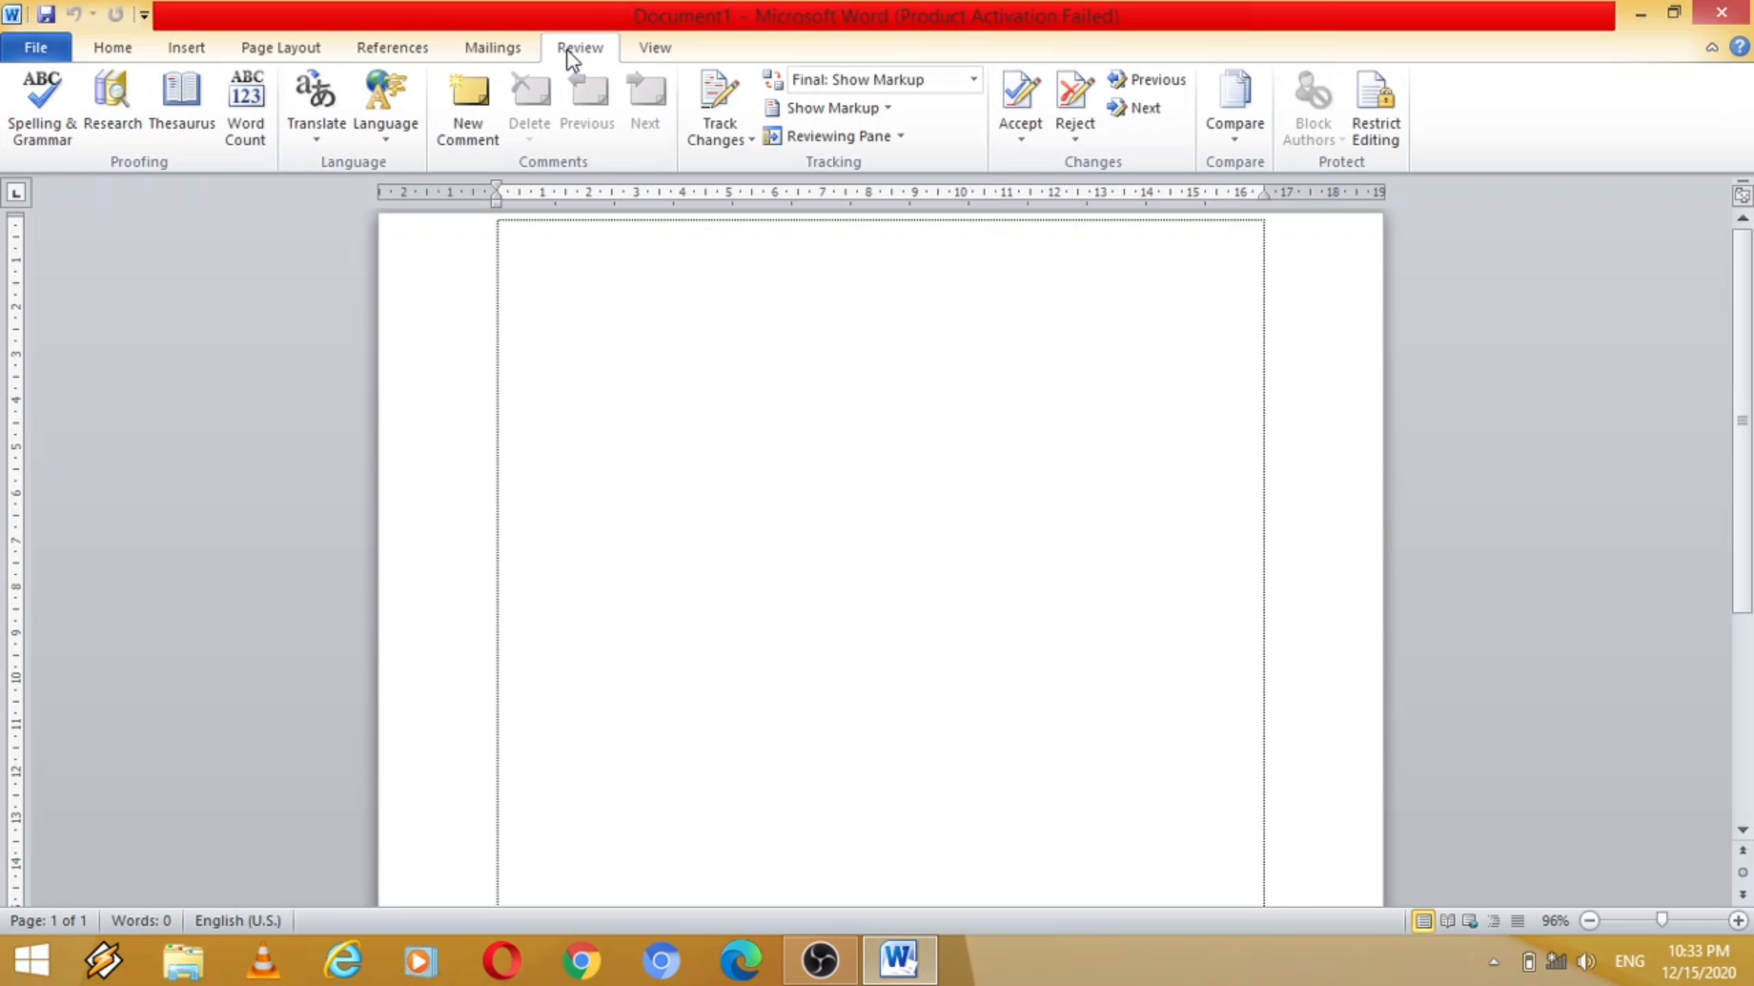
pyautogui.click(110, 50)
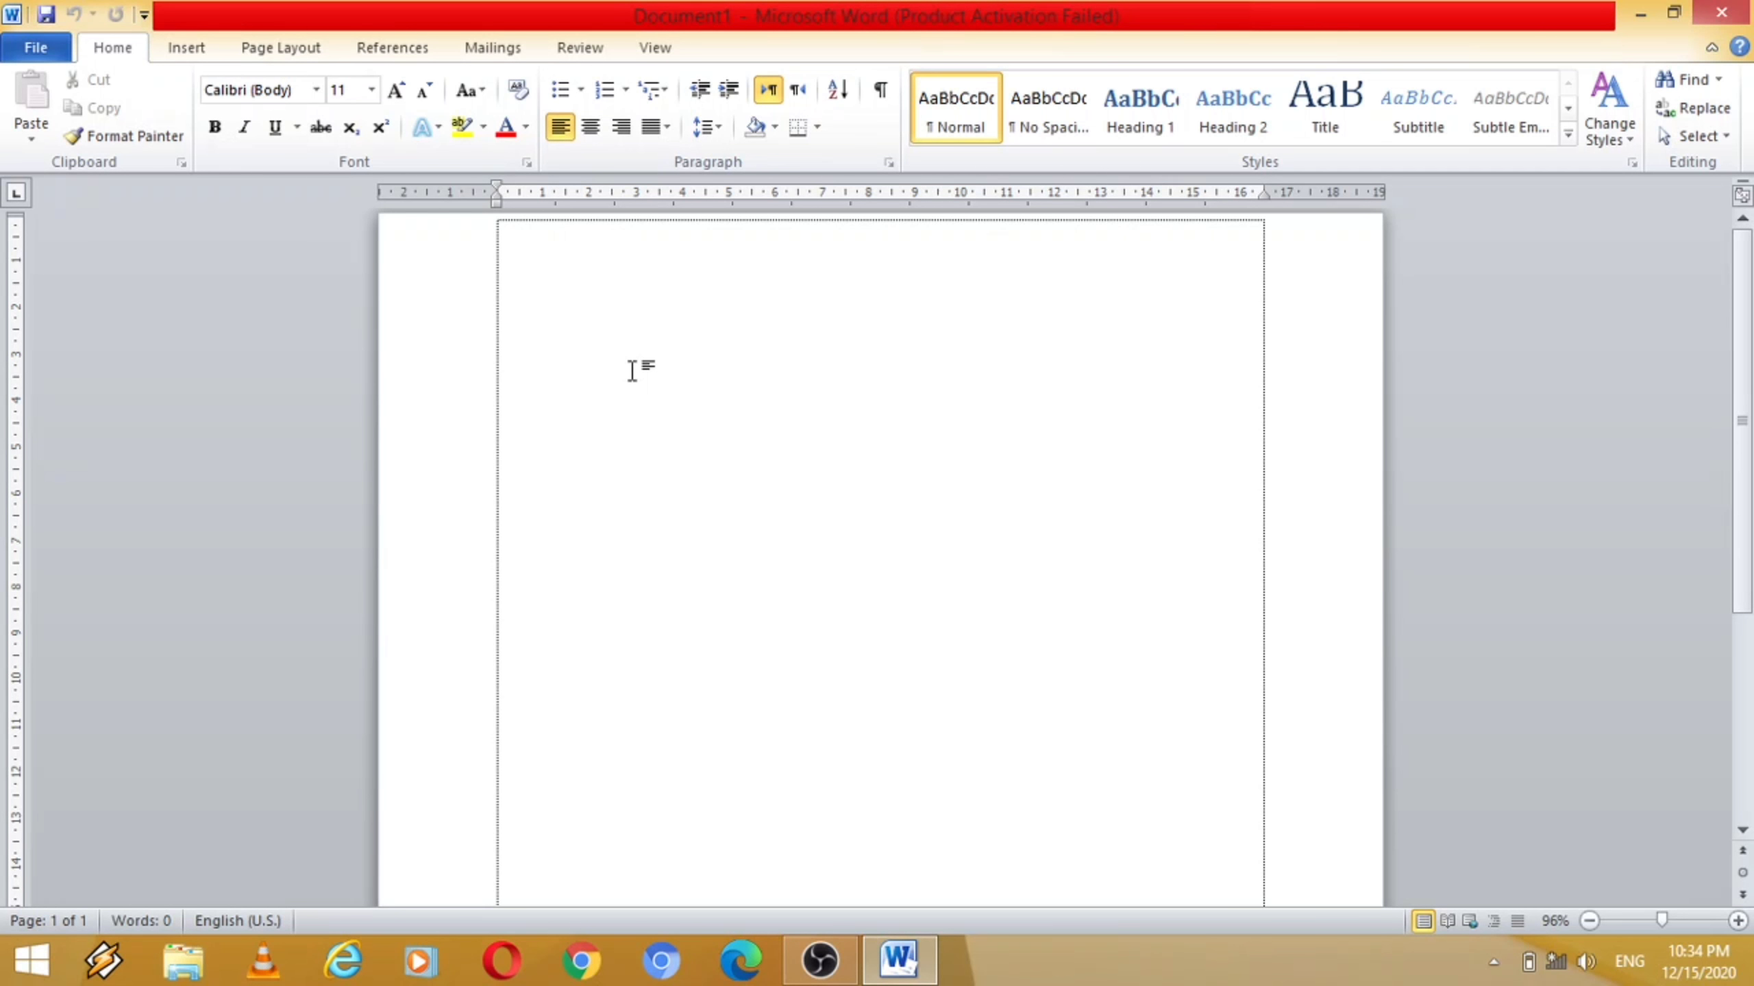
# Write the title "JUDUL" on the first line and begin an indented paragraph below it.
pyautogui.write('a')
pyautogui.press('BackSpace')
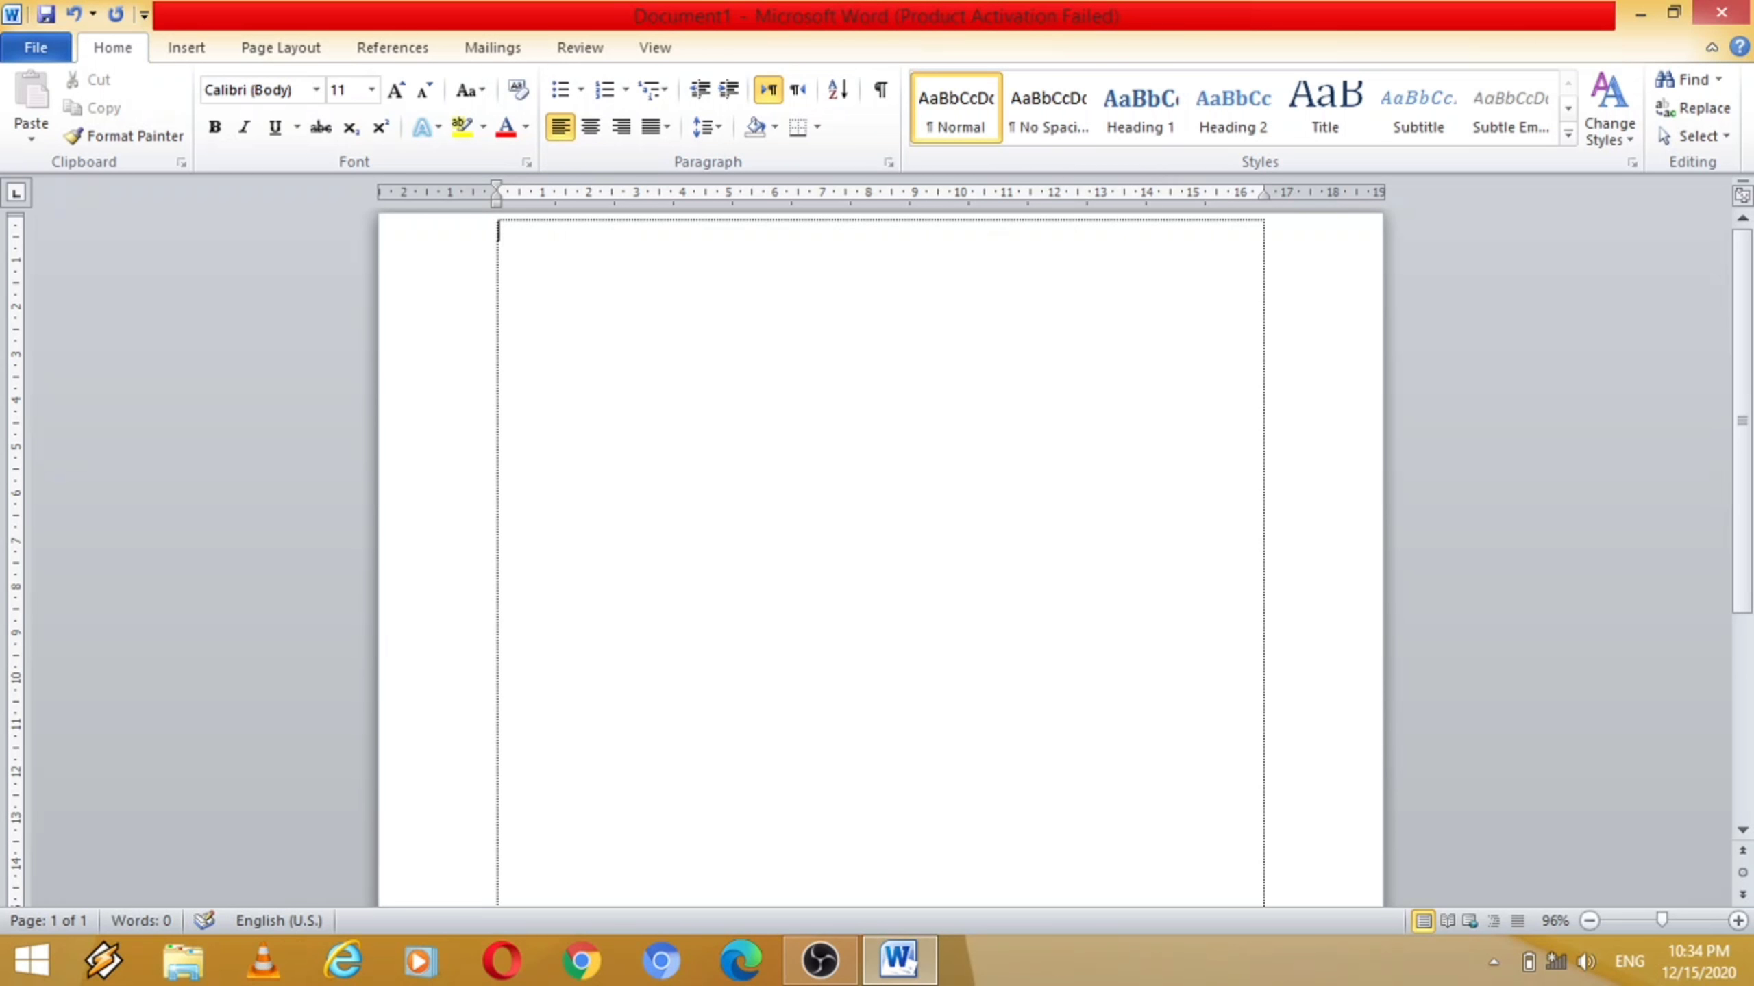
pyautogui.write('JUDUL')
pyautogui.press('Return')
pyautogui.press('Tab')
# Write the sentence "Contohnya sperti ini tulisan yang kita ketik mengunakan Microsoft office word 2010" in the indented paragraph.
pyautogui.write('conto')
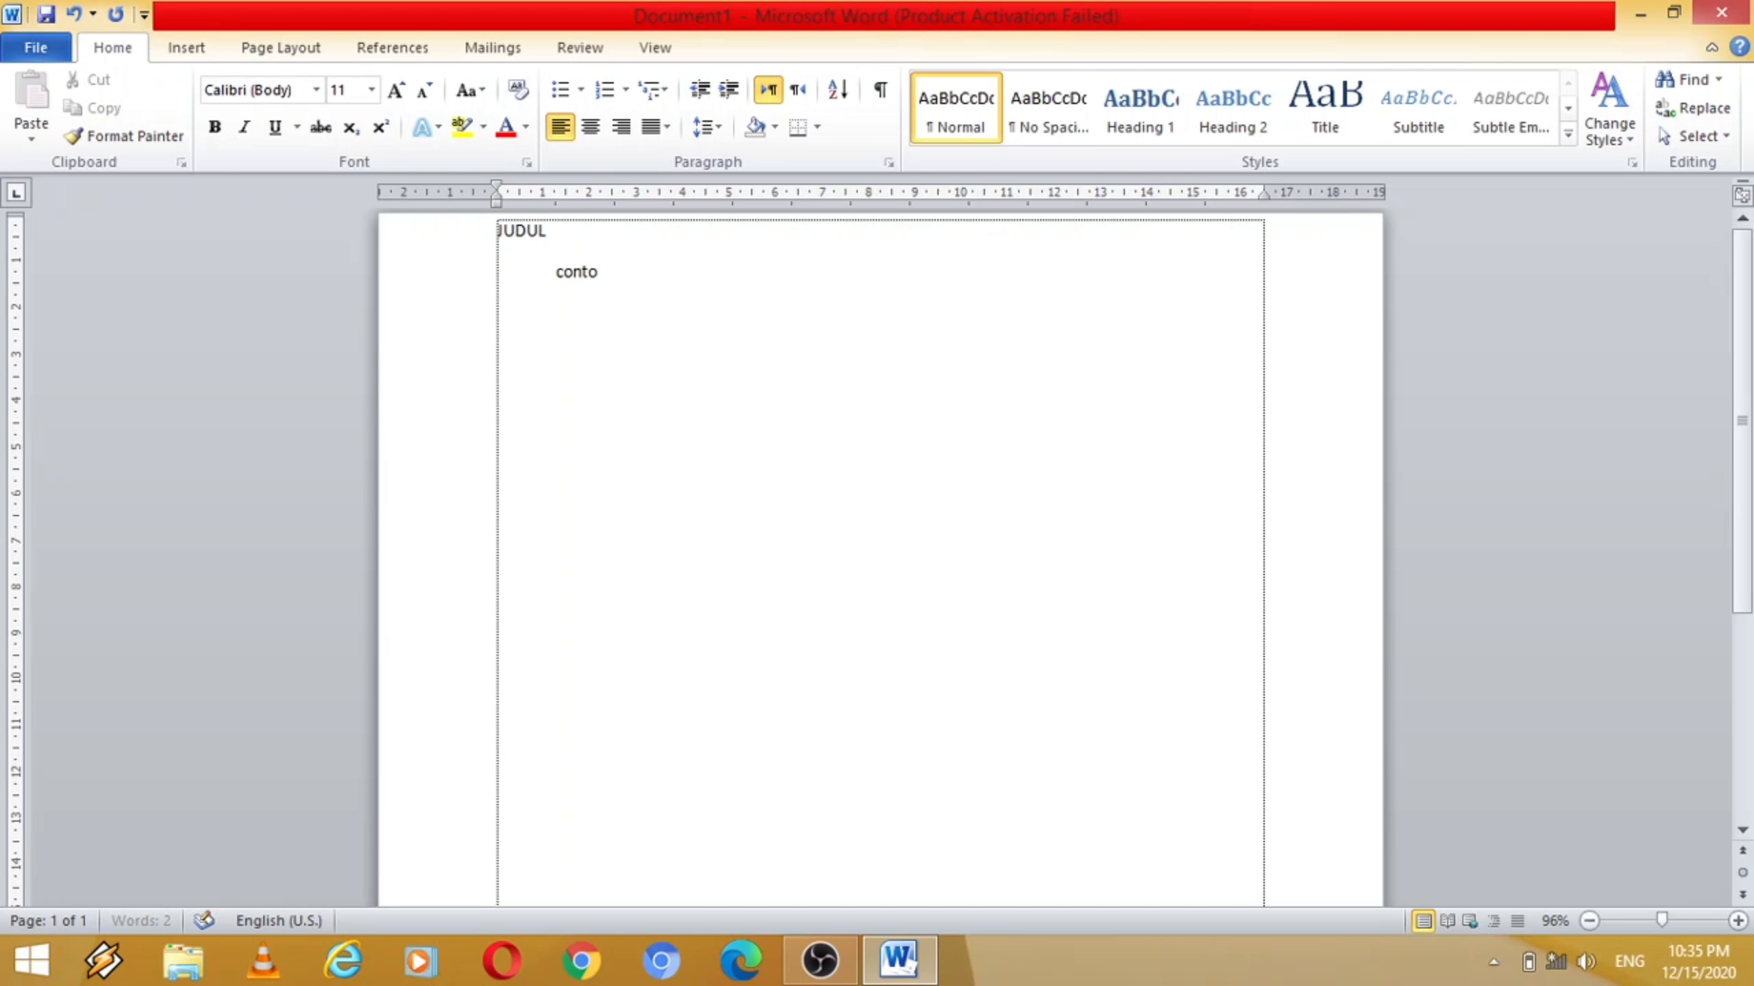
pyautogui.write('hnya sperti')
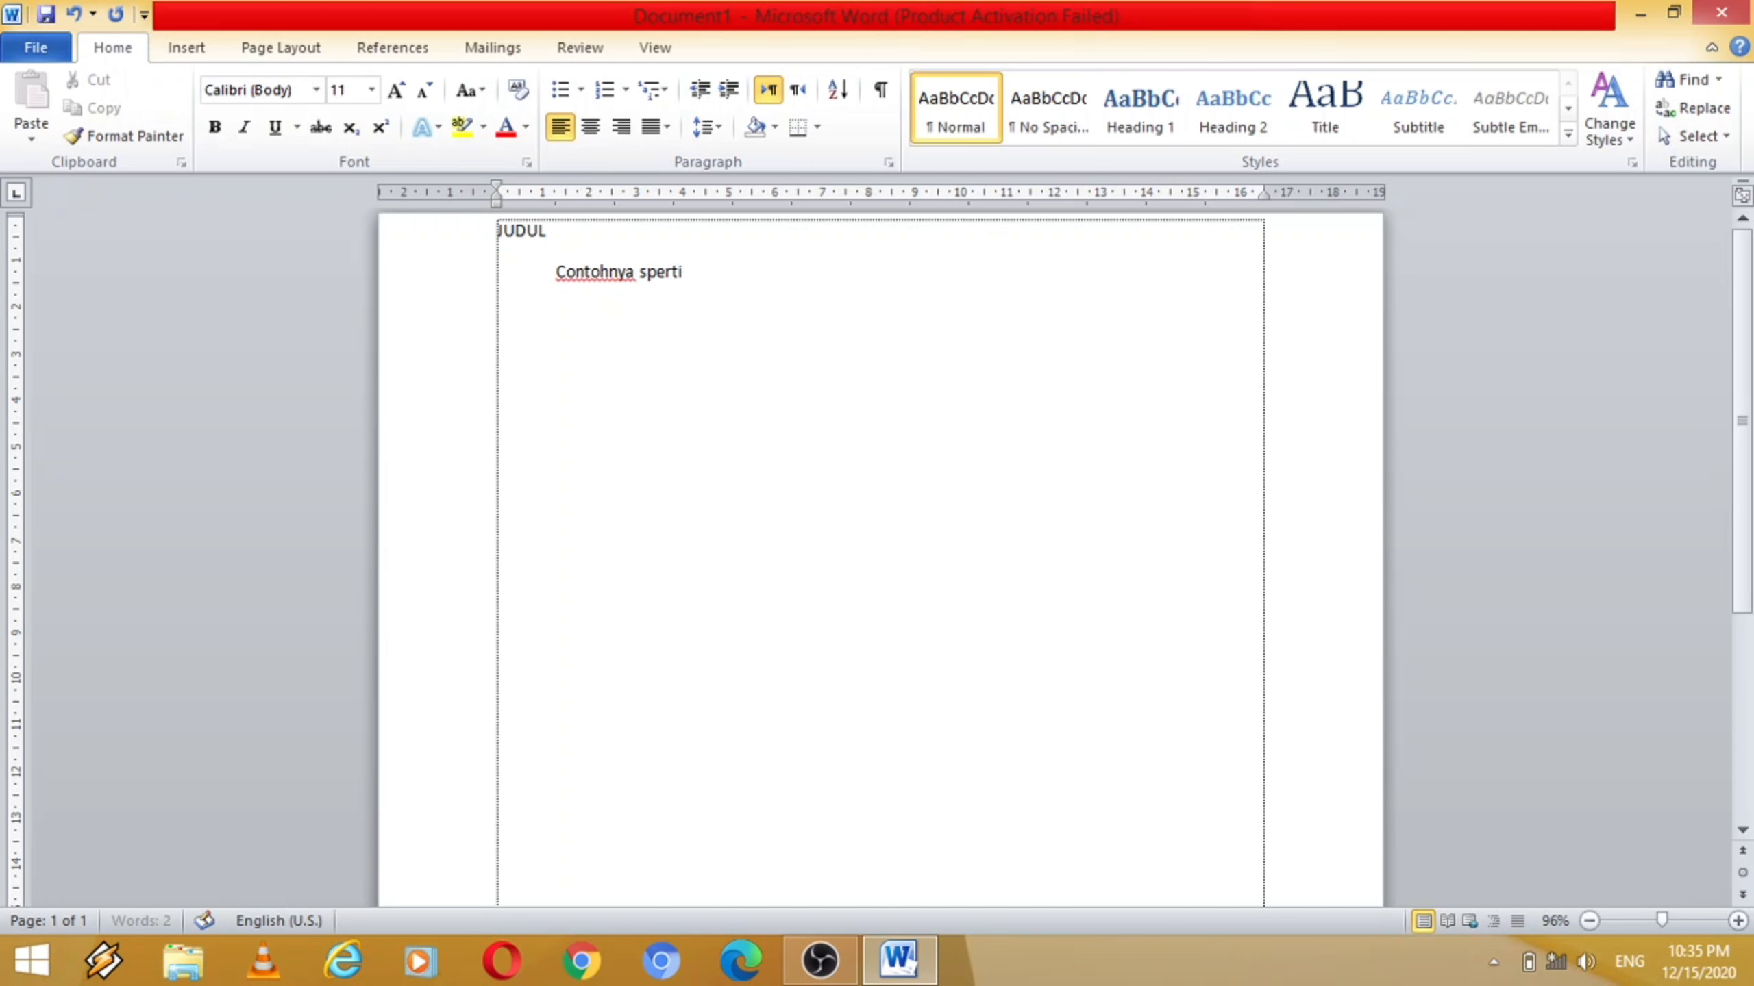
pyautogui.write(' ini tulisan yang k')
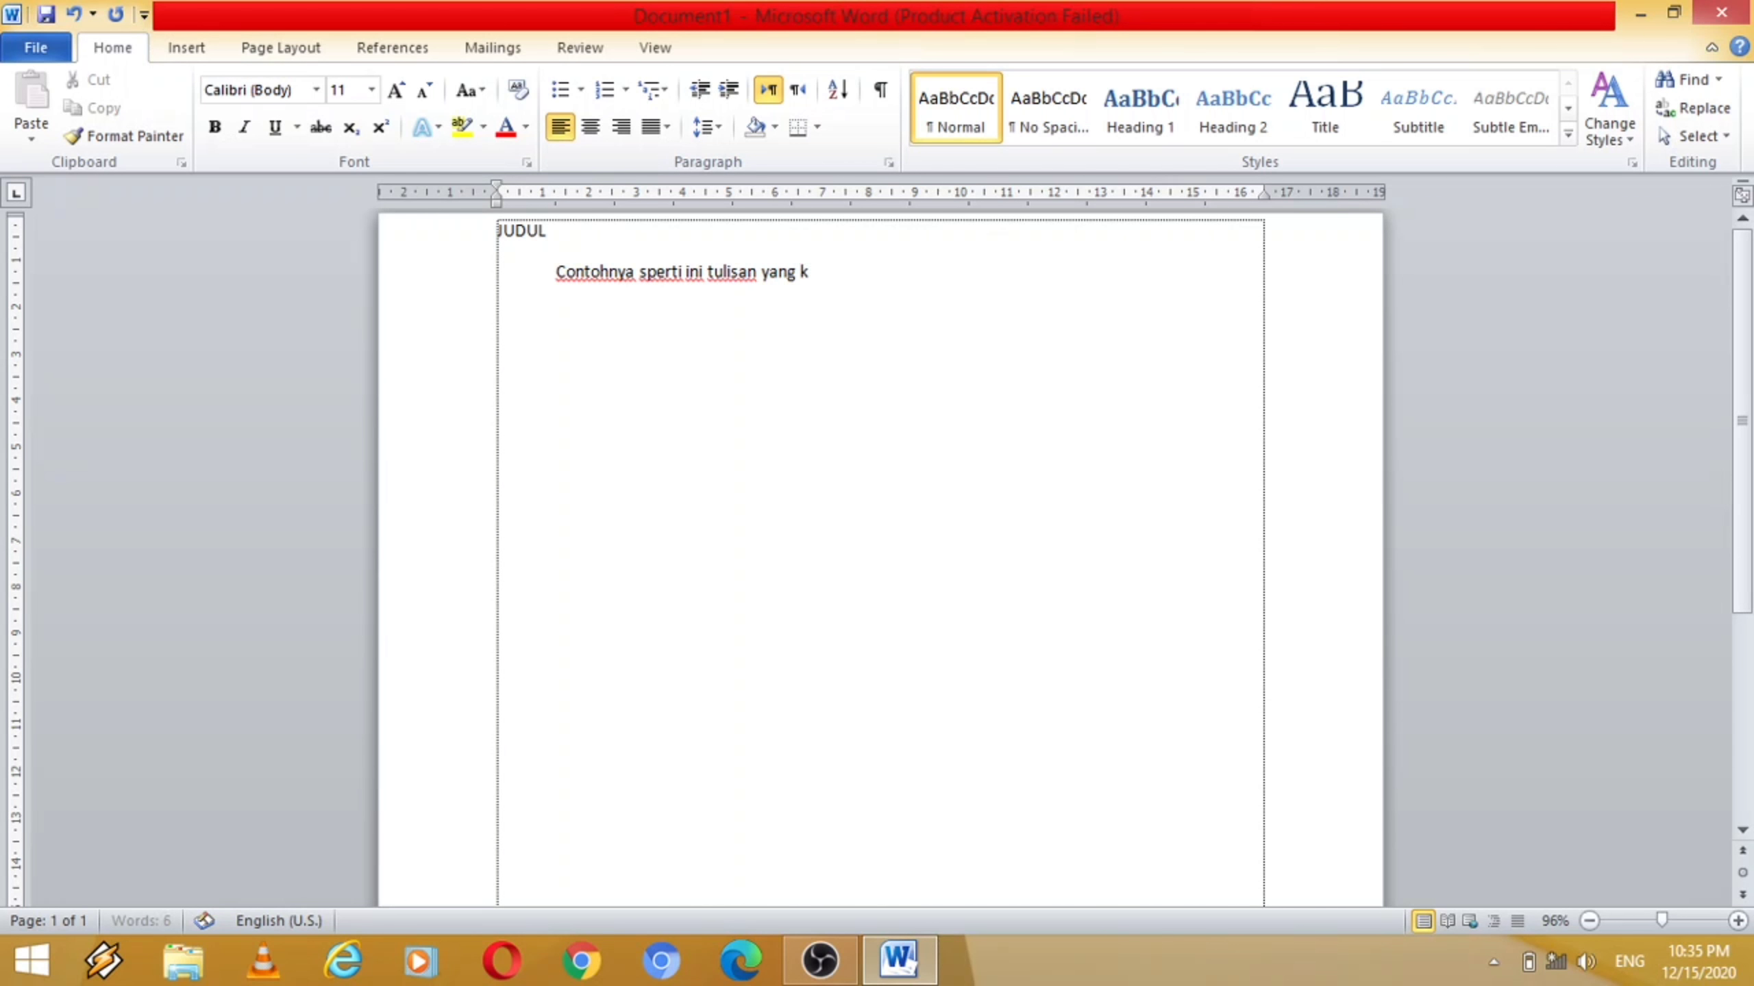
pyautogui.write('ita ketik mengunakan')
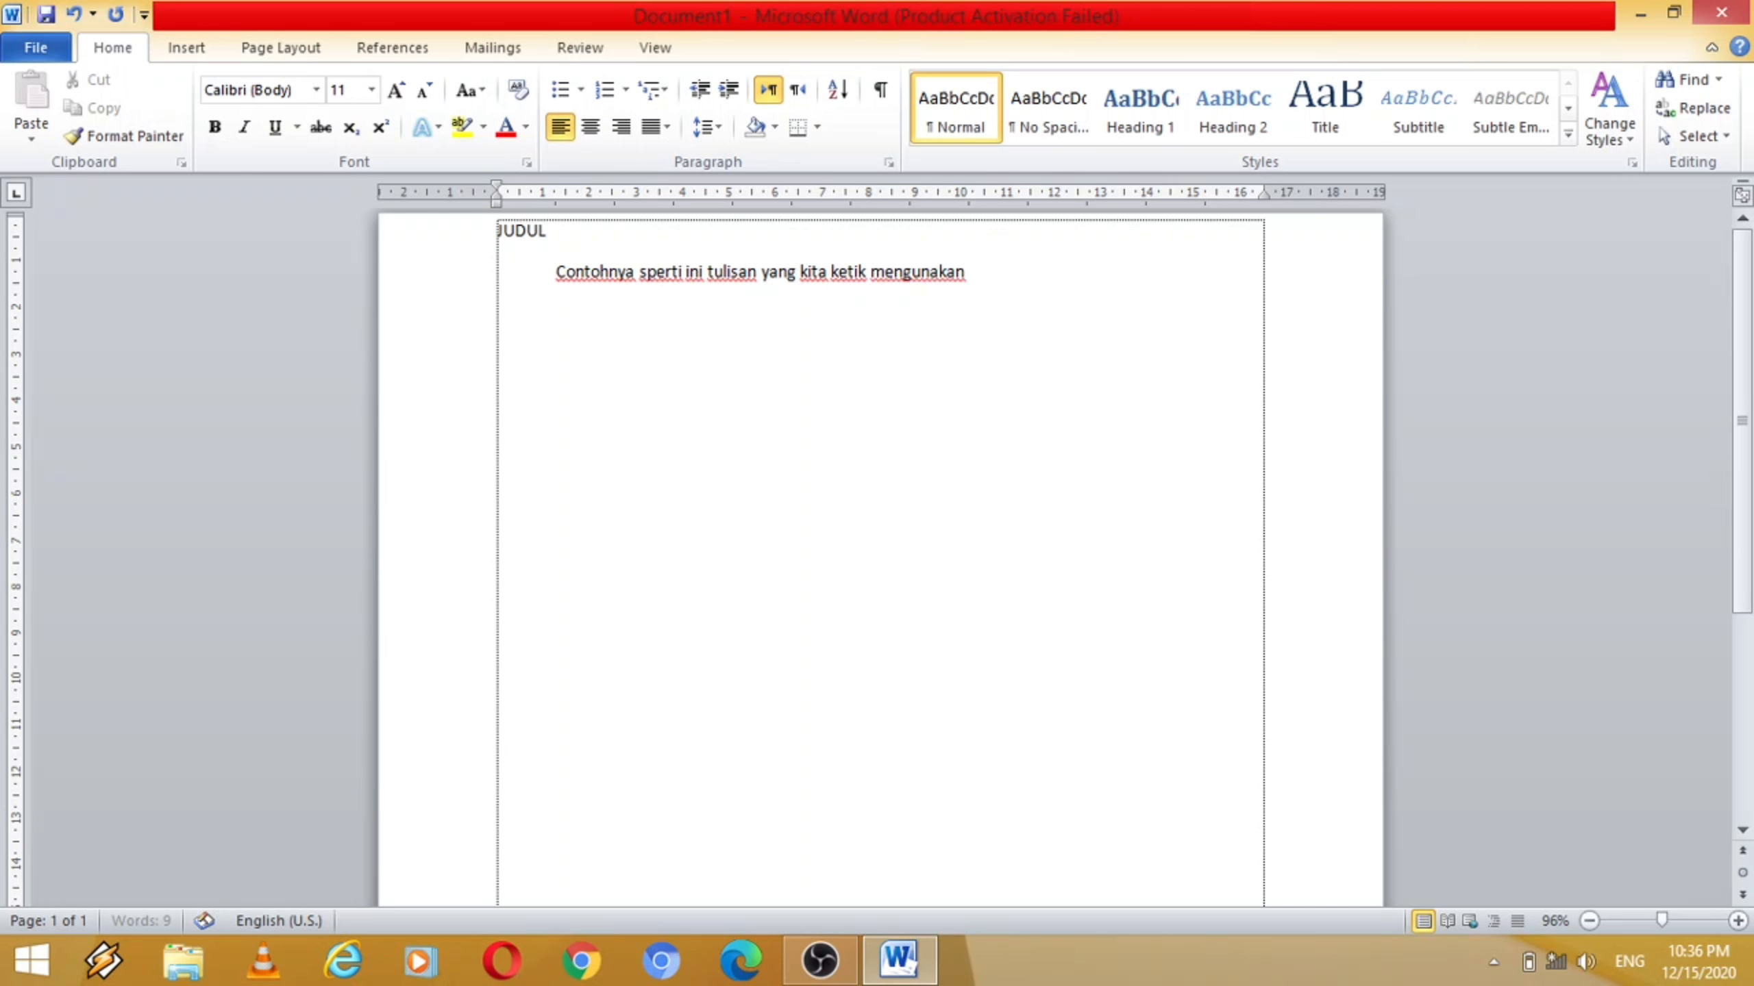
pyautogui.write(' microso')
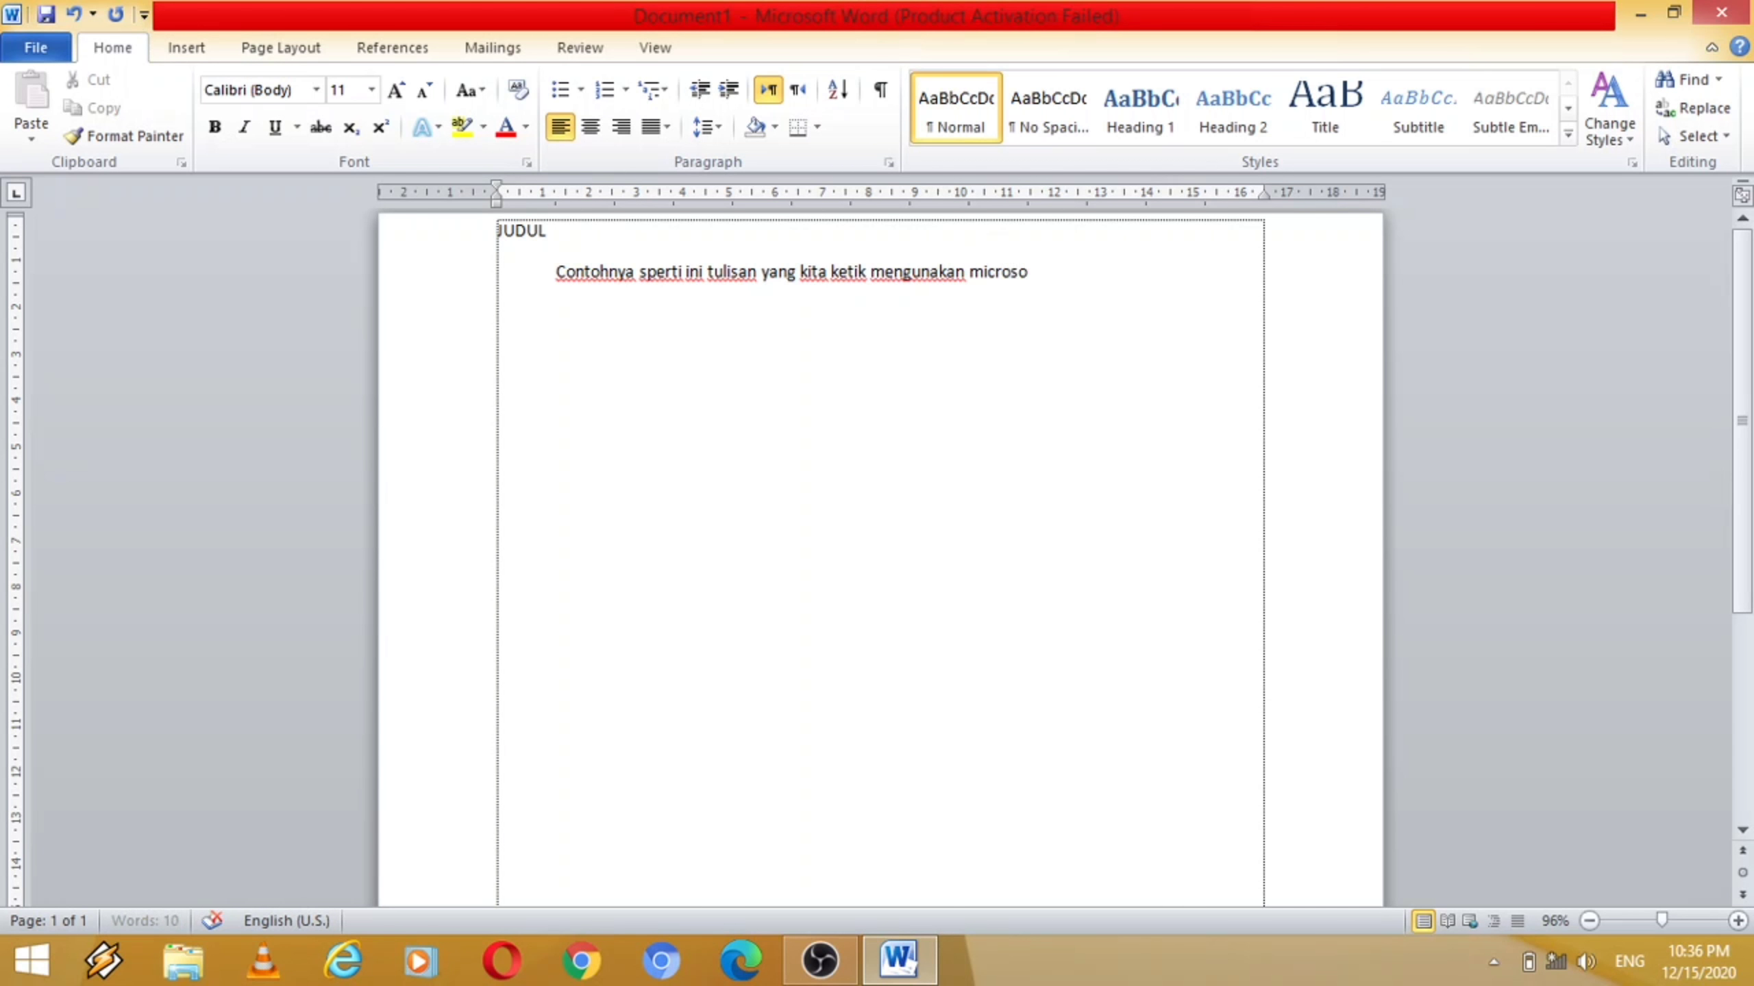
pyautogui.write('ft office word')
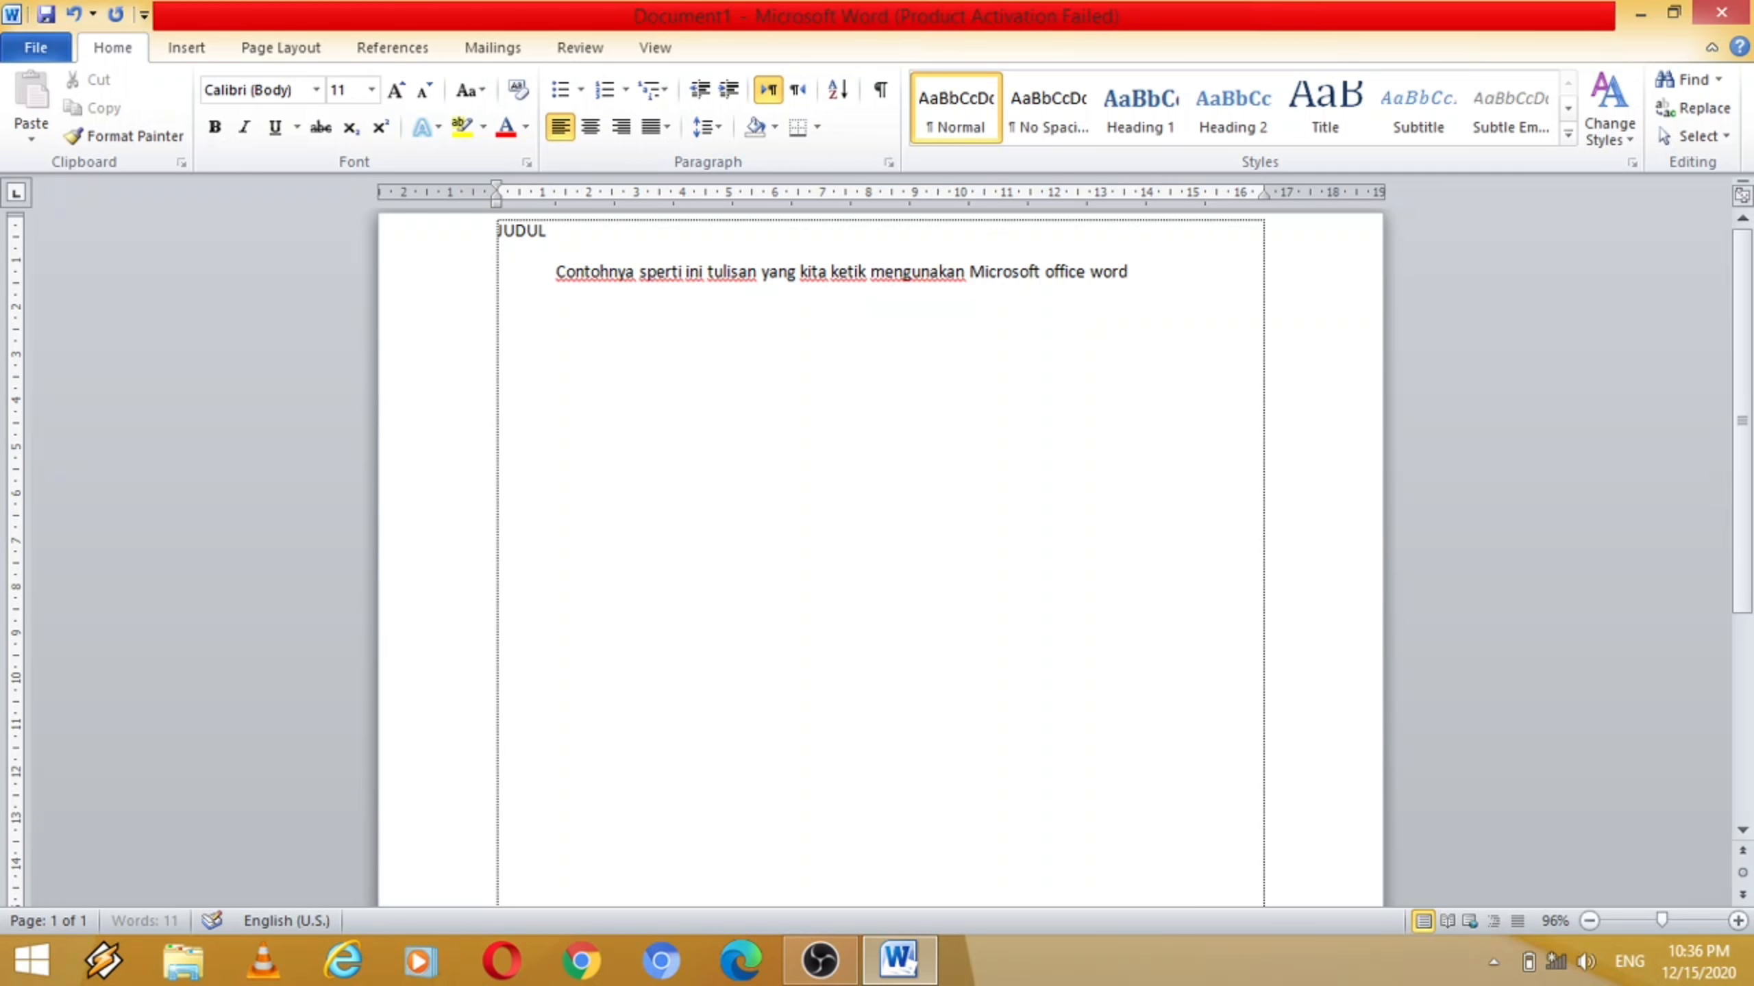
pyautogui.write(' 2010 .')
pyautogui.press('BackSpace')
# Try out a period, greater-than sign, quotation marks, semicolon, colon, digit 1 and exclamation mark after "2010", removing each one.
pyautogui.write('.')
pyautogui.press('BackSpace')
pyautogui.write('>')
pyautogui.press('BackSpace')
pyautogui.write('"')
pyautogui.press('BackSpace')
pyautogui.write("'")
pyautogui.press('BackSpace')
pyautogui.write(';')
pyautogui.press('BackSpace')
pyautogui.write(':')
pyautogui.press('BackSpace')
pyautogui.write('1')
pyautogui.press('BackSpace')
pyautogui.write('!')
pyautogui.press('BackSpace')
pyautogui.write('.')
pyautogui.press('BackSpace')
# Add the word "menunakan" after "2010" and correct its spelling to "menggunakan".
pyautogui.write('menunakan')
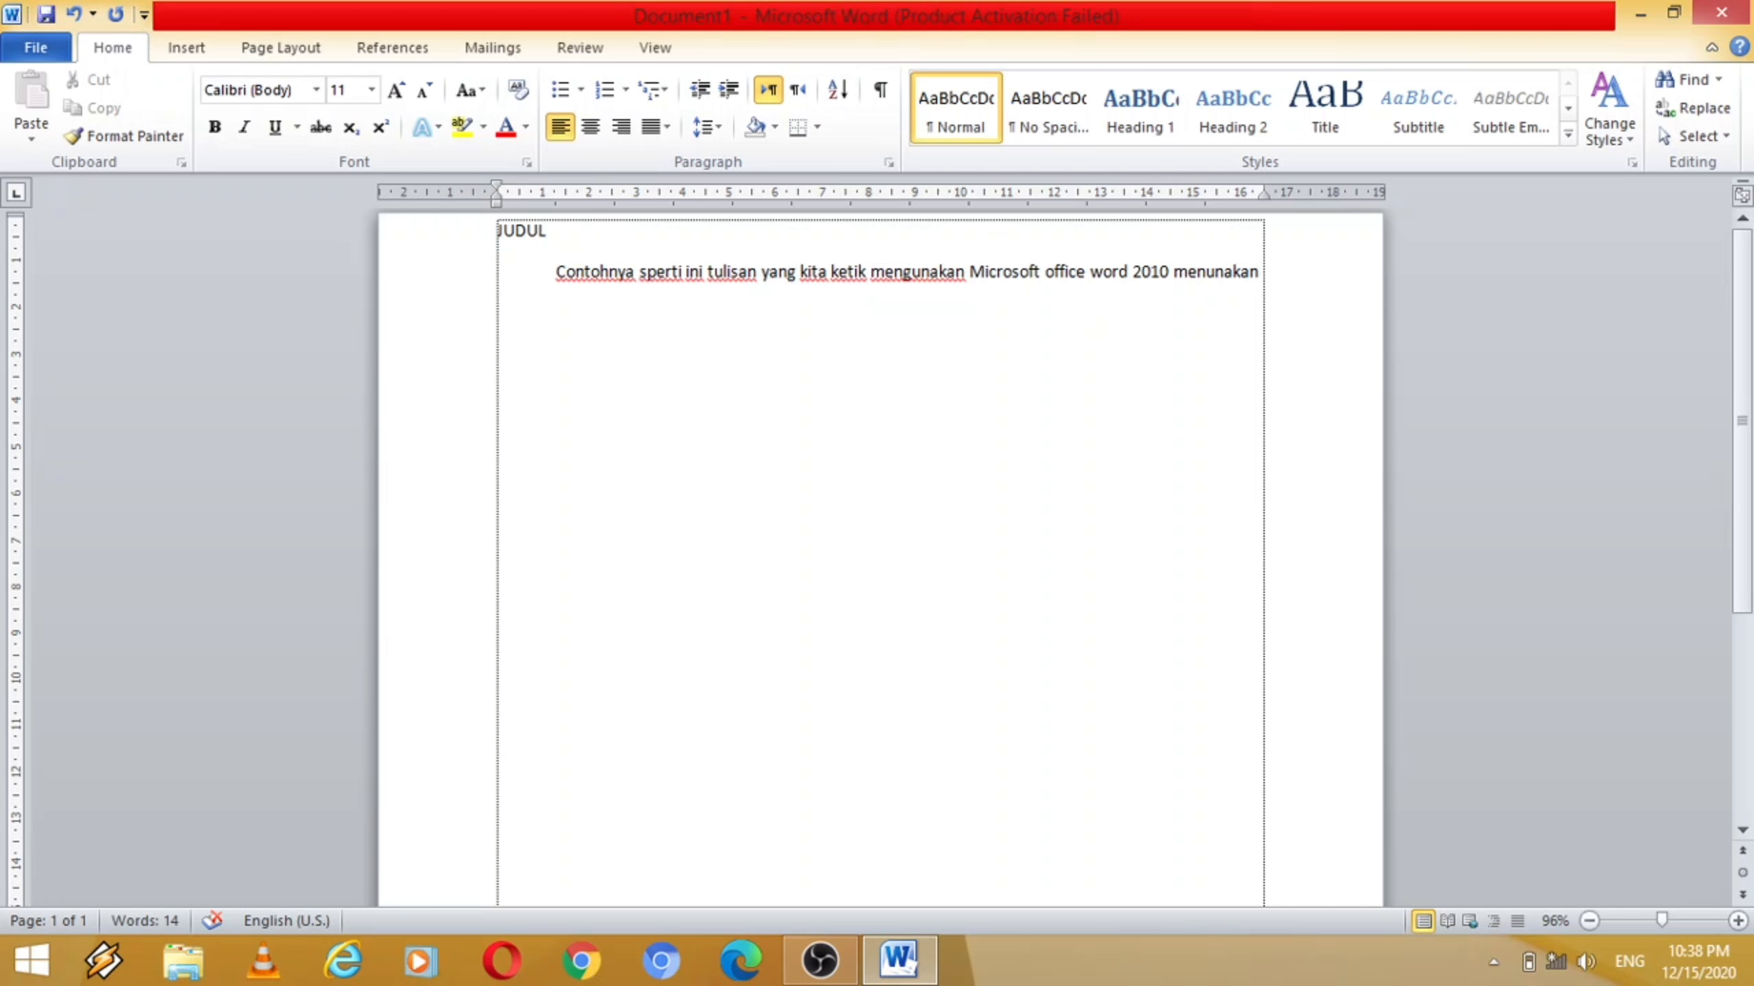
pyautogui.press('BackSpace')
pyautogui.press('BackSpace')
pyautogui.press('BackSpace')
pyautogui.press('BackSpace')
pyautogui.press('BackSpace')
pyautogui.press('BackSpace')
pyautogui.write('ggunakan')
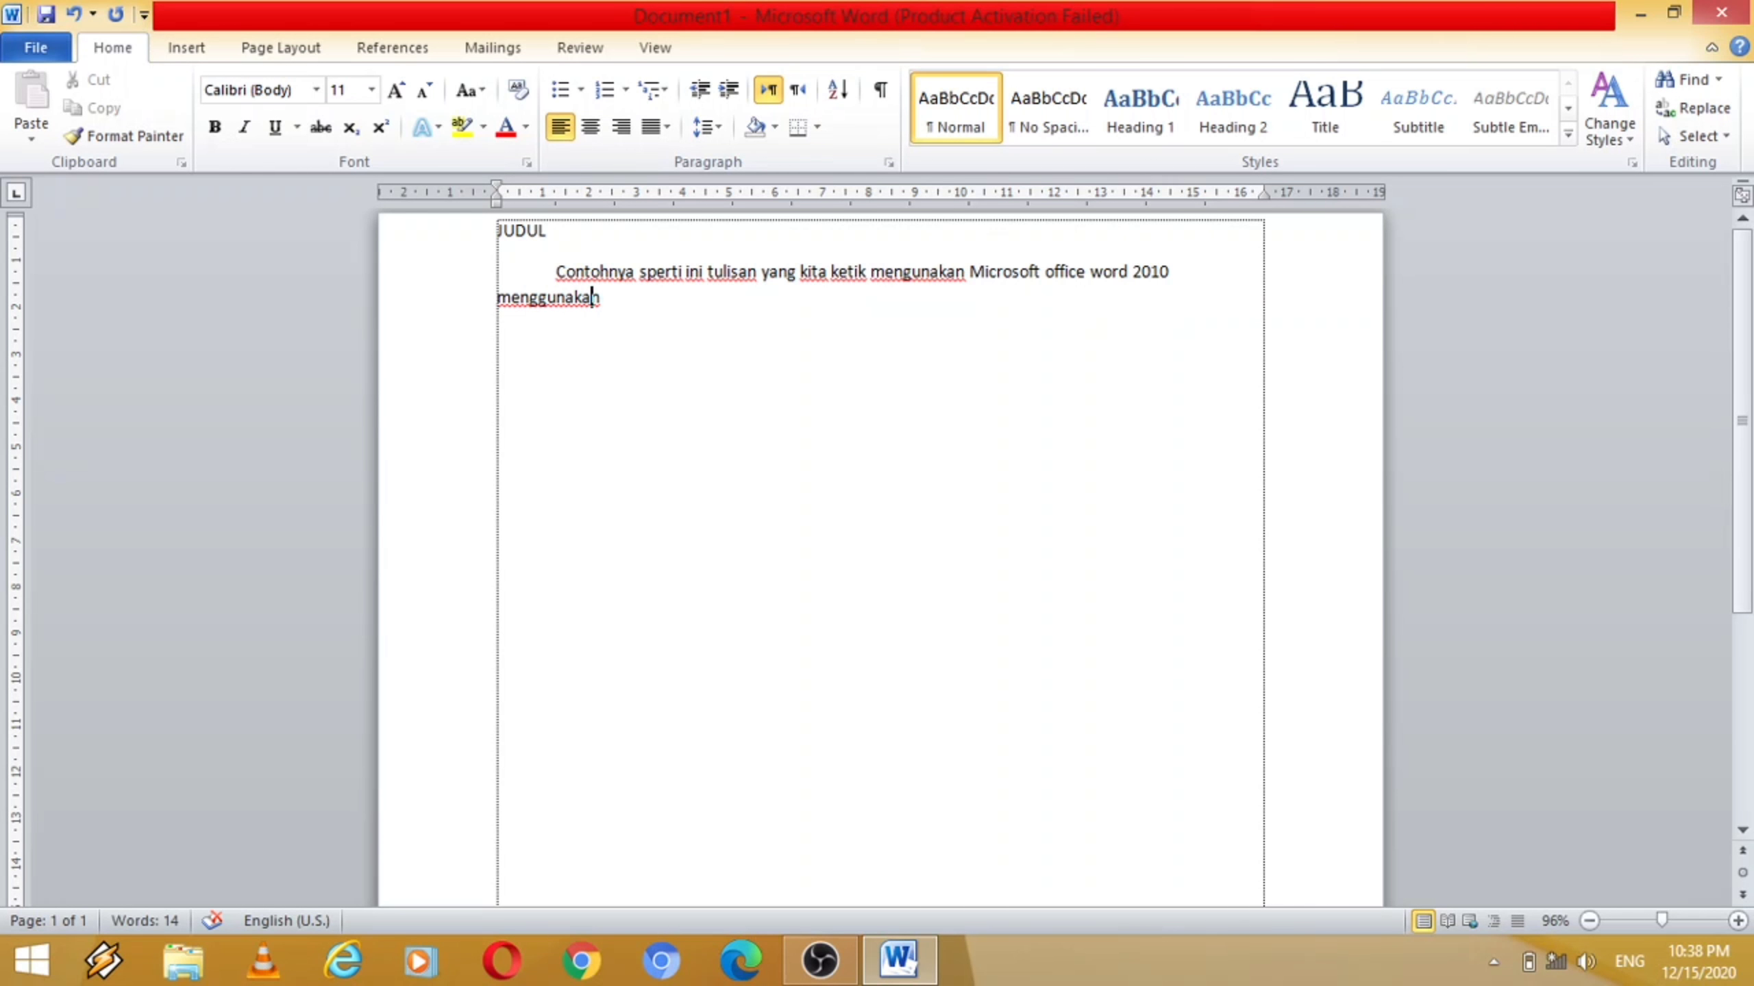
# Practise inserting and removing letters inside the word "menggunakan", leaving it as "menunakan".
pyautogui.click(539, 297)
pyautogui.press('BackSpace')
pyautogui.write('gg')
pyautogui.press('Right')
pyautogui.press('Right')
pyautogui.press('Right')
pyautogui.press('Right')
pyautogui.press('Left')
pyautogui.press('Left')
pyautogui.press('Left')
pyautogui.press('Left')
pyautogui.press('Left')
pyautogui.press('Delete')
pyautogui.press('BackSpace')
pyautogui.press('BackSpace')
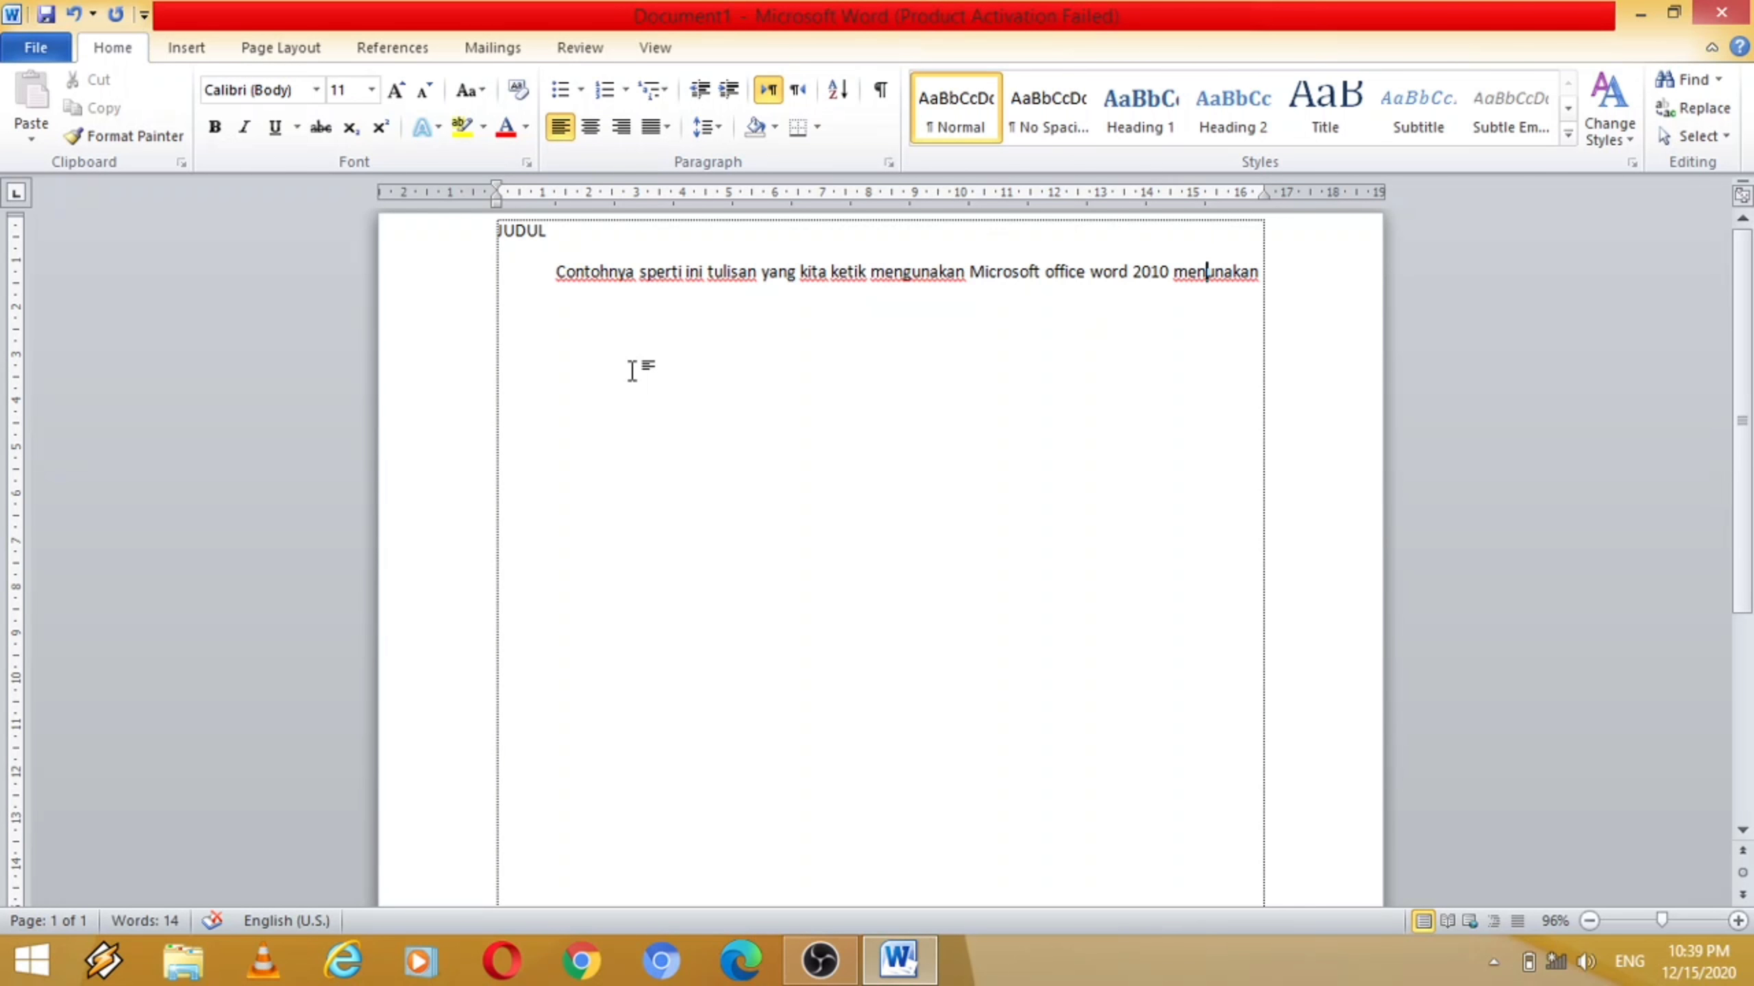
# Delete the word "menunakan" from the end of the sentence.
pyautogui.press('Delete')
pyautogui.press('Delete')
pyautogui.press('Delete')
pyautogui.press('Delete')
pyautogui.press('Delete')
pyautogui.press('Delete')
pyautogui.press('BackSpace')
pyautogui.press('BackSpace')
pyautogui.press('BackSpace')
# Change the font of the entire document, title and paragraph, to Times New Roman.
pyautogui.click(561, 338)
pyautogui.hotkey('ctrl', 'a')
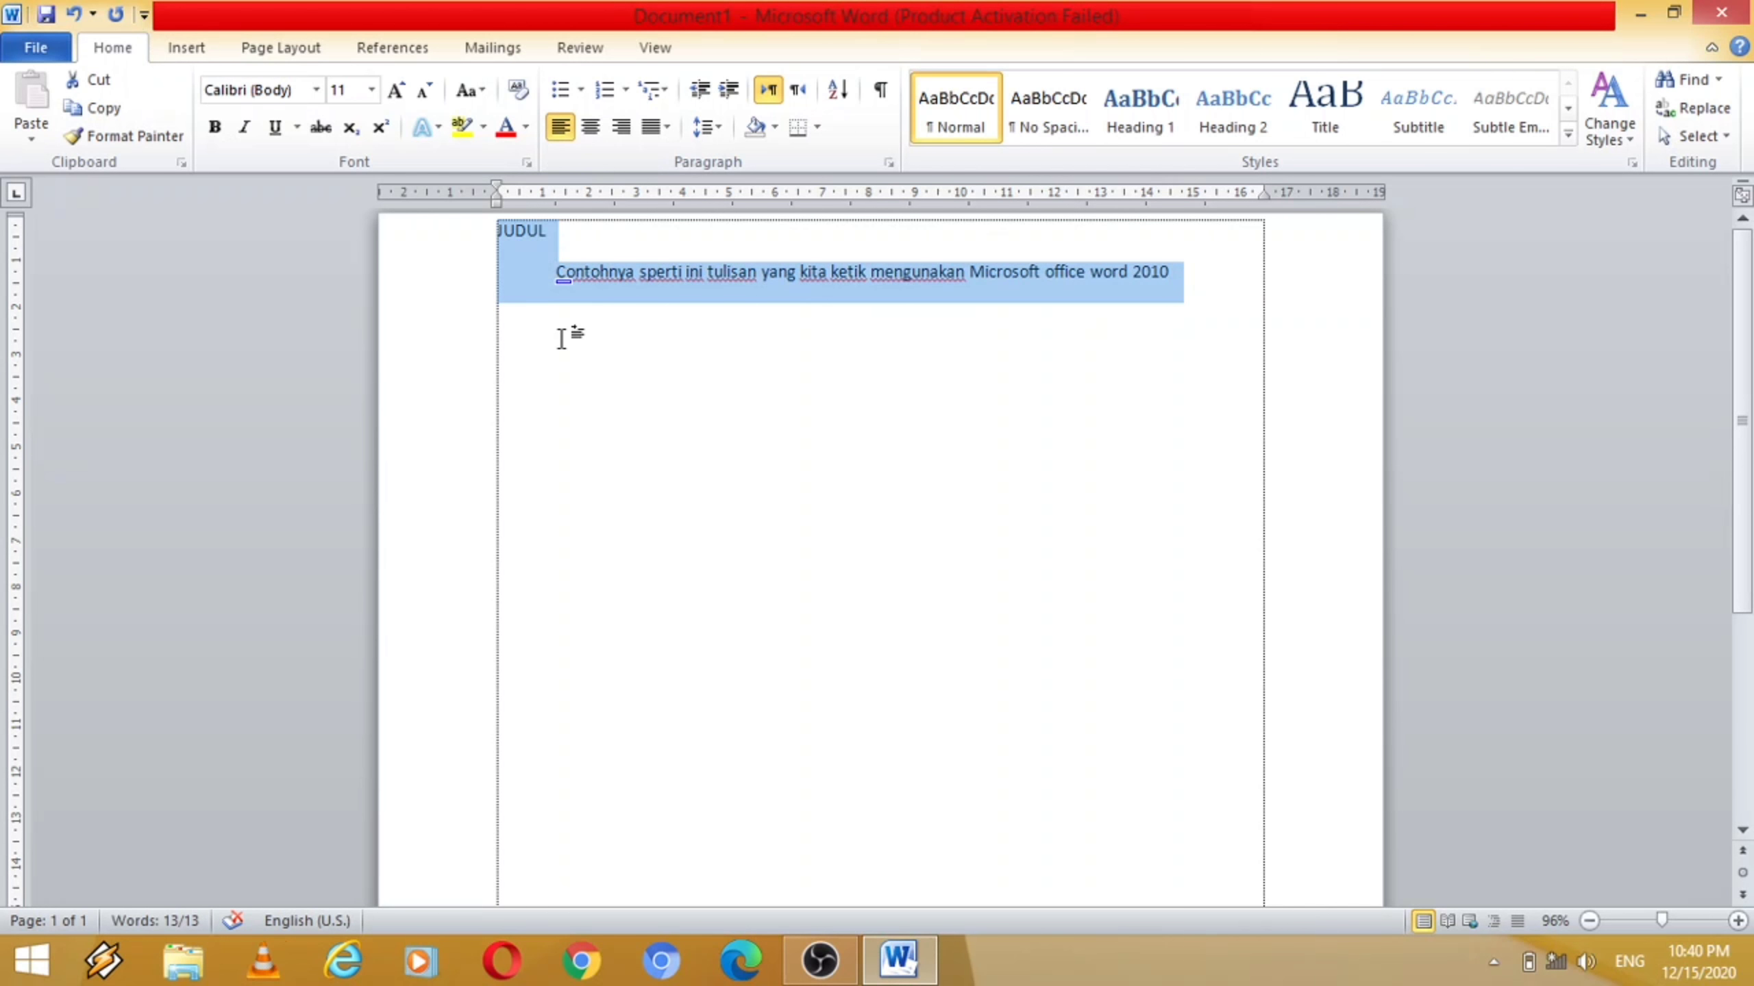
pyautogui.click(315, 99)
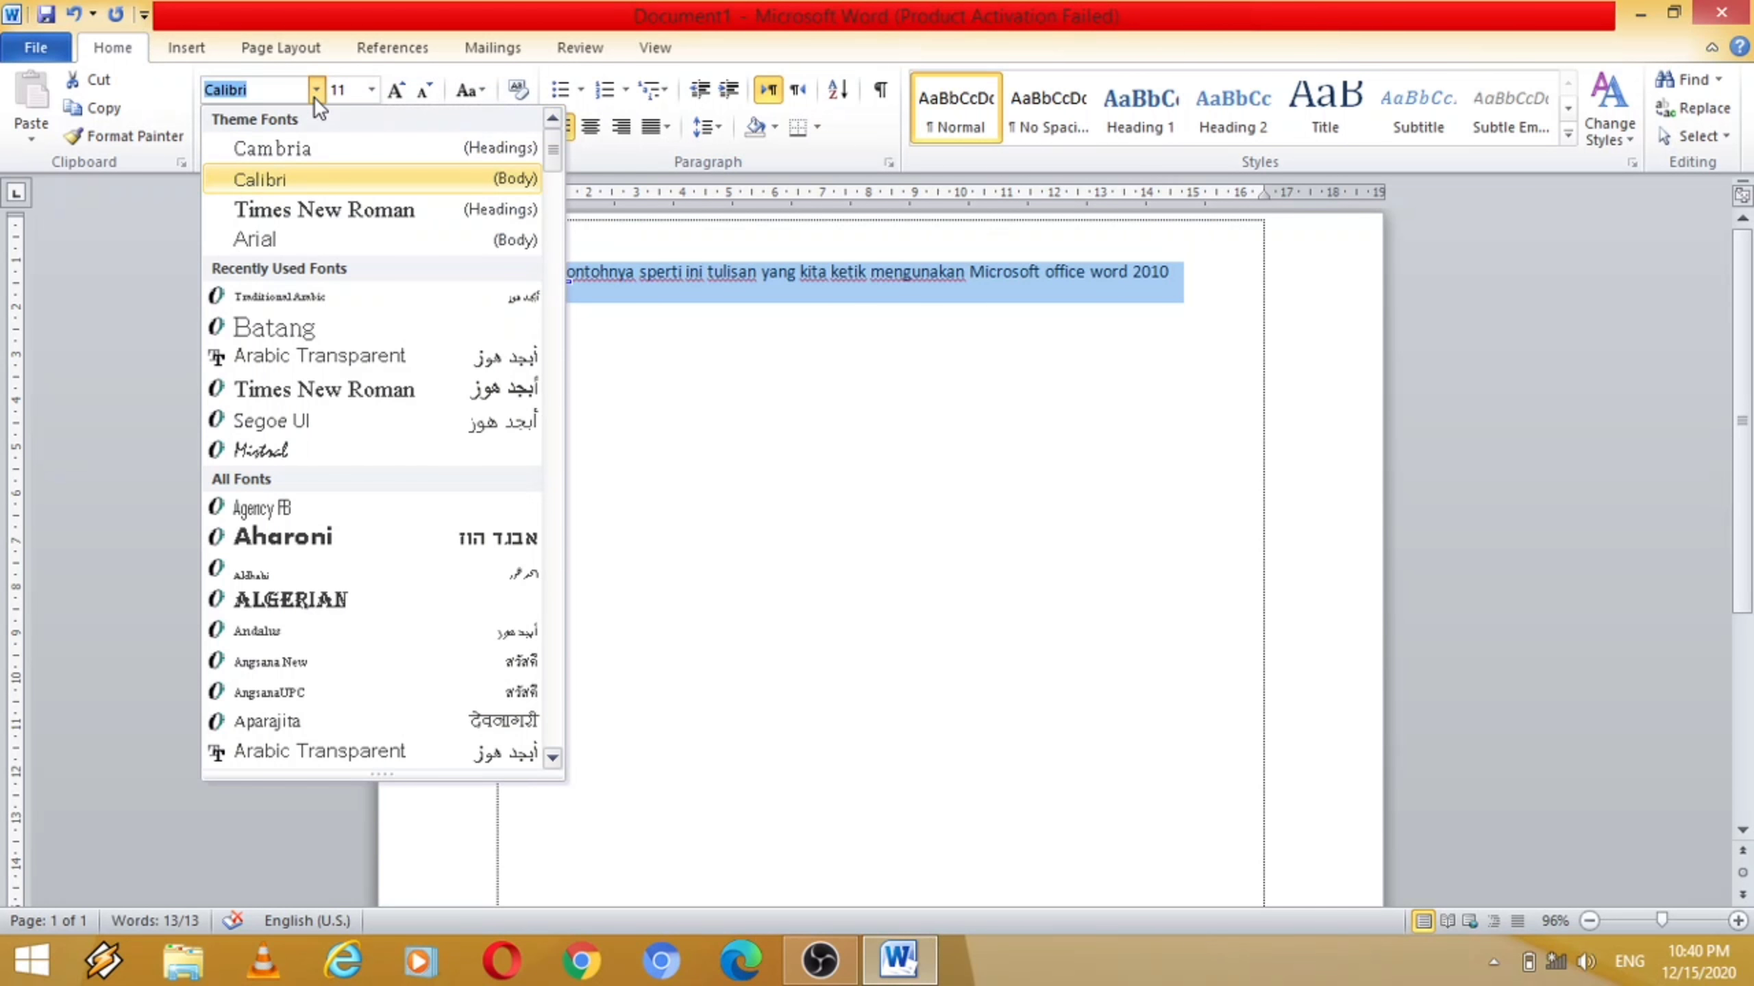
pyautogui.click(320, 211)
pyautogui.click(910, 339)
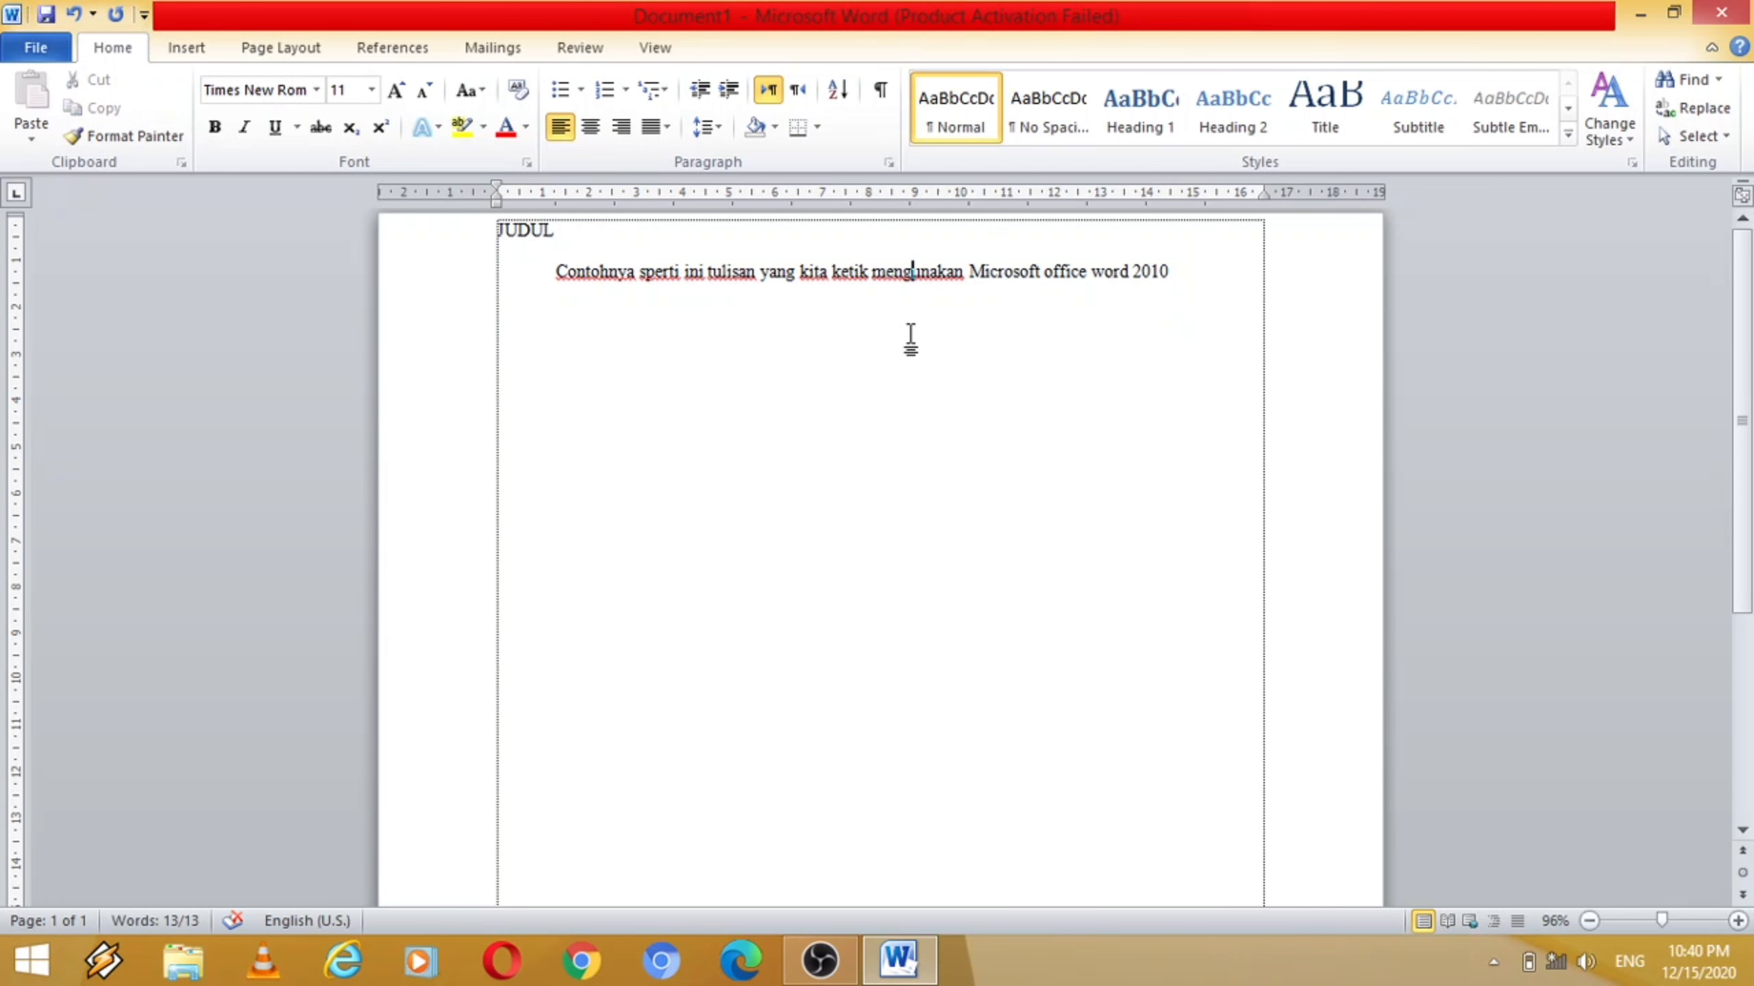
pyautogui.click(1181, 280)
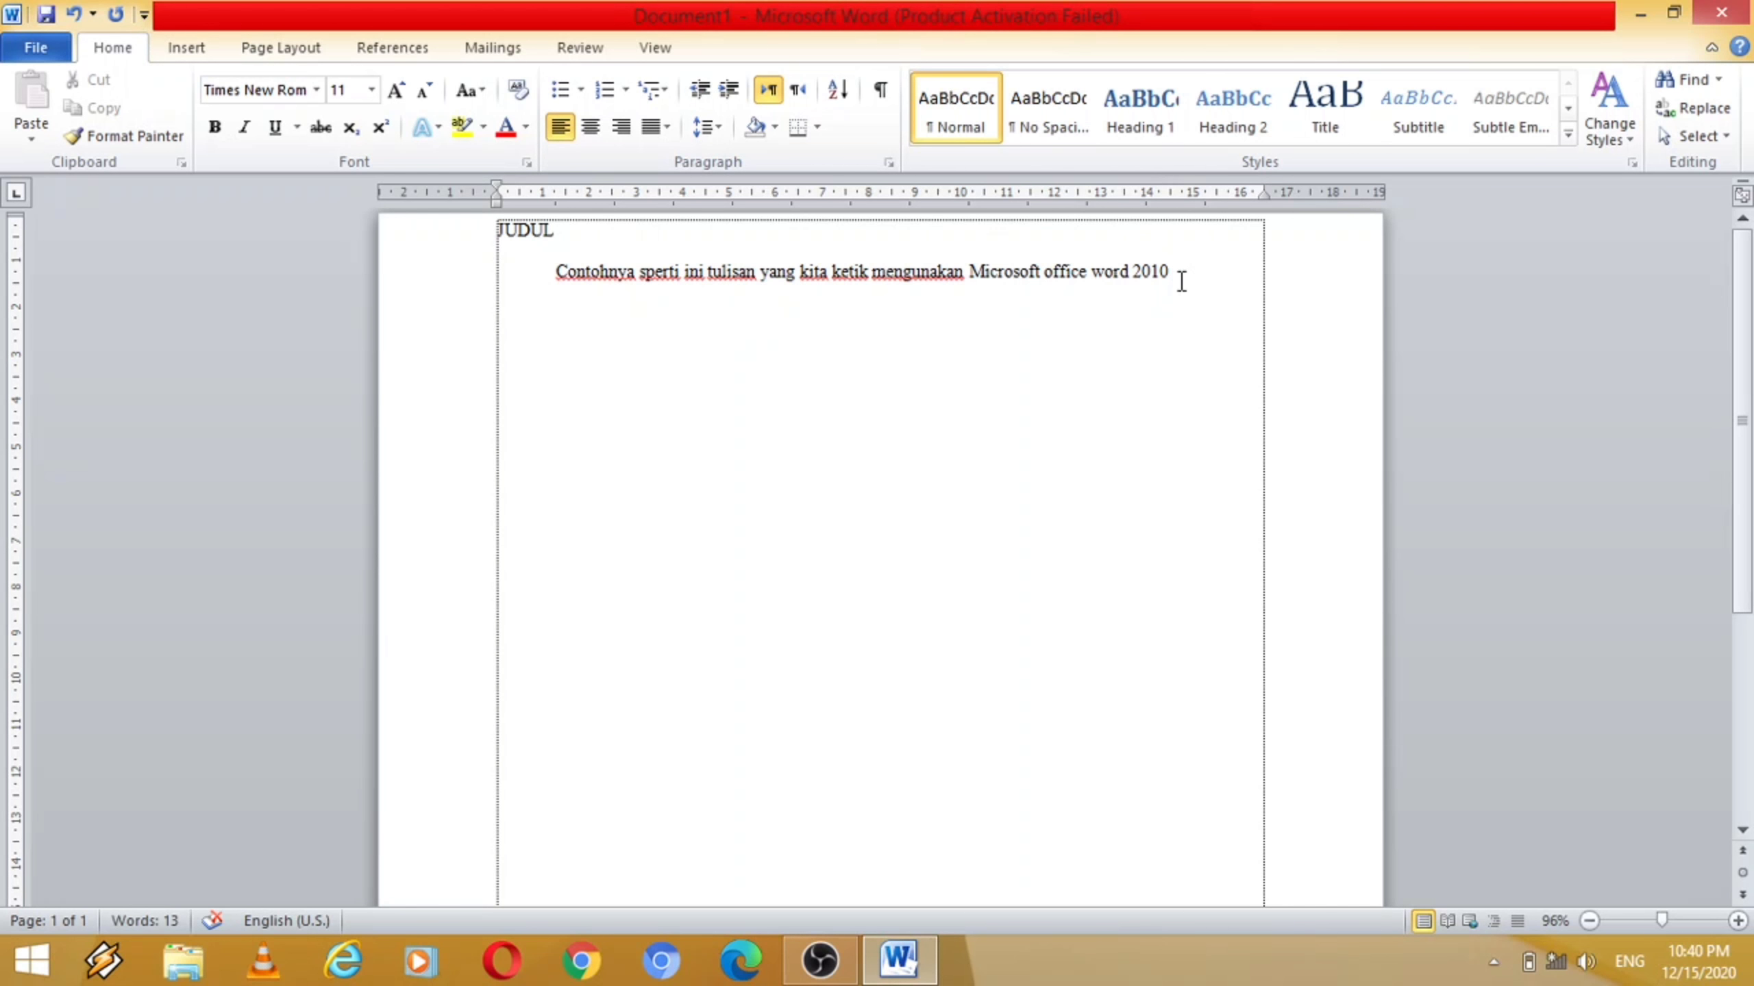
pyautogui.click(316, 90)
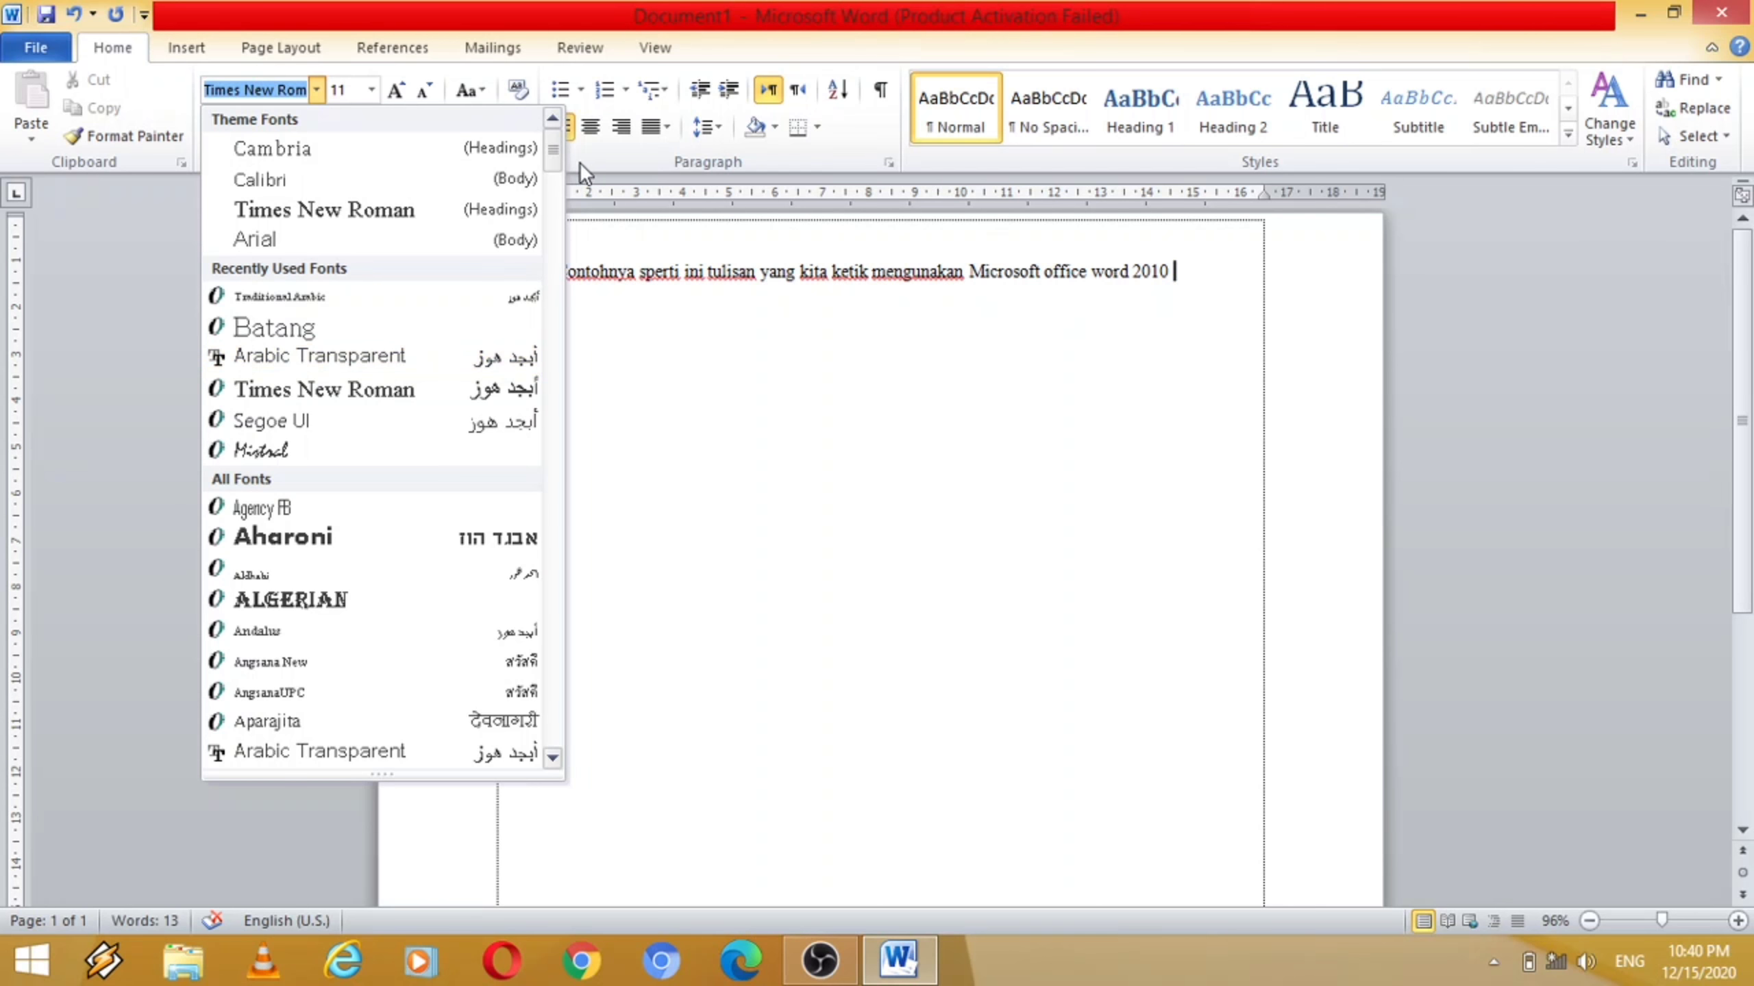
pyautogui.moveTo(550, 162)
pyautogui.mouseDown()
pyautogui.moveTo(577, 397)
pyautogui.moveTo(550, 719)
pyautogui.moveTo(581, 396)
pyautogui.moveTo(542, 268)
pyautogui.moveTo(551, 145)
pyautogui.mouseUp()
pyautogui.click(650, 362)
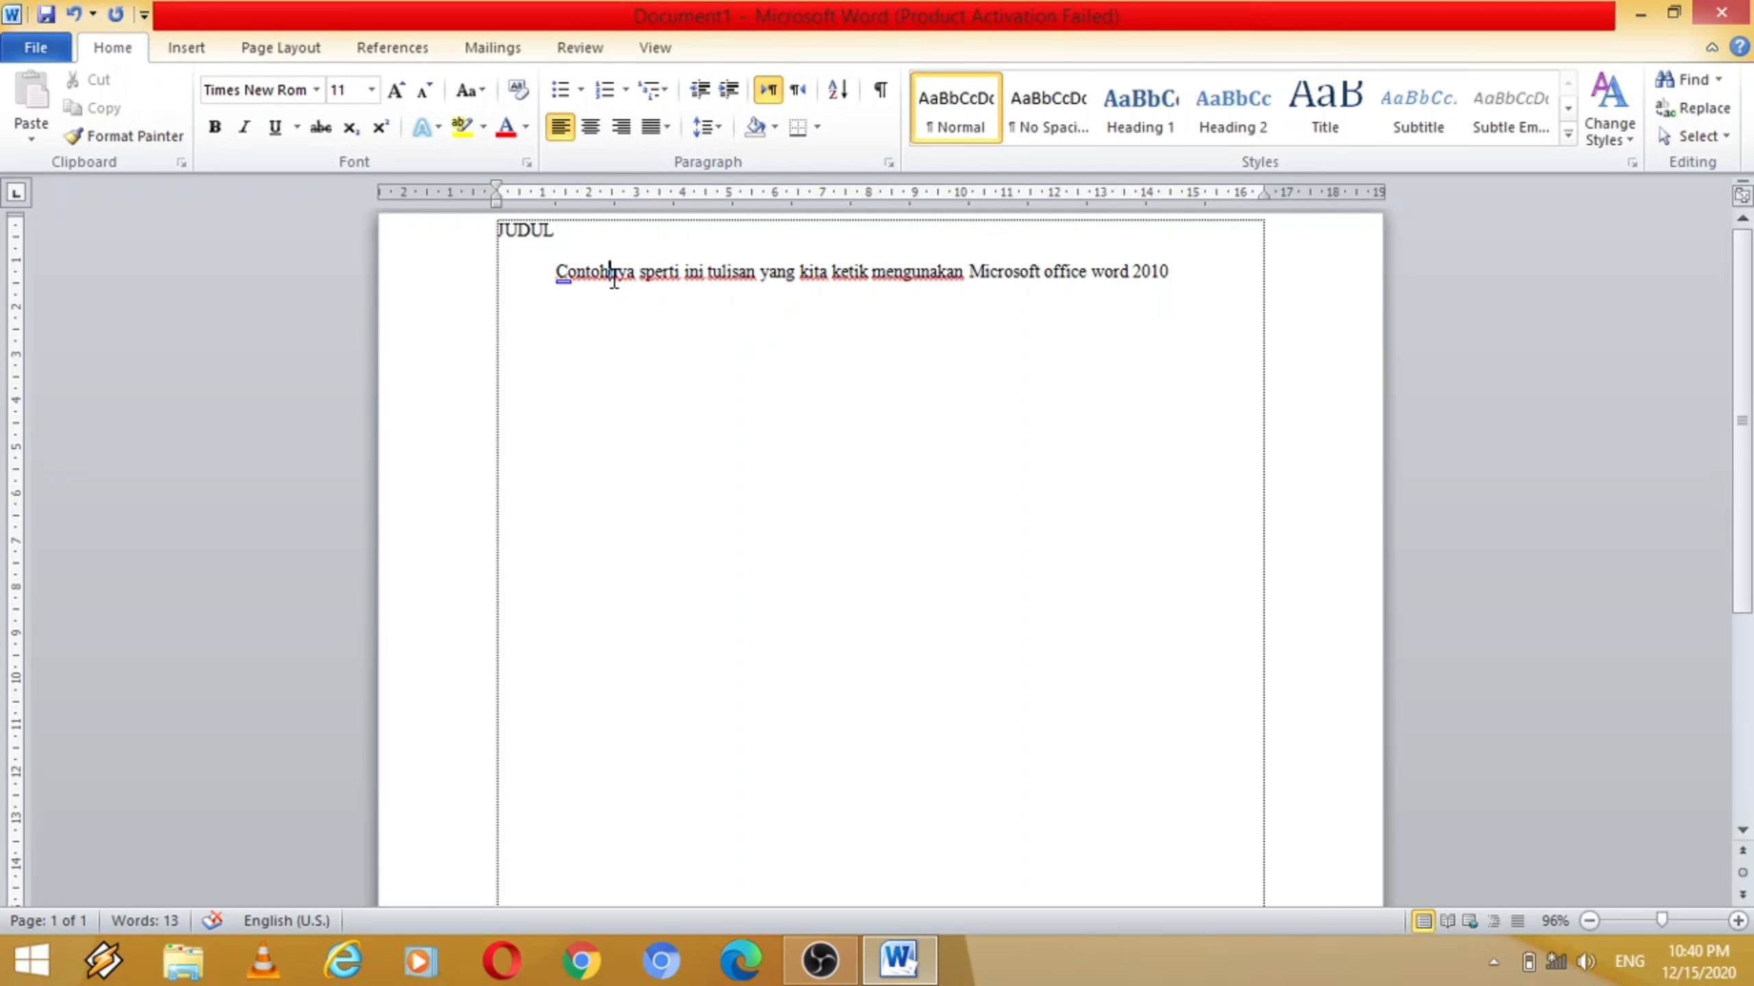
# Set the font size of the paragraph beginning with "Contohnya" to 12.
pyautogui.moveTo(558, 276); pyautogui.dragTo(1041, 305)
pyautogui.click(371, 89)
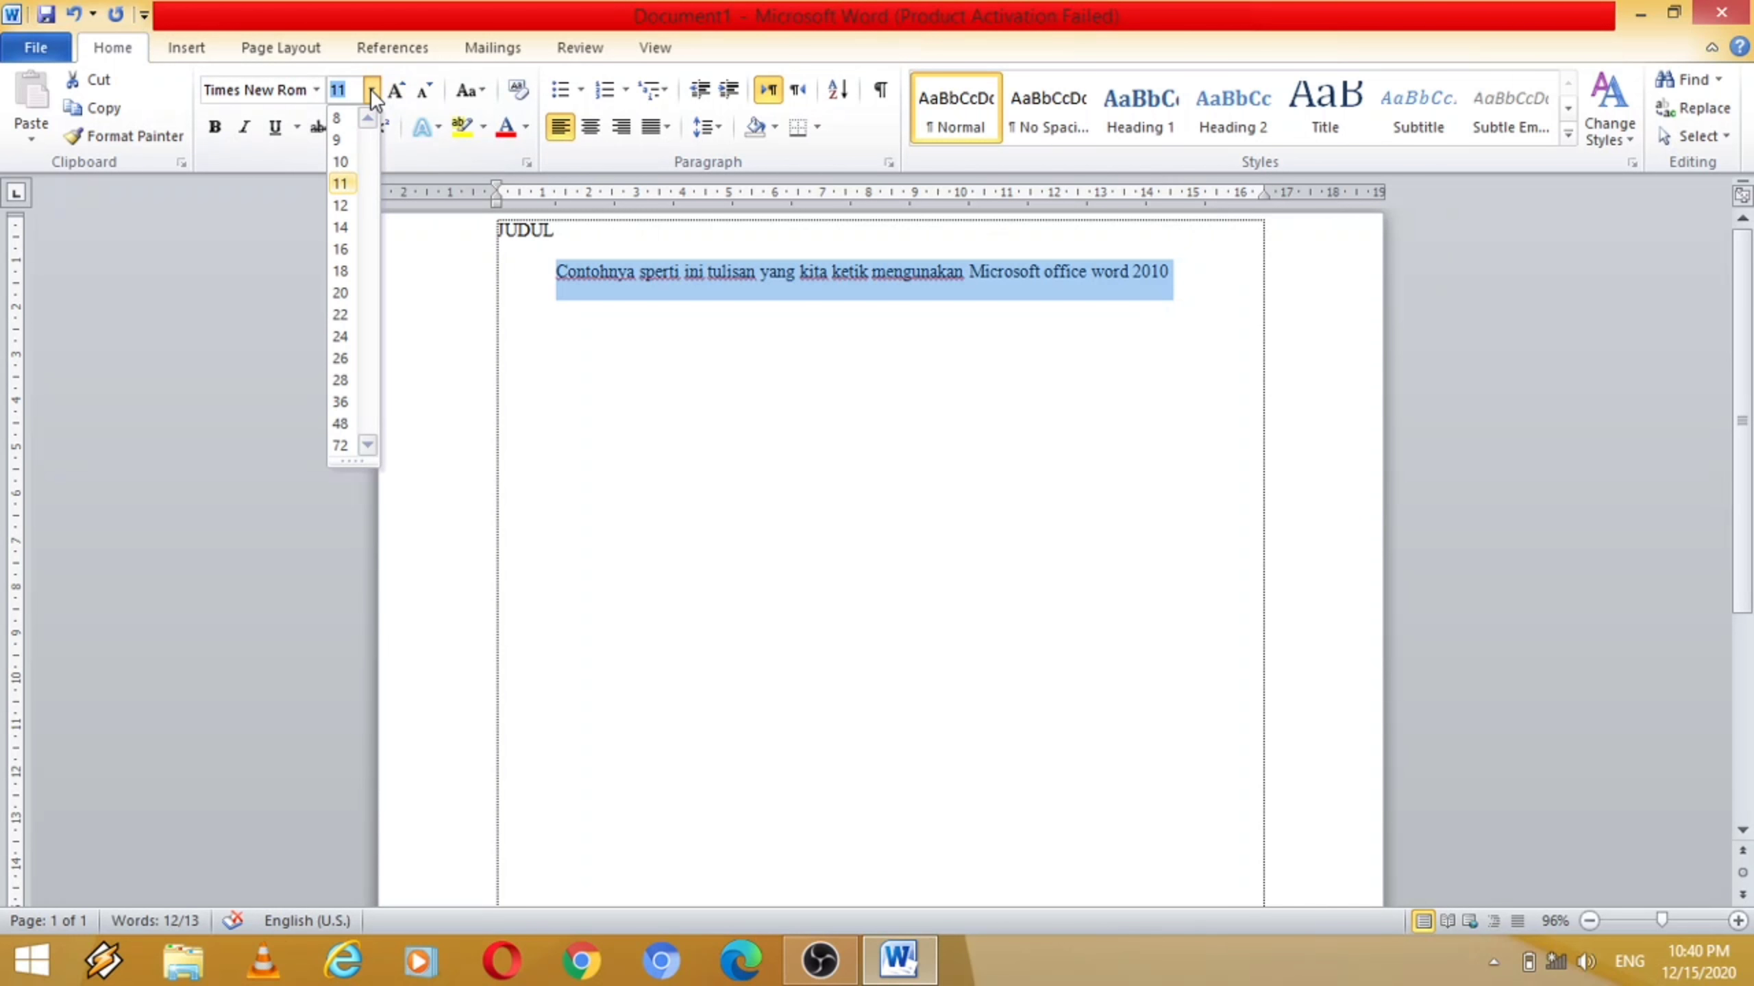
pyautogui.click(347, 205)
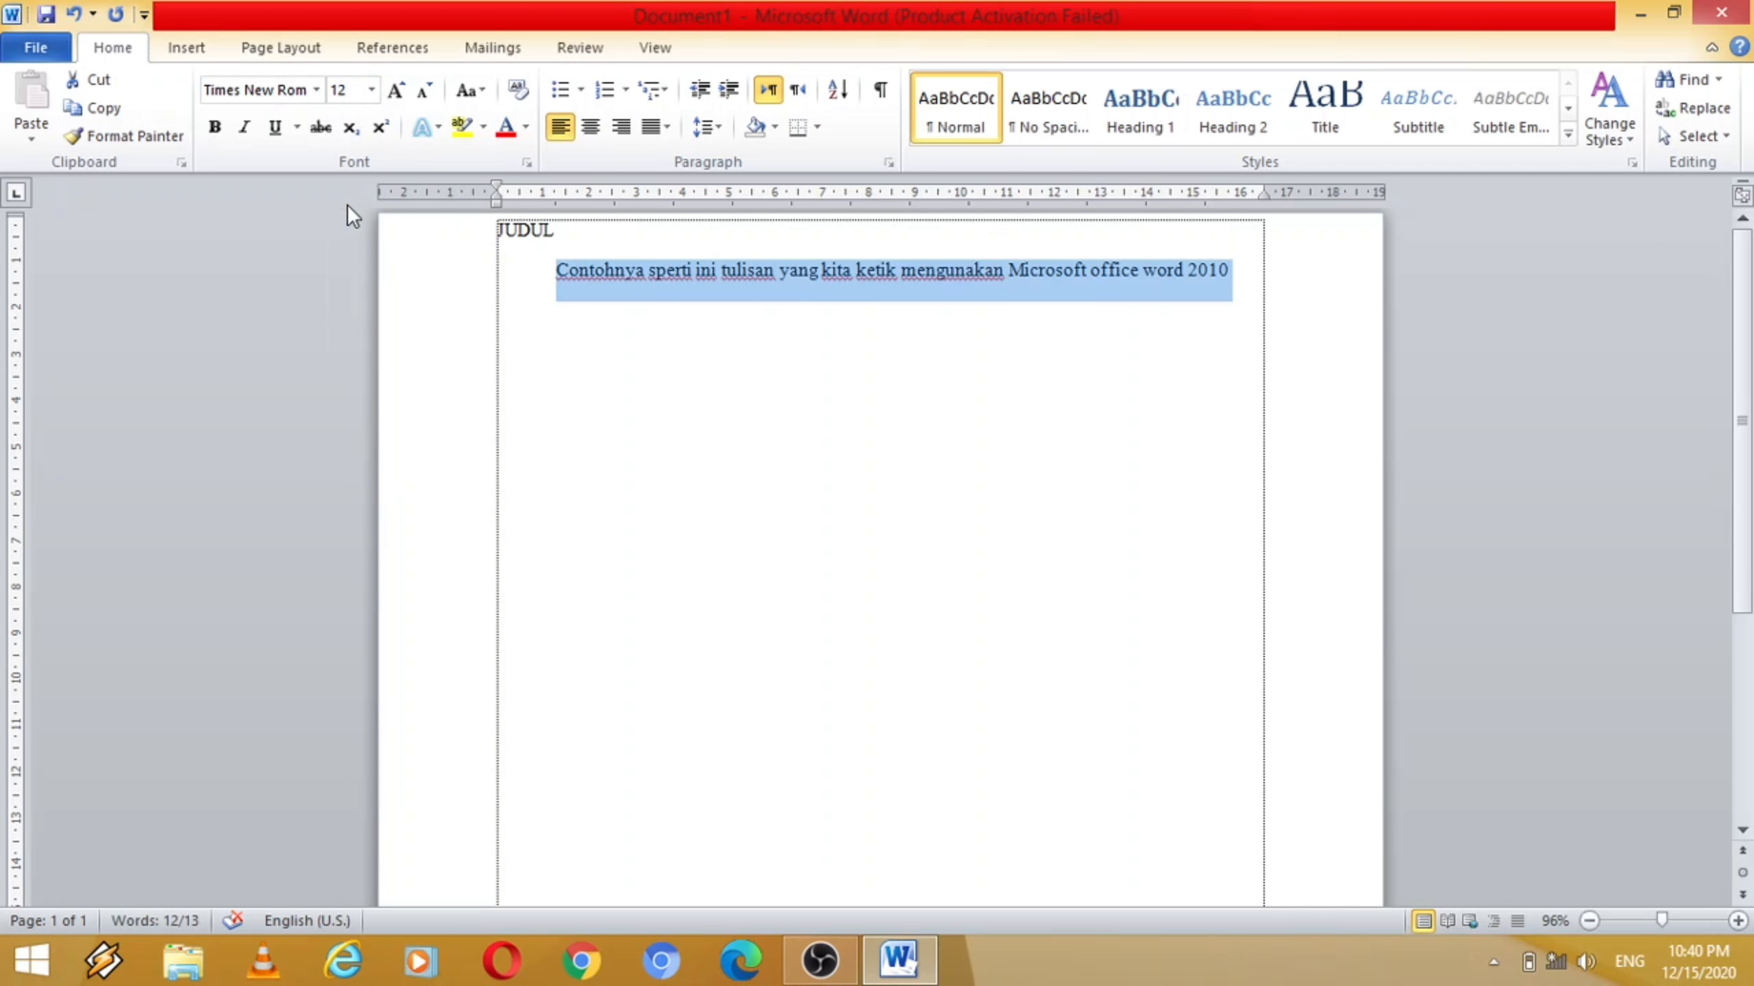
# Set the font size of the title "JUDUL" to 16.
pyautogui.moveTo(584, 239); pyautogui.dragTo(460, 228)
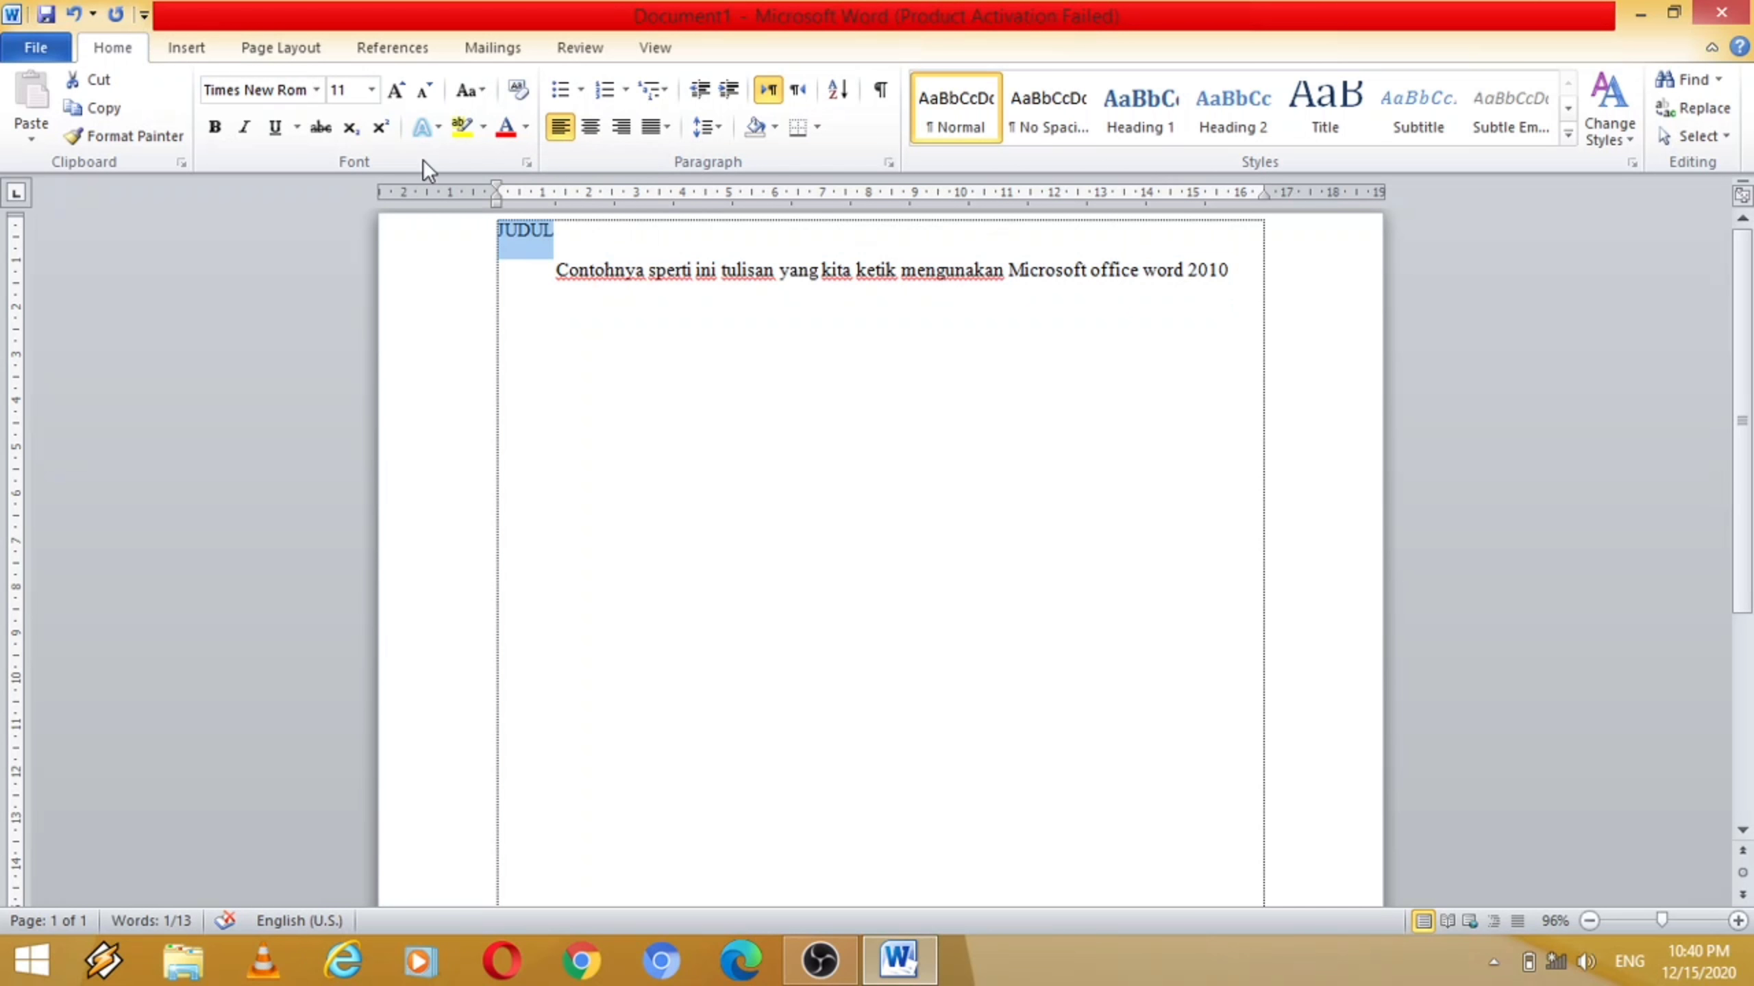
pyautogui.click(371, 91)
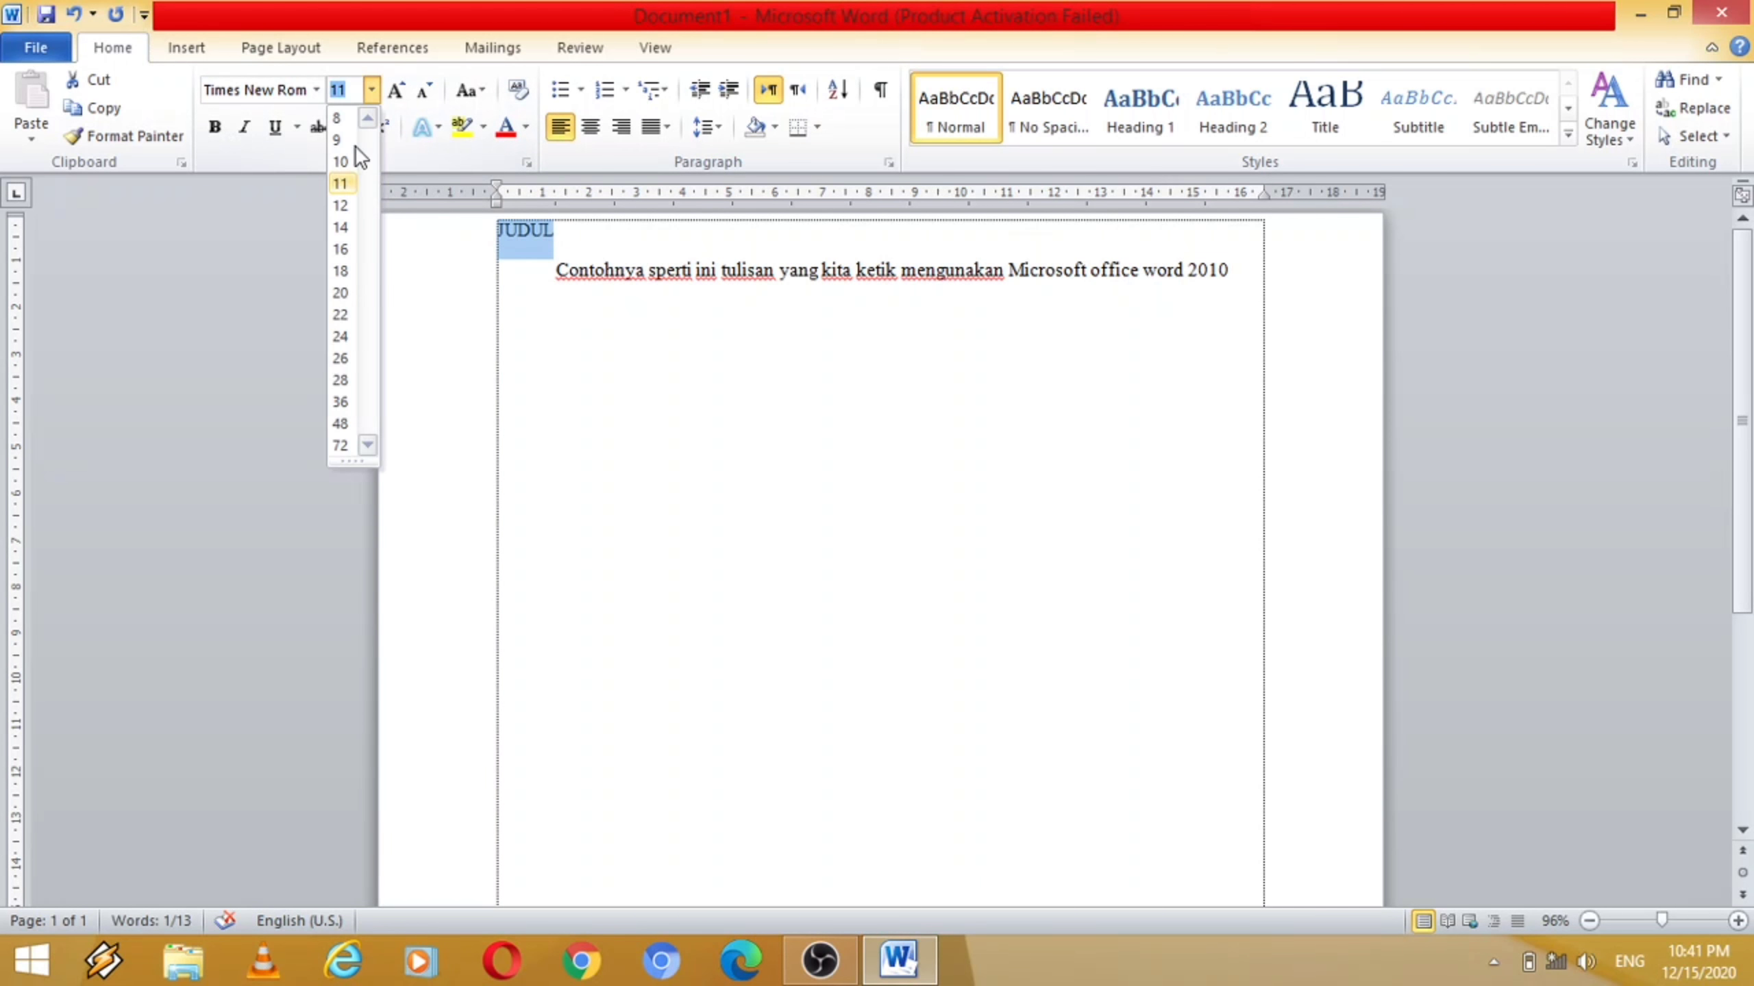
pyautogui.click(343, 256)
pyautogui.click(614, 377)
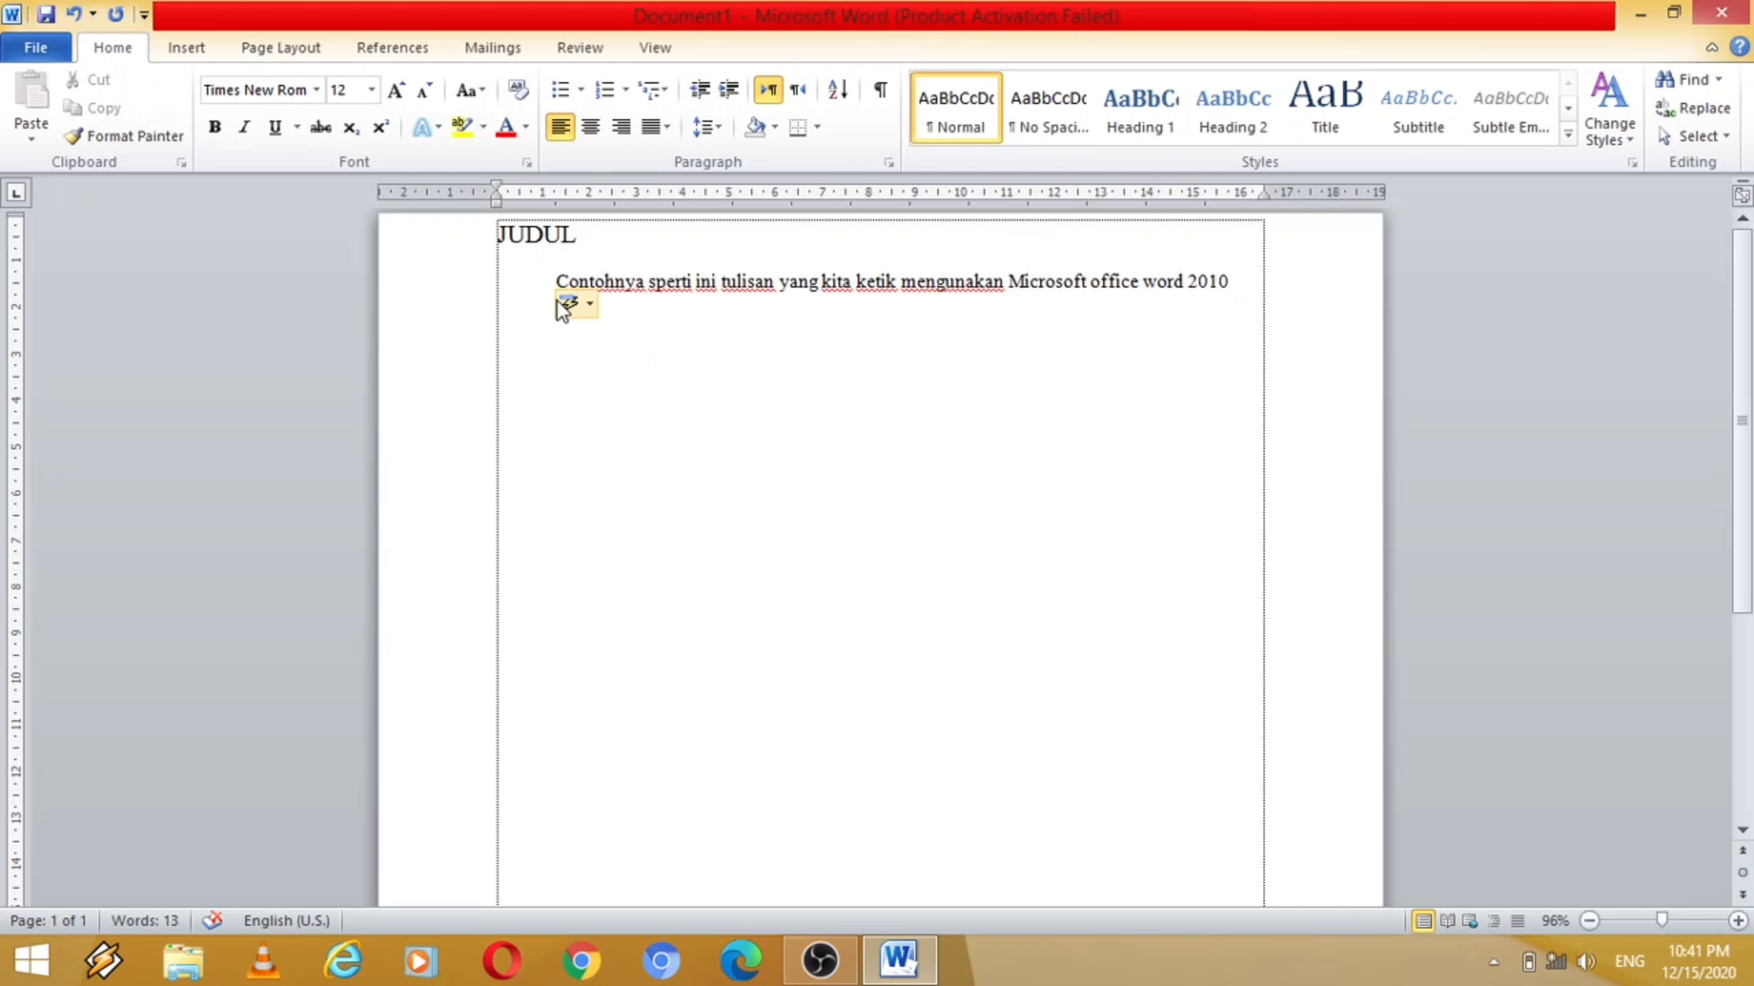
# Change the font of only the word "Contohnya" in the paragraph to Agency FB.
pyautogui.moveTo(553, 281); pyautogui.dragTo(1229, 282)
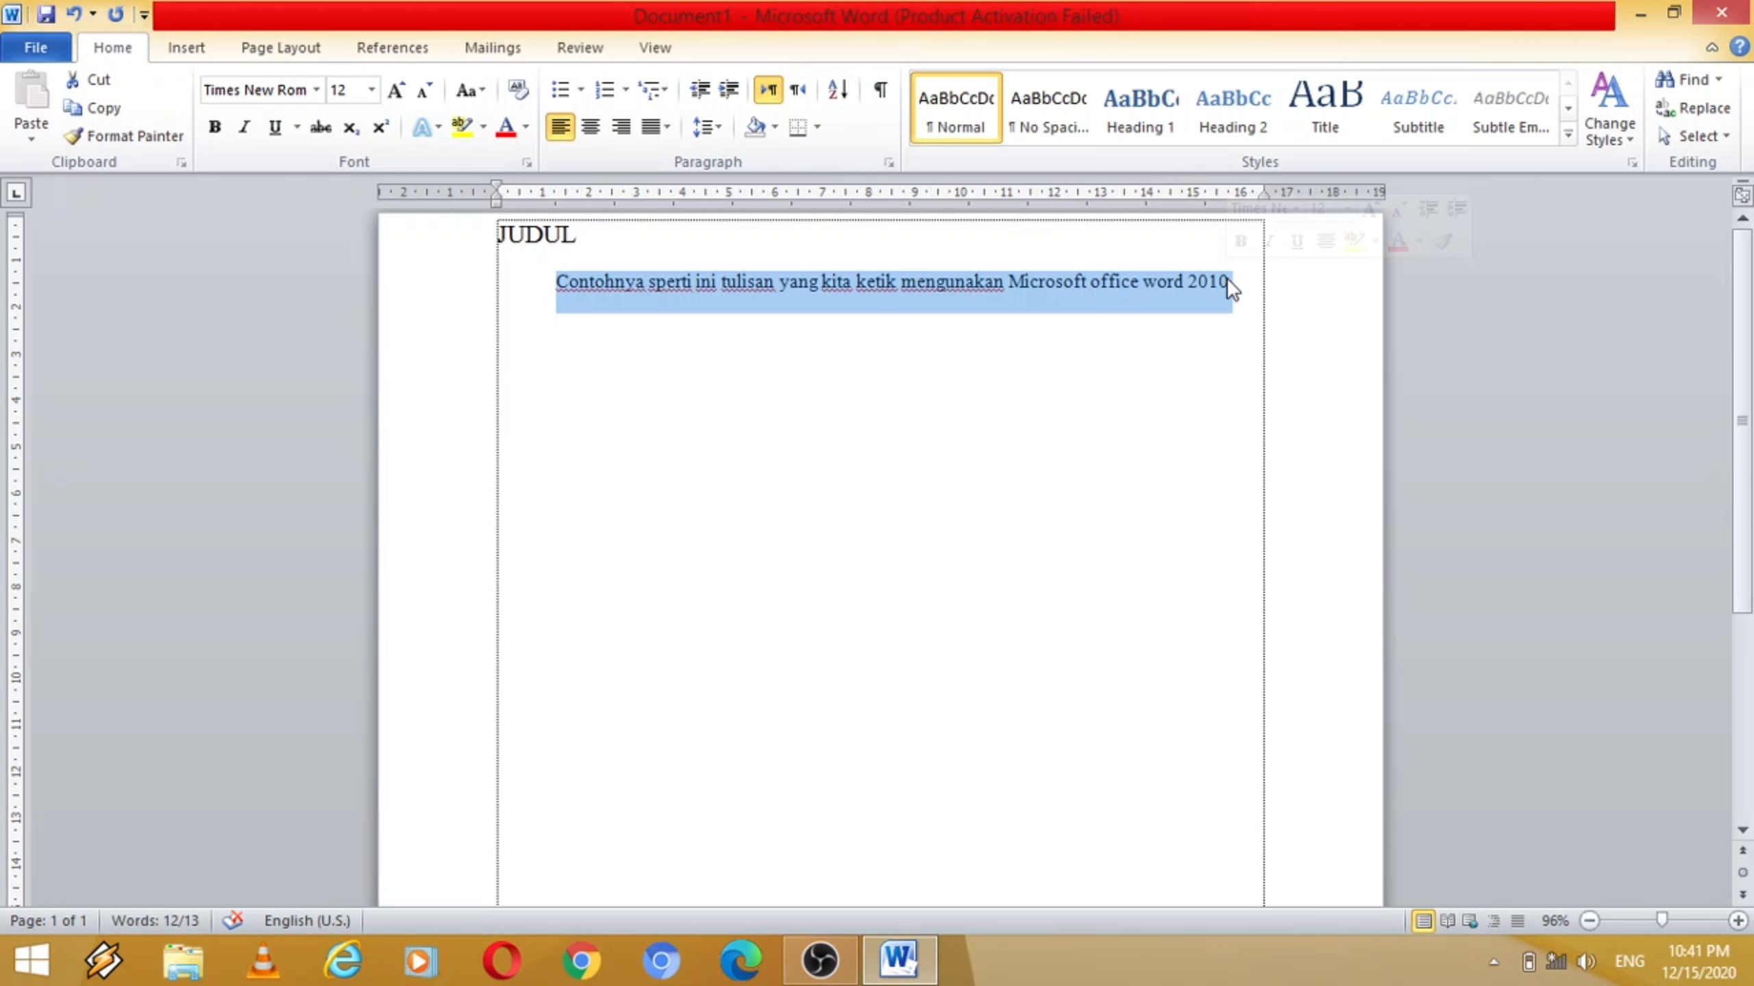
pyautogui.click(694, 325)
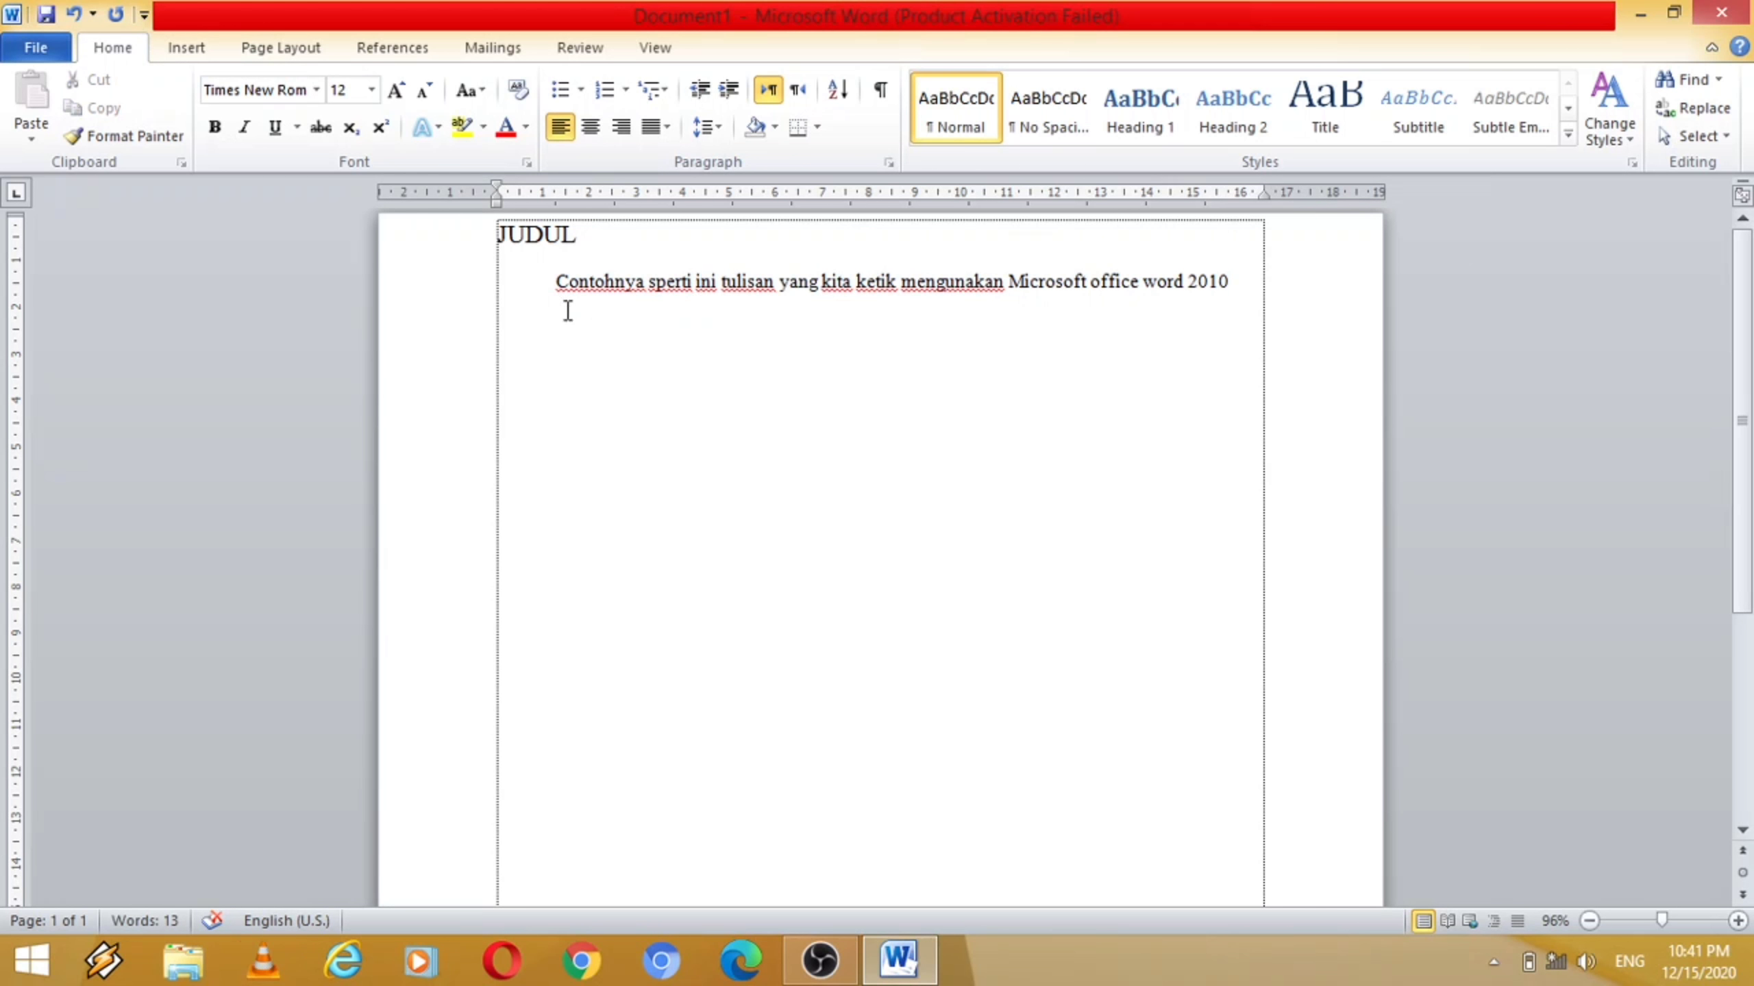
pyautogui.moveTo(552, 296); pyautogui.dragTo(642, 299)
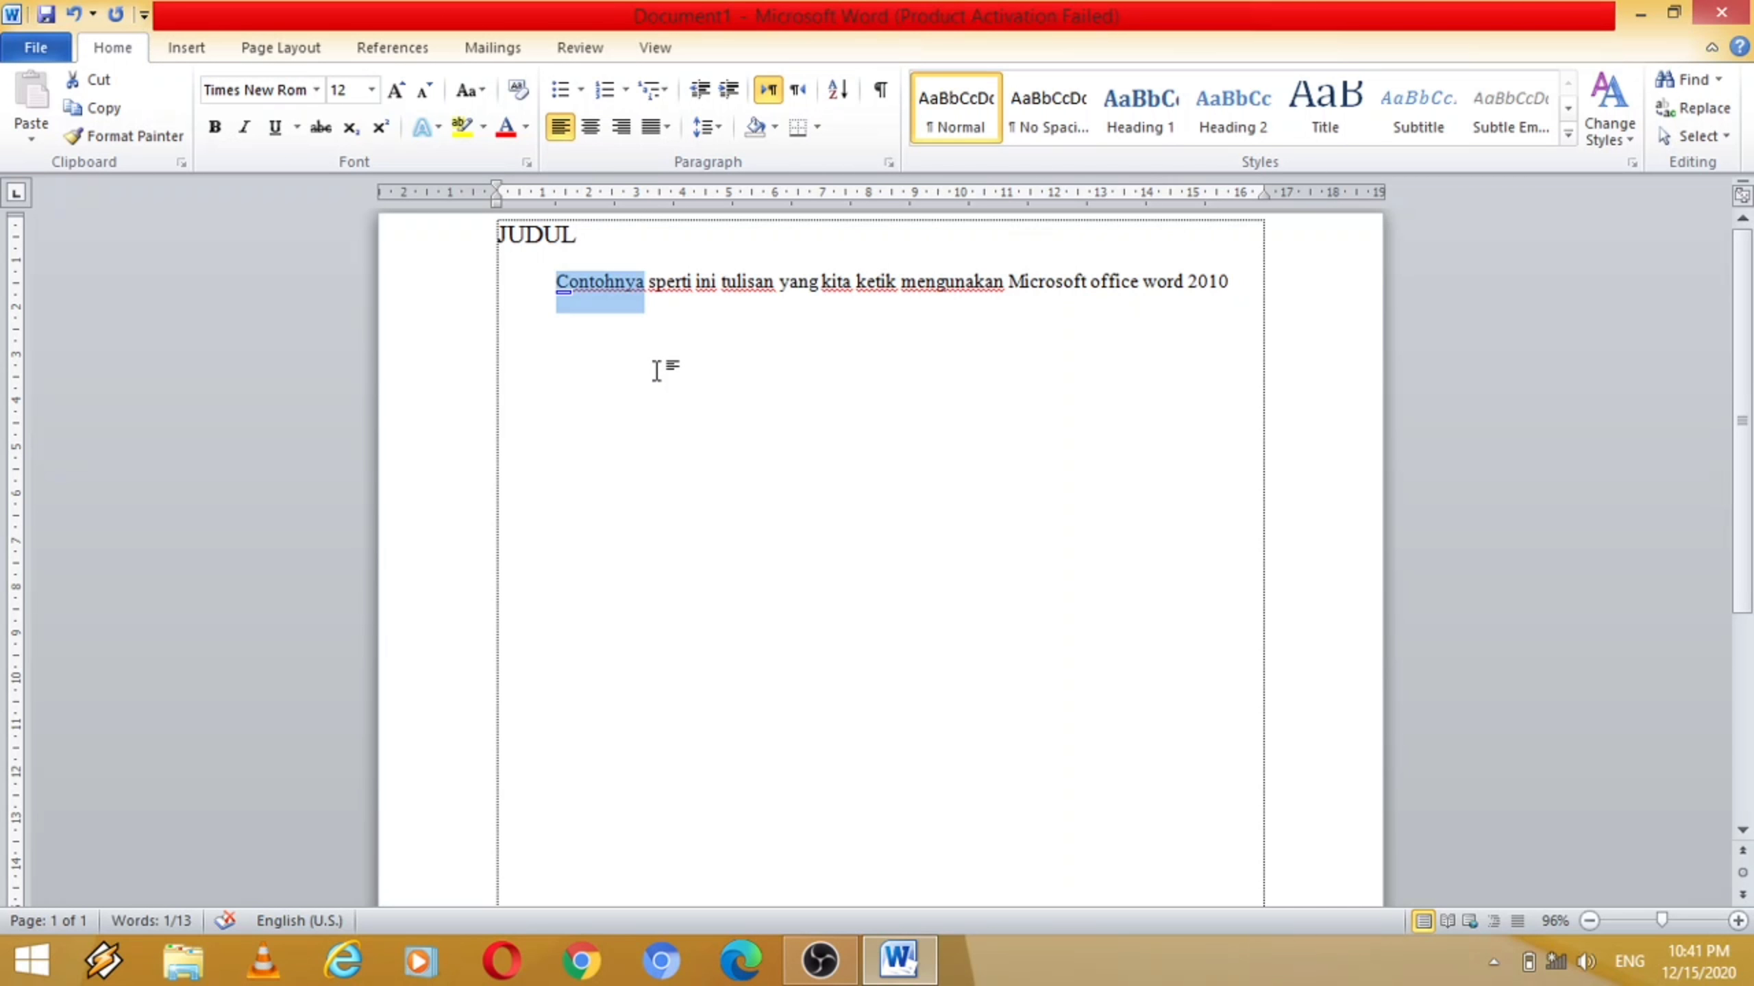
pyautogui.click(316, 90)
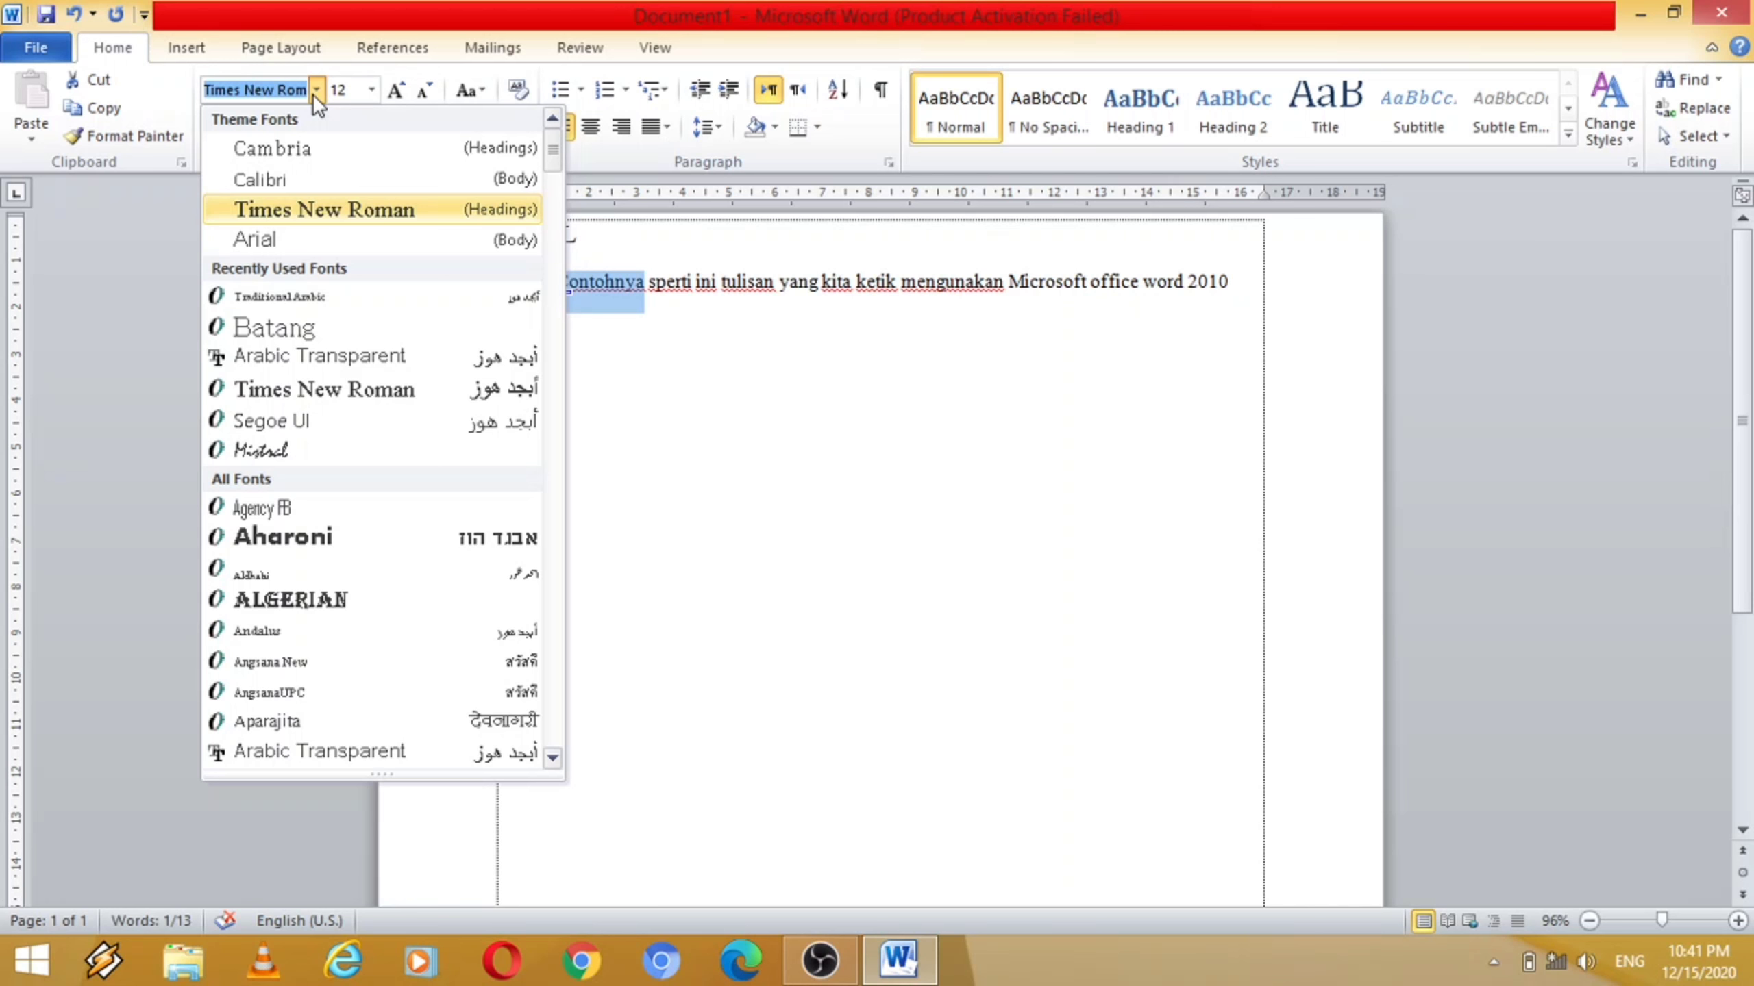
pyautogui.click(334, 519)
pyautogui.click(722, 532)
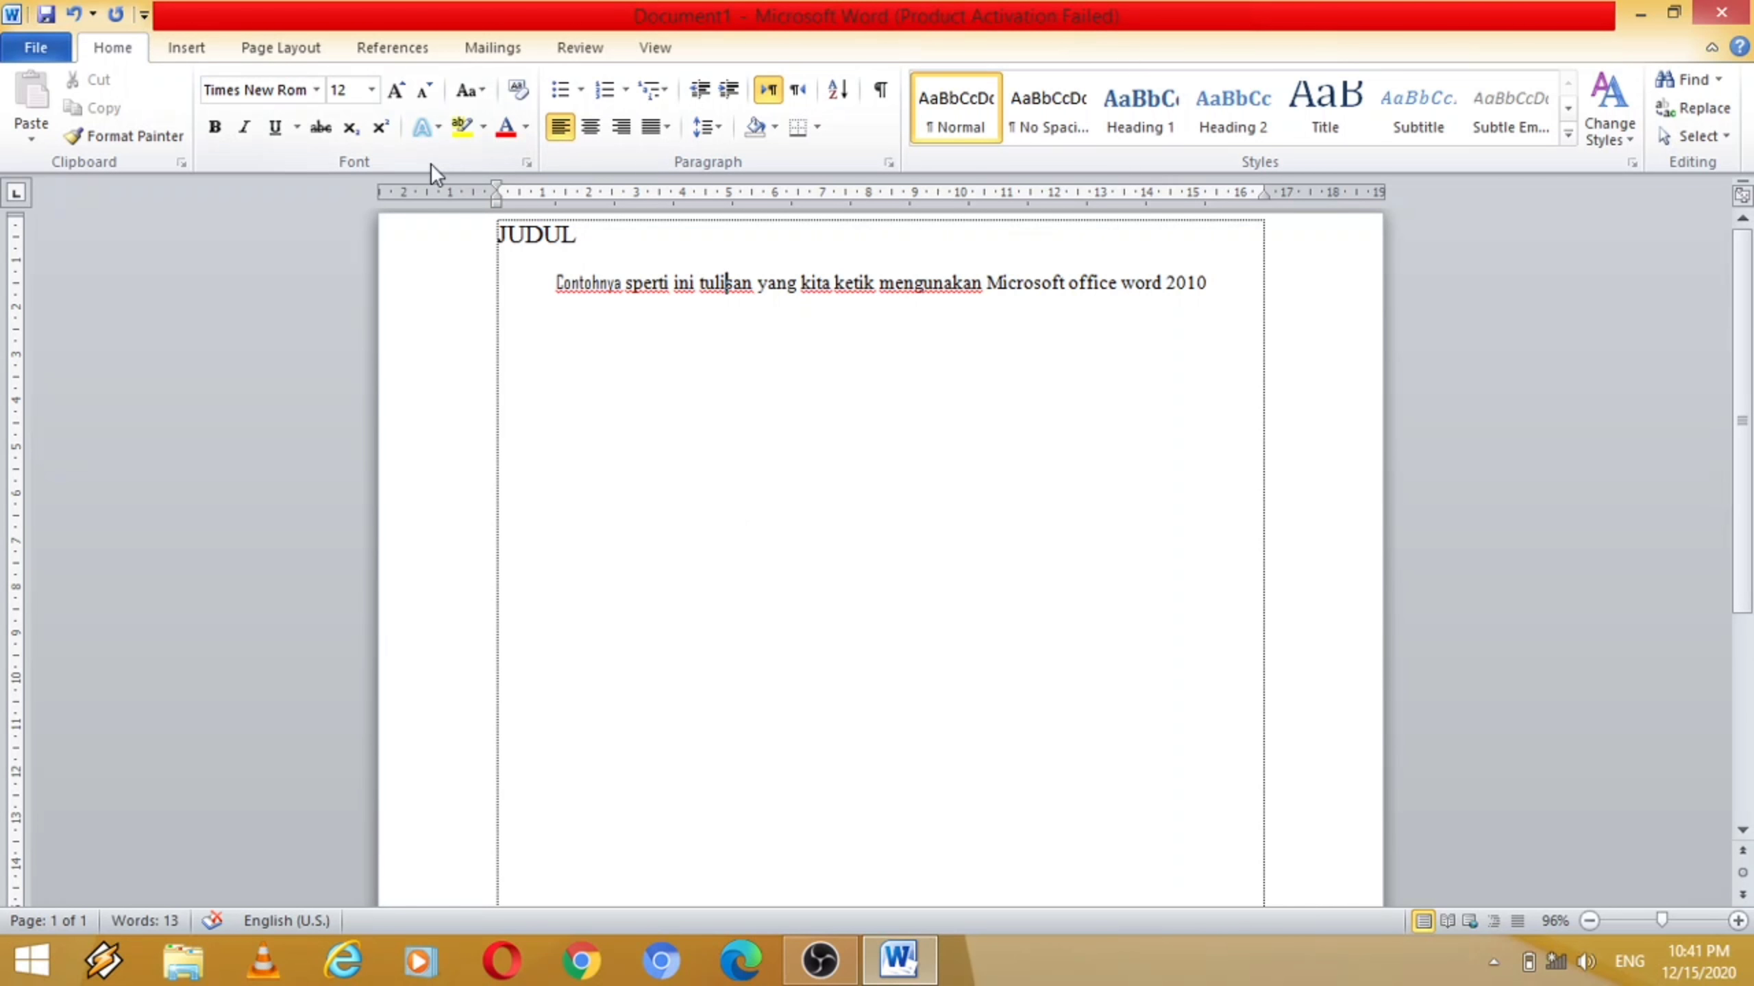
# Set the whole paragraph, including the word "Contohnya", back to Times New Roman.
pyautogui.click(579, 360)
pyautogui.moveTo(556, 283); pyautogui.dragTo(1201, 291)
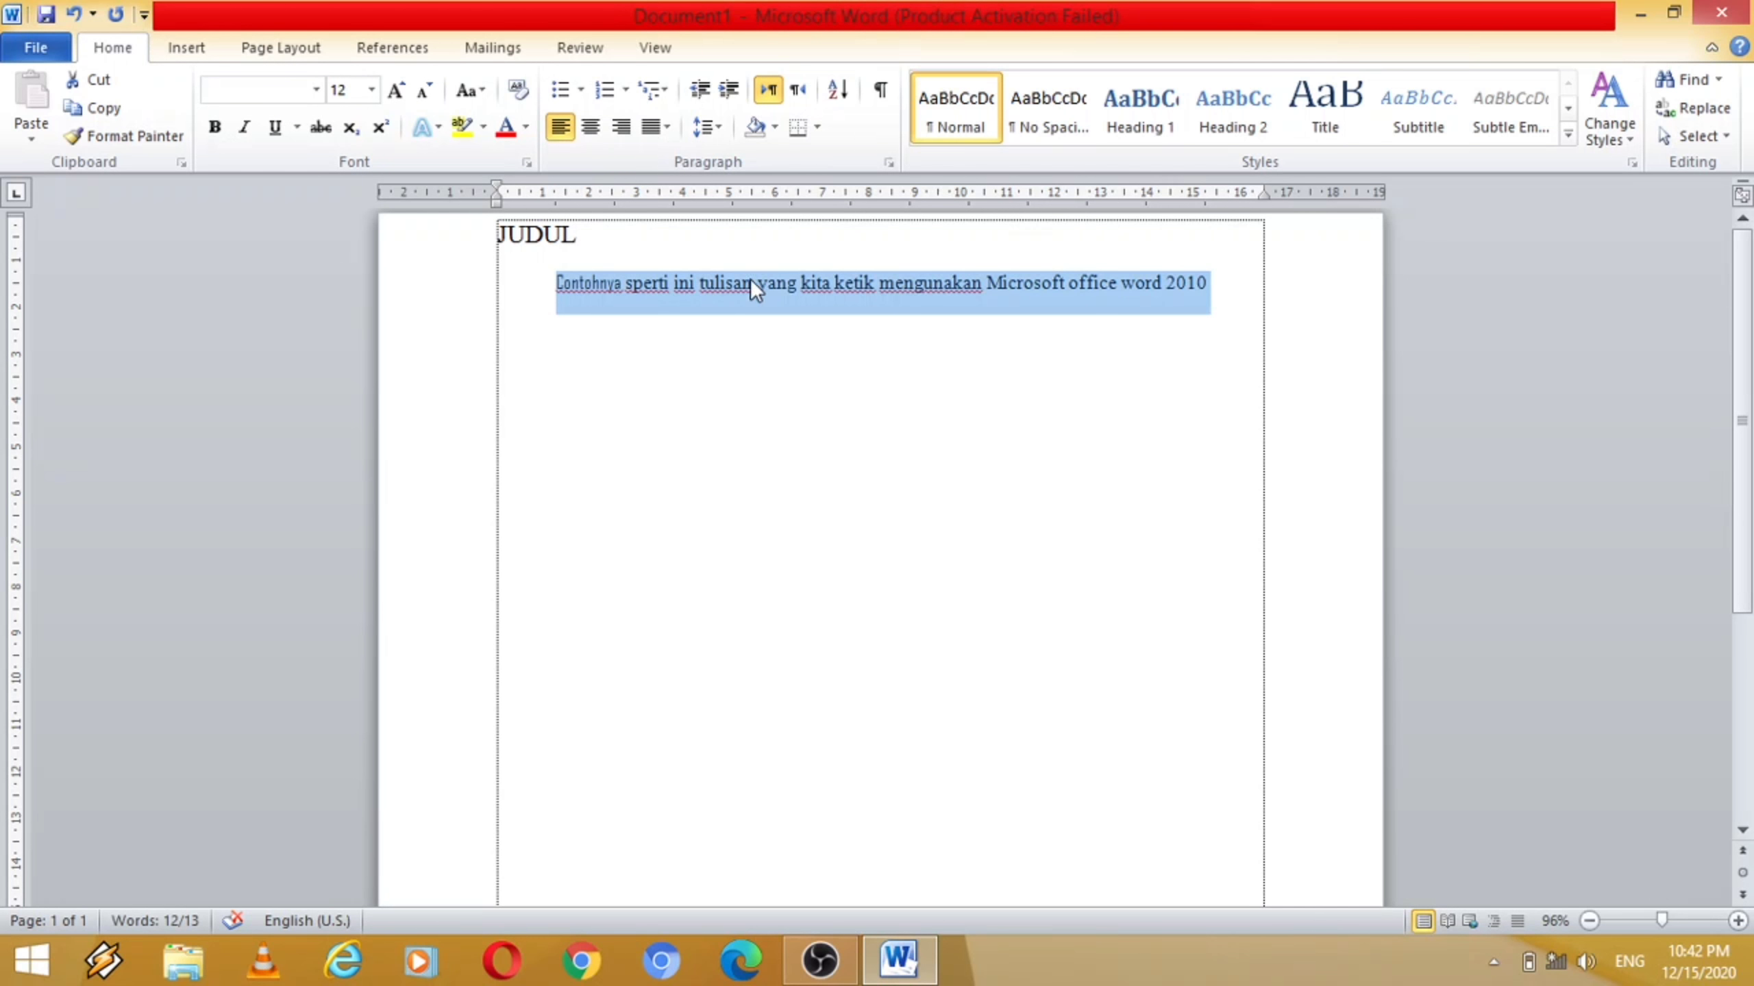
pyautogui.click(318, 92)
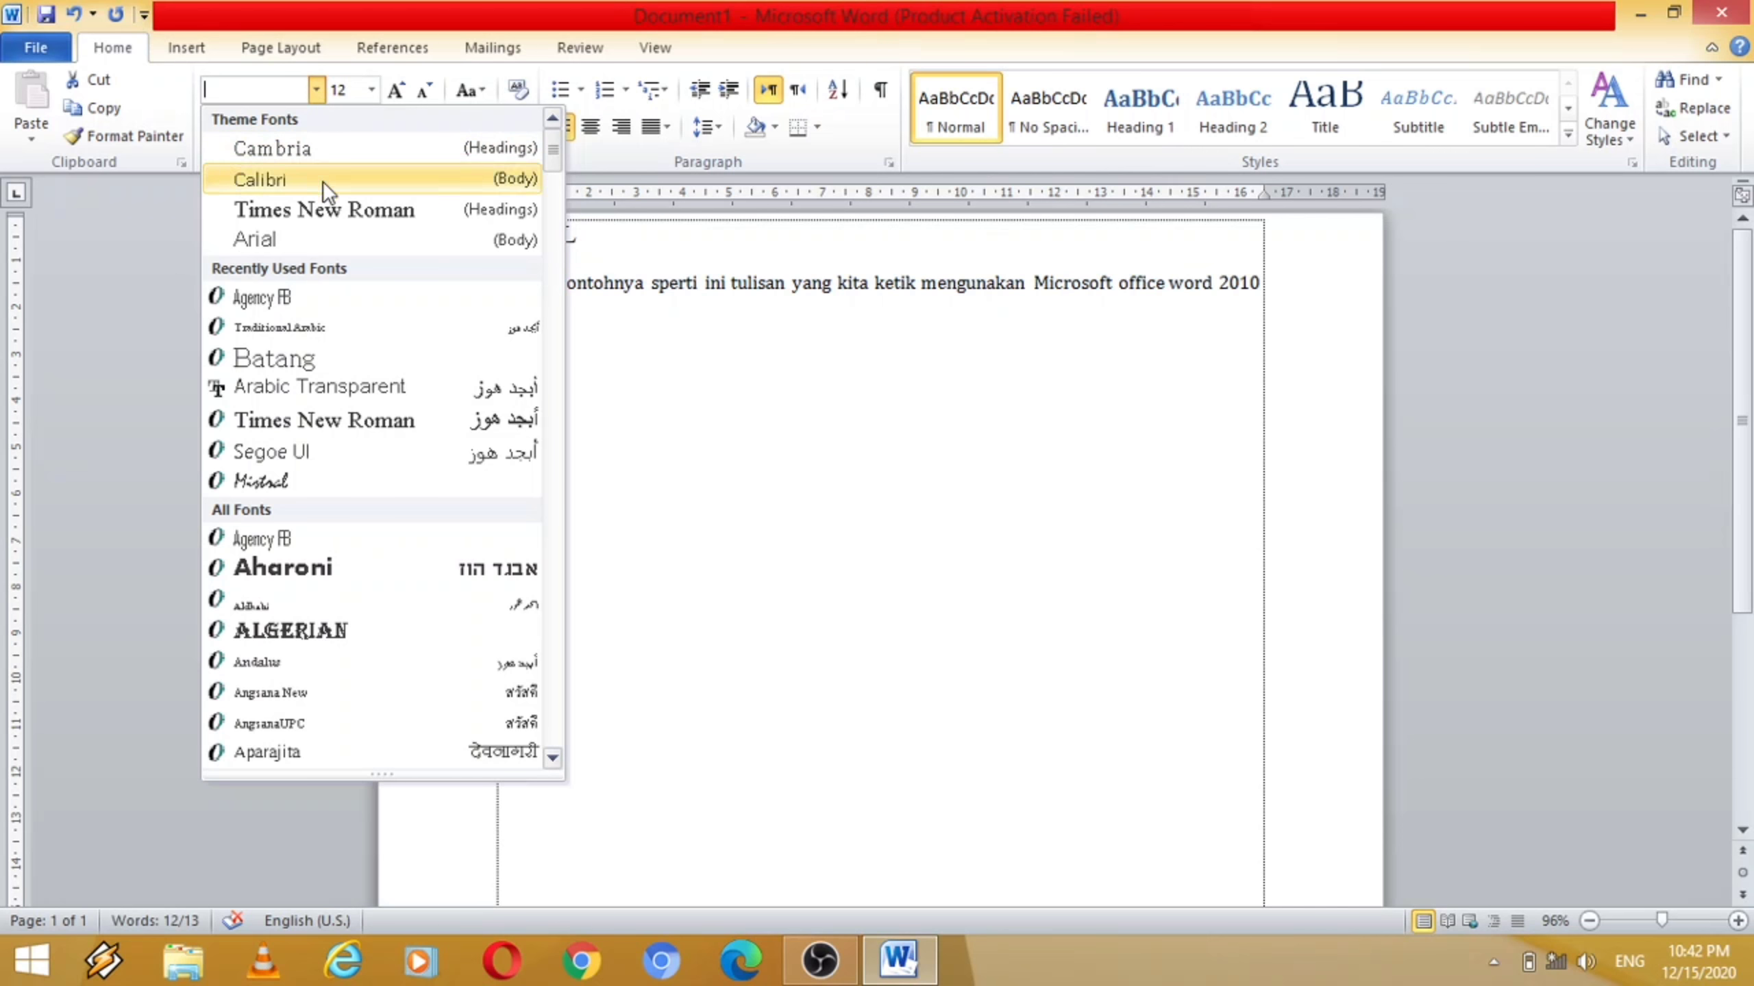
pyautogui.click(329, 207)
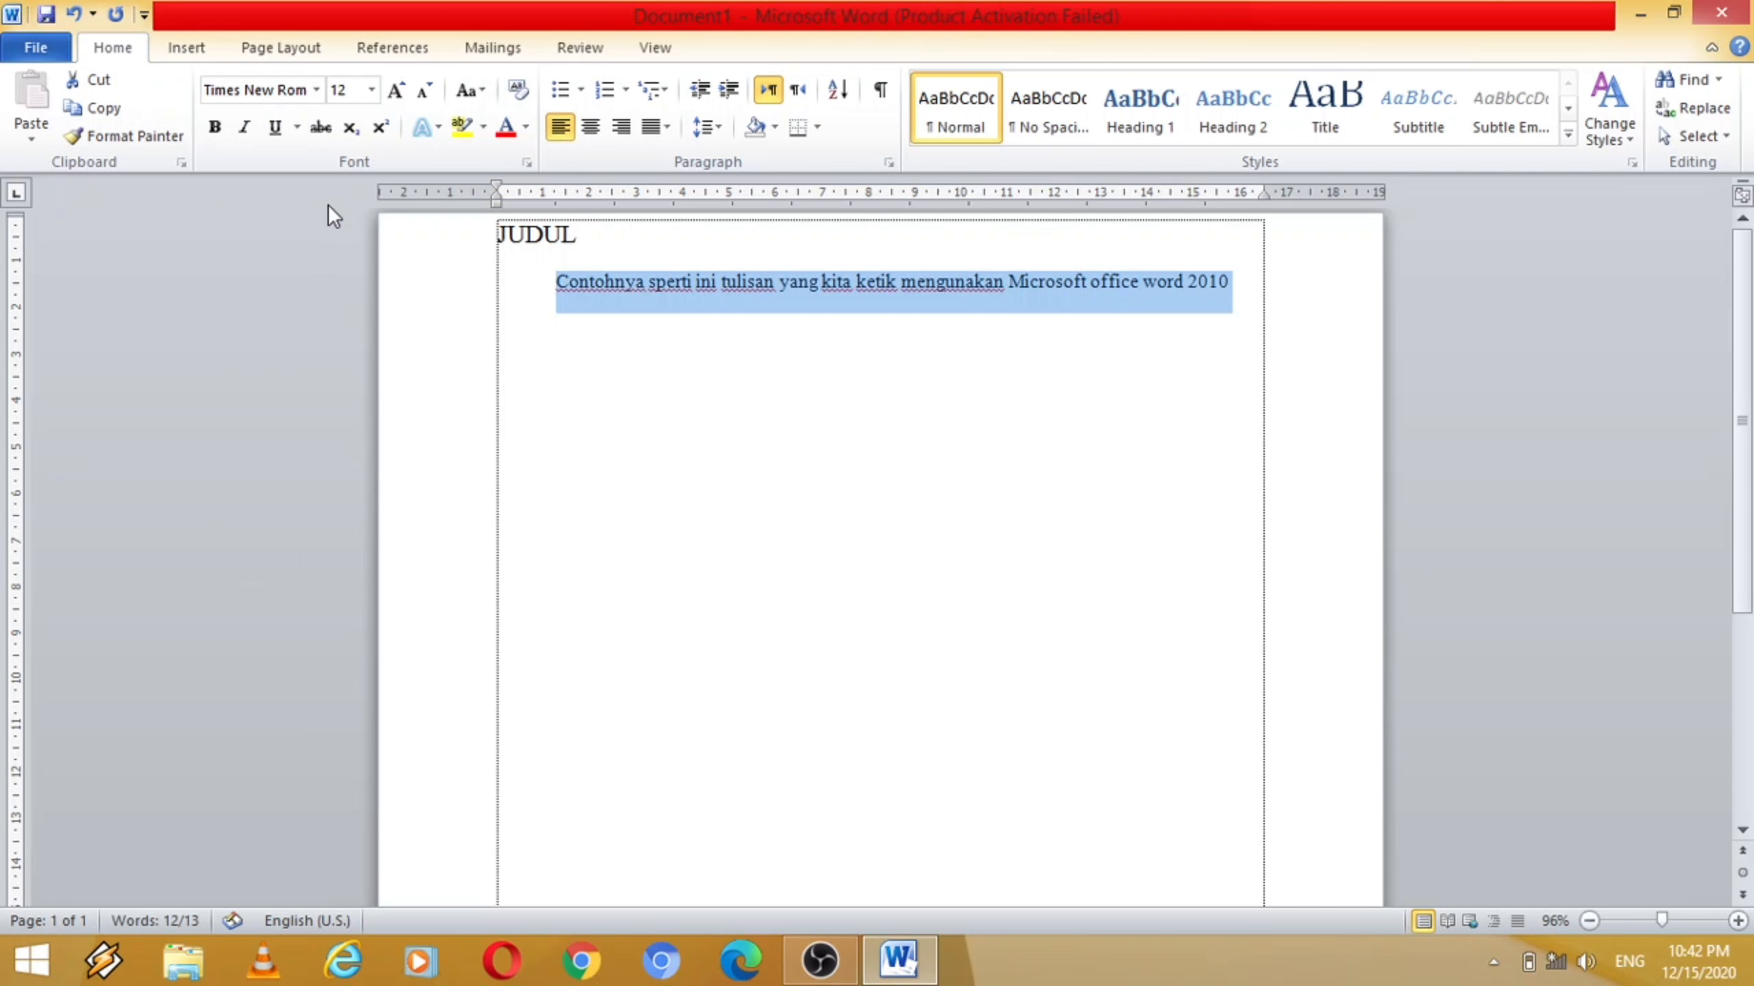
pyautogui.click(635, 308)
pyautogui.moveTo(644, 284); pyautogui.dragTo(557, 285)
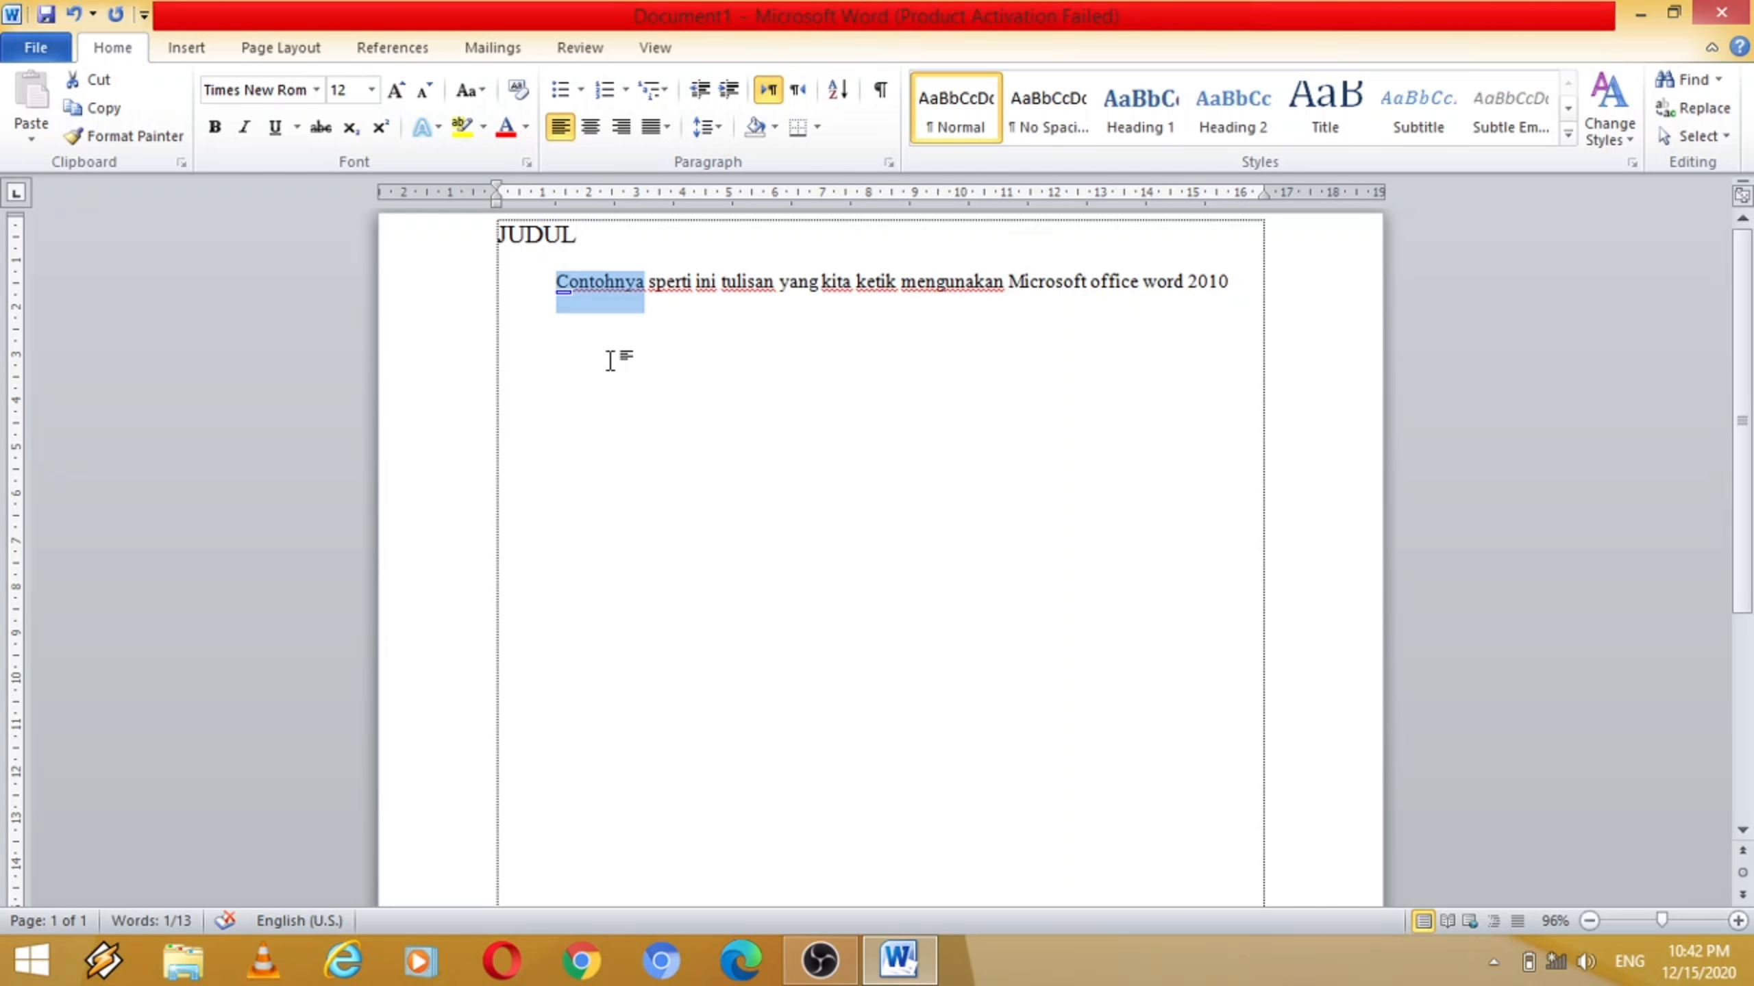
pyautogui.click(697, 344)
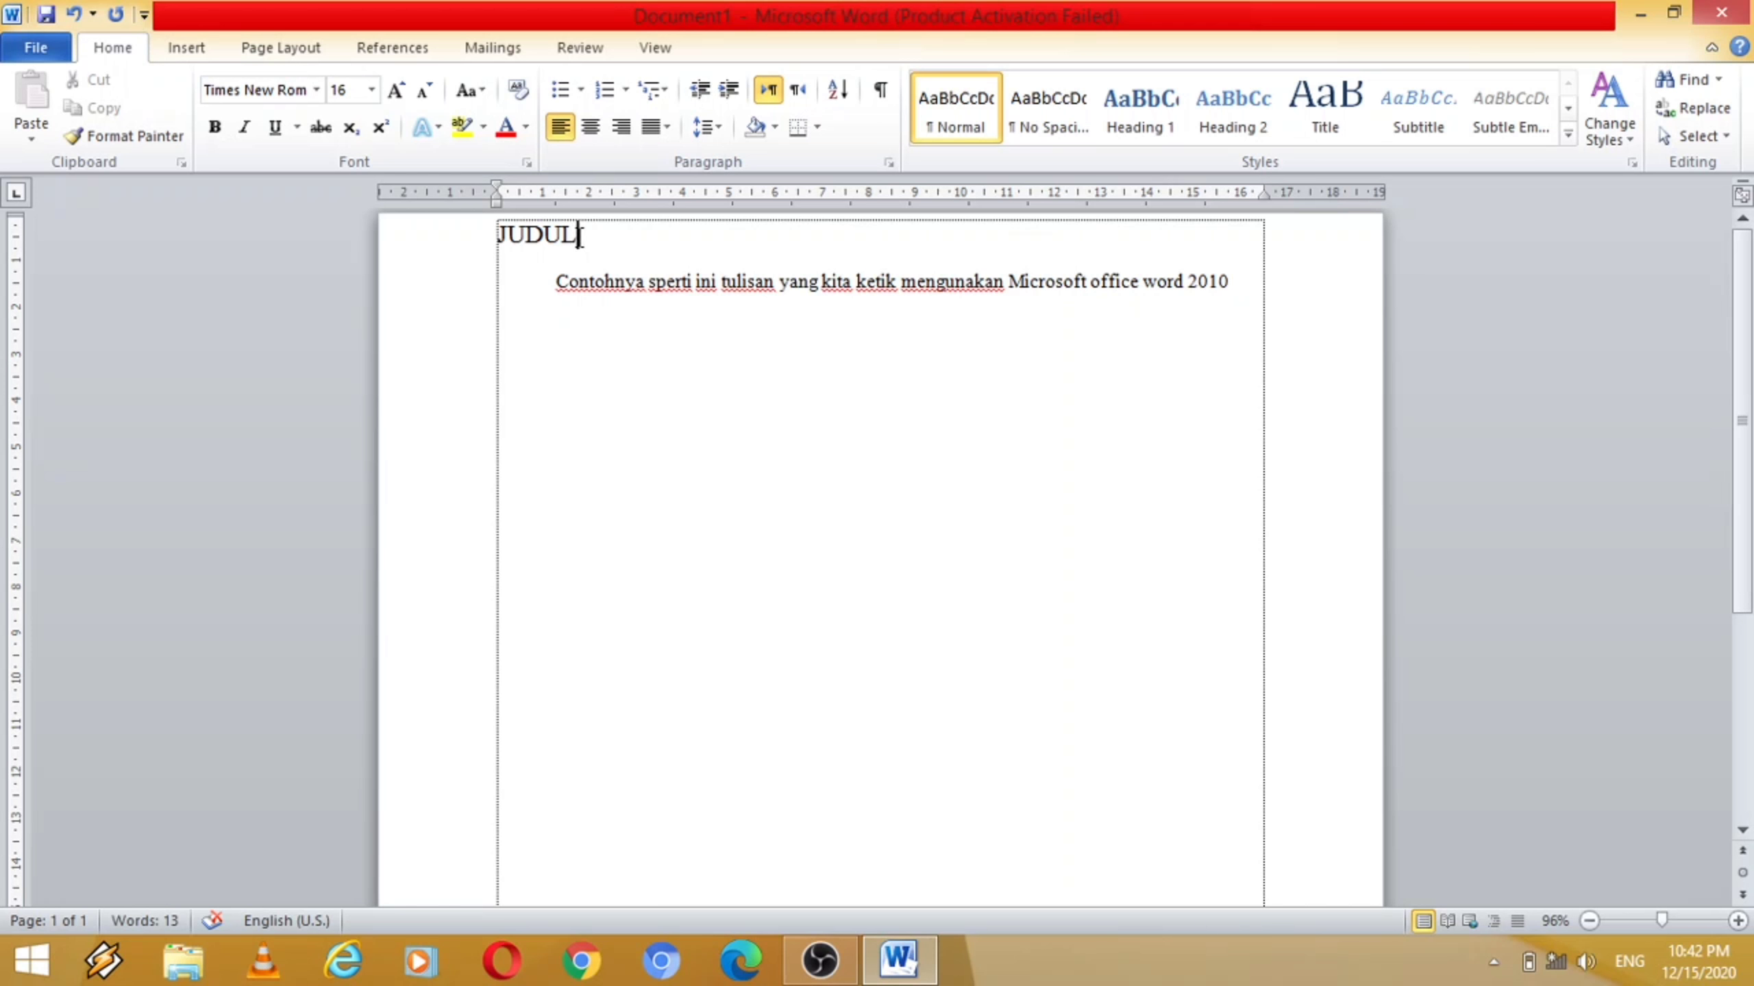
# Make the title "JUDUL" bold.
pyautogui.moveTo(579, 235); pyautogui.dragTo(496, 236)
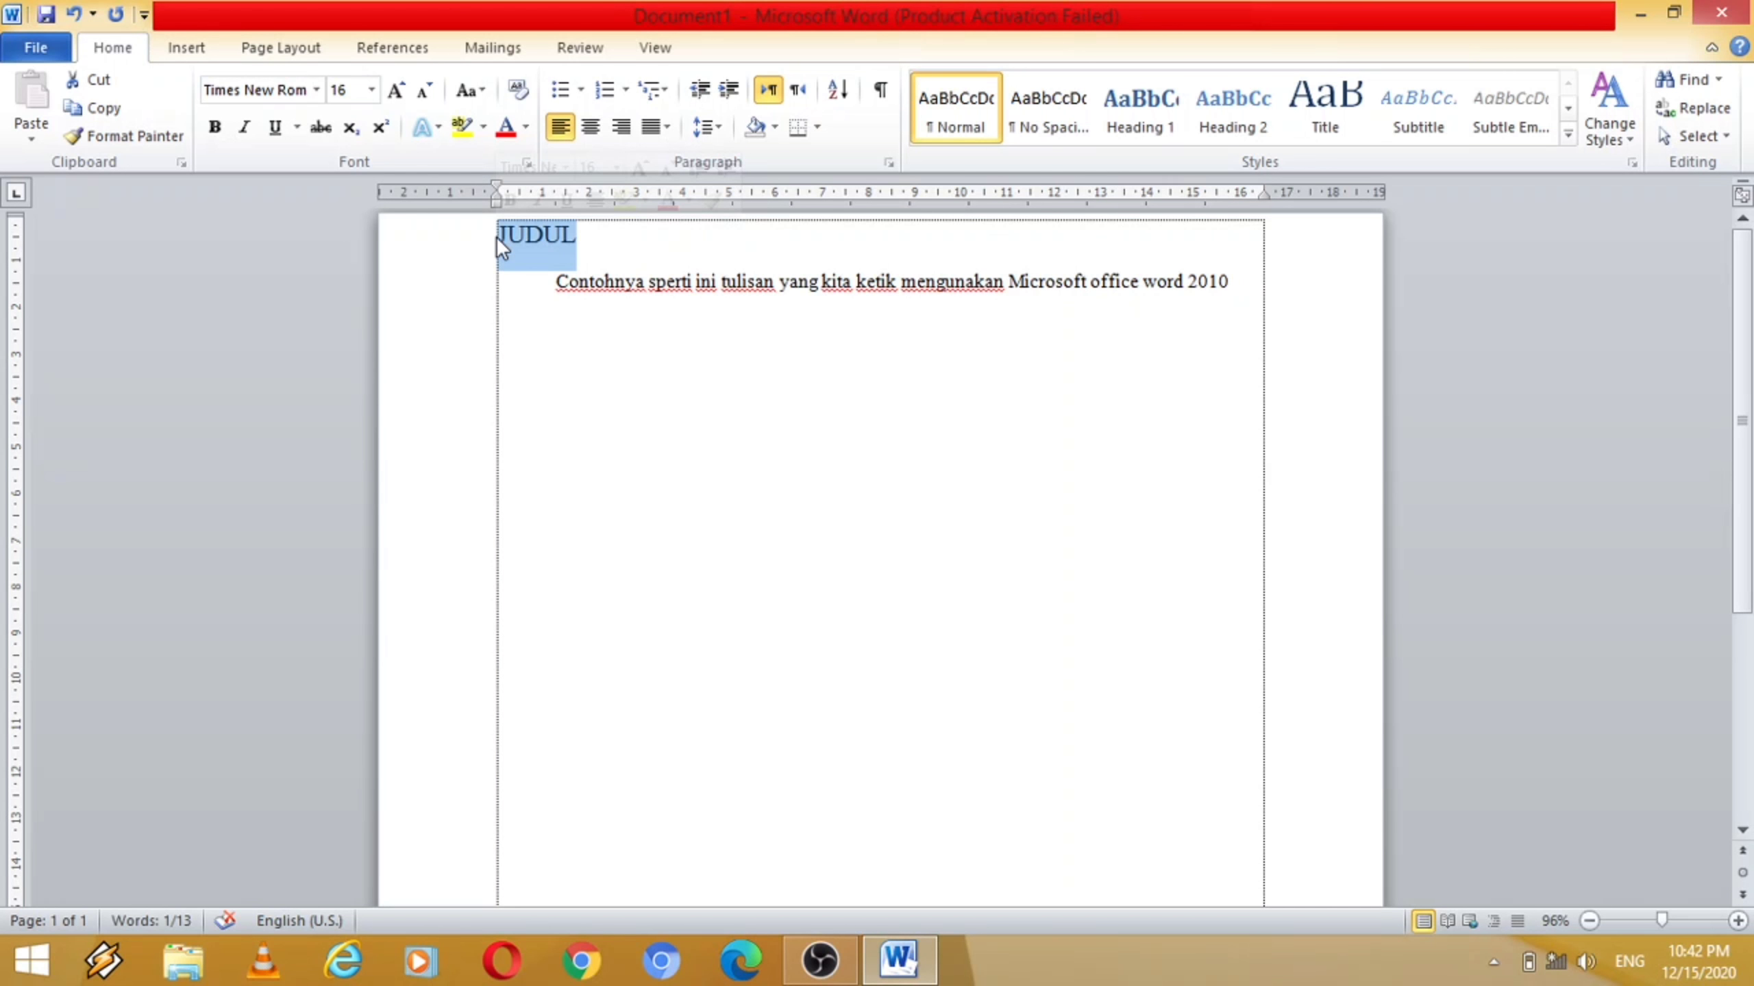
pyautogui.press('End')
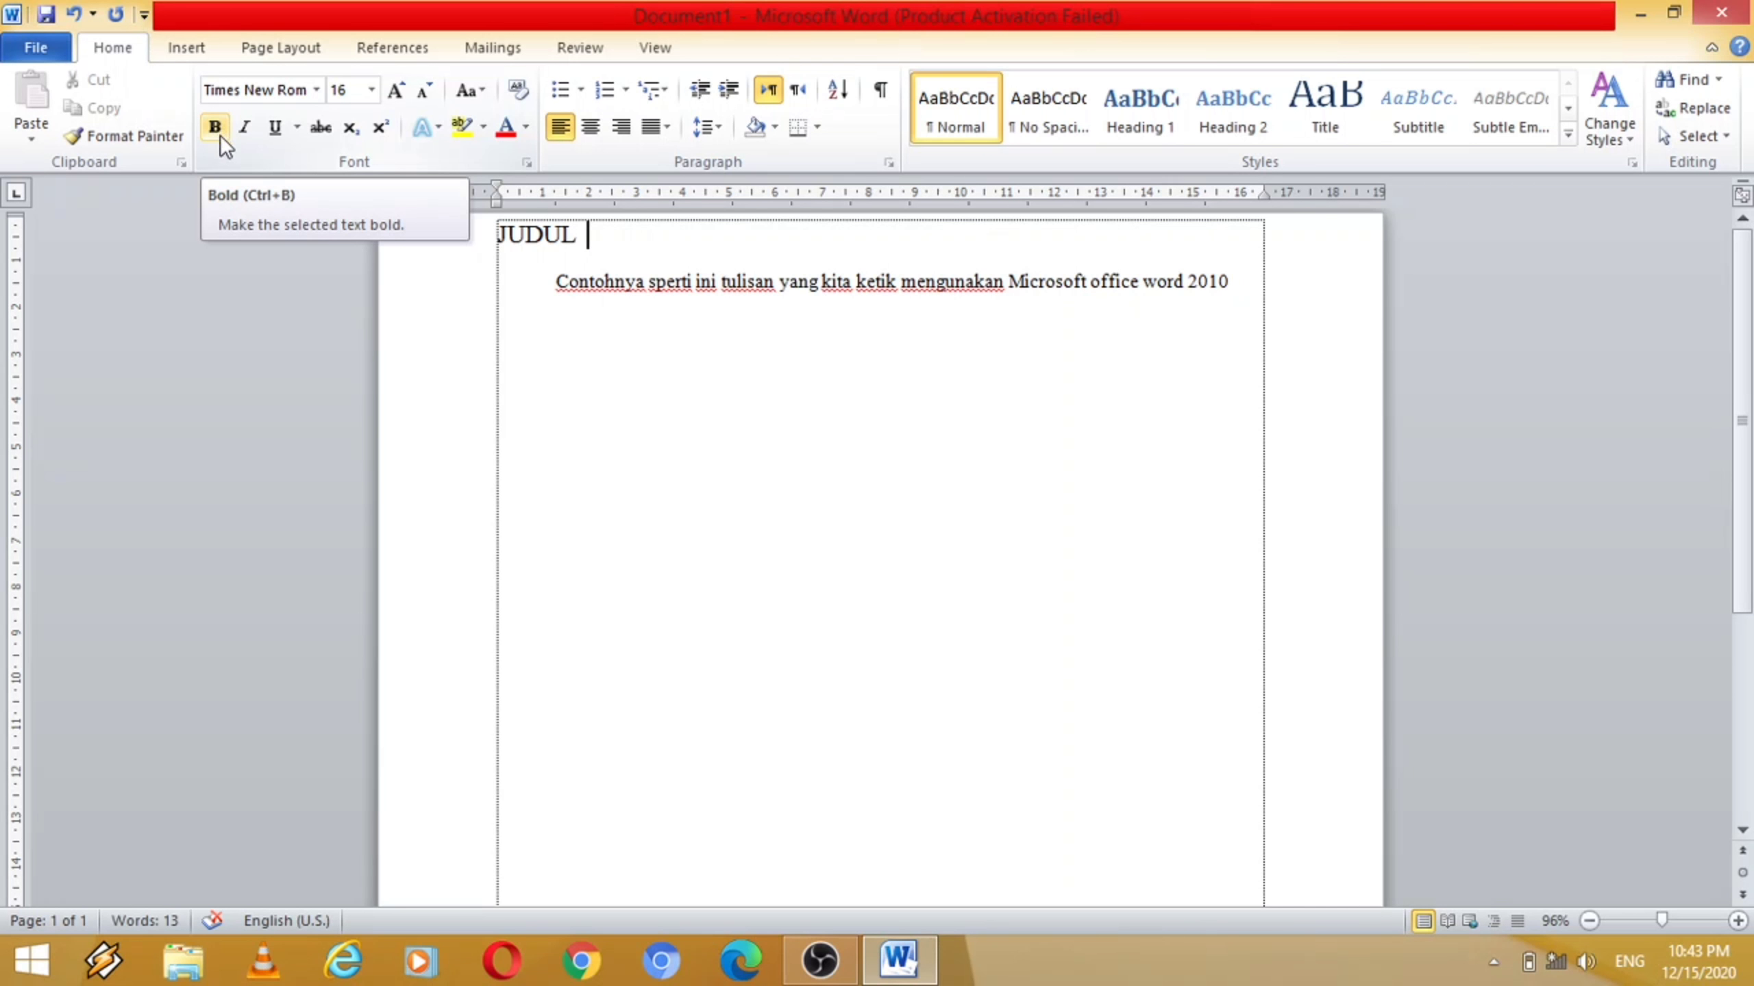
pyautogui.click(550, 253)
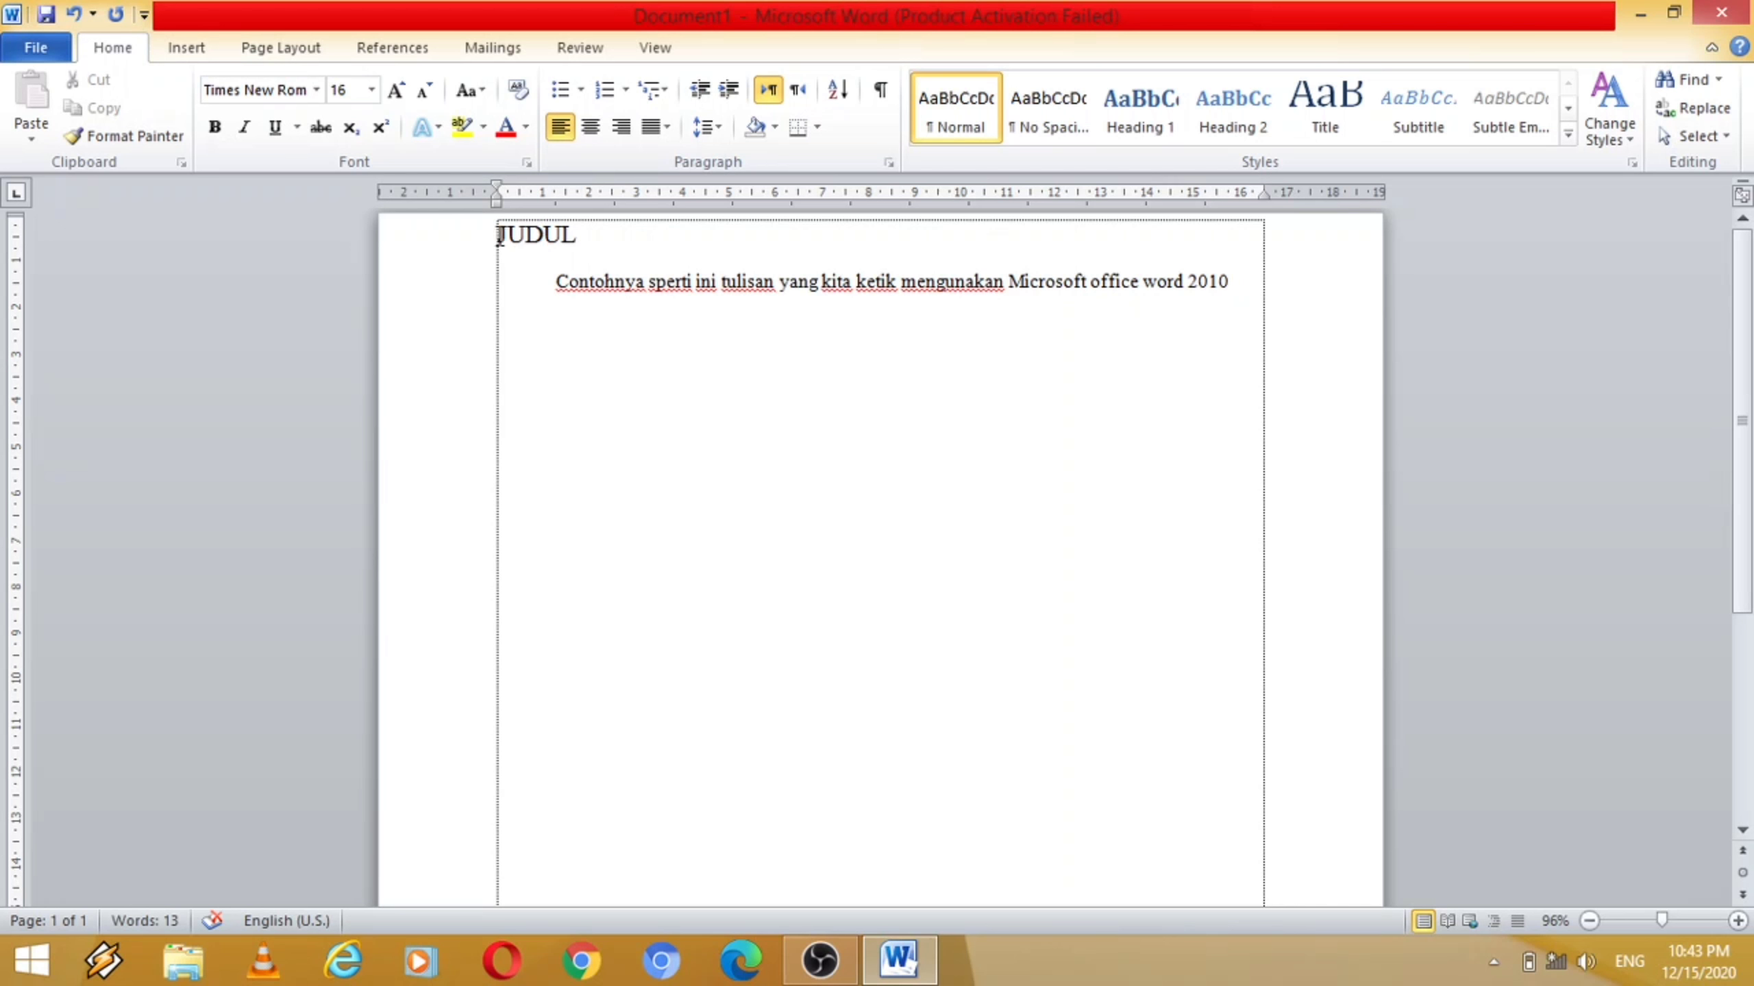
pyautogui.moveTo(499, 235); pyautogui.dragTo(575, 235)
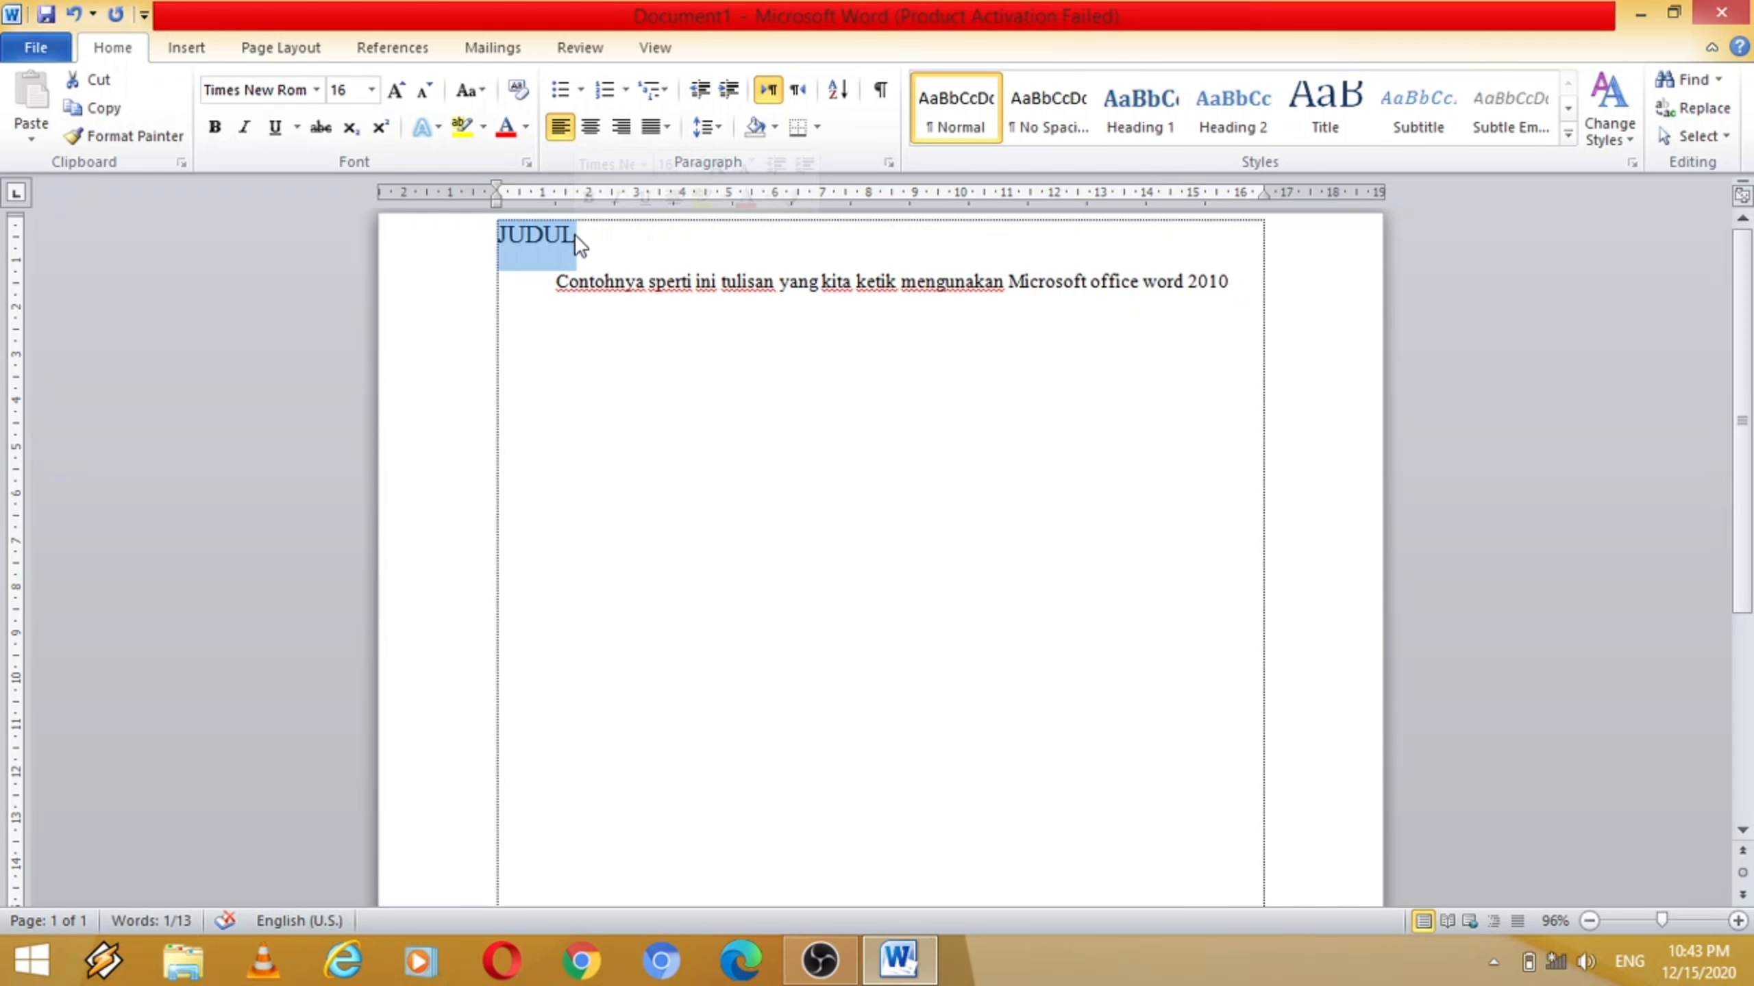
pyautogui.click(215, 128)
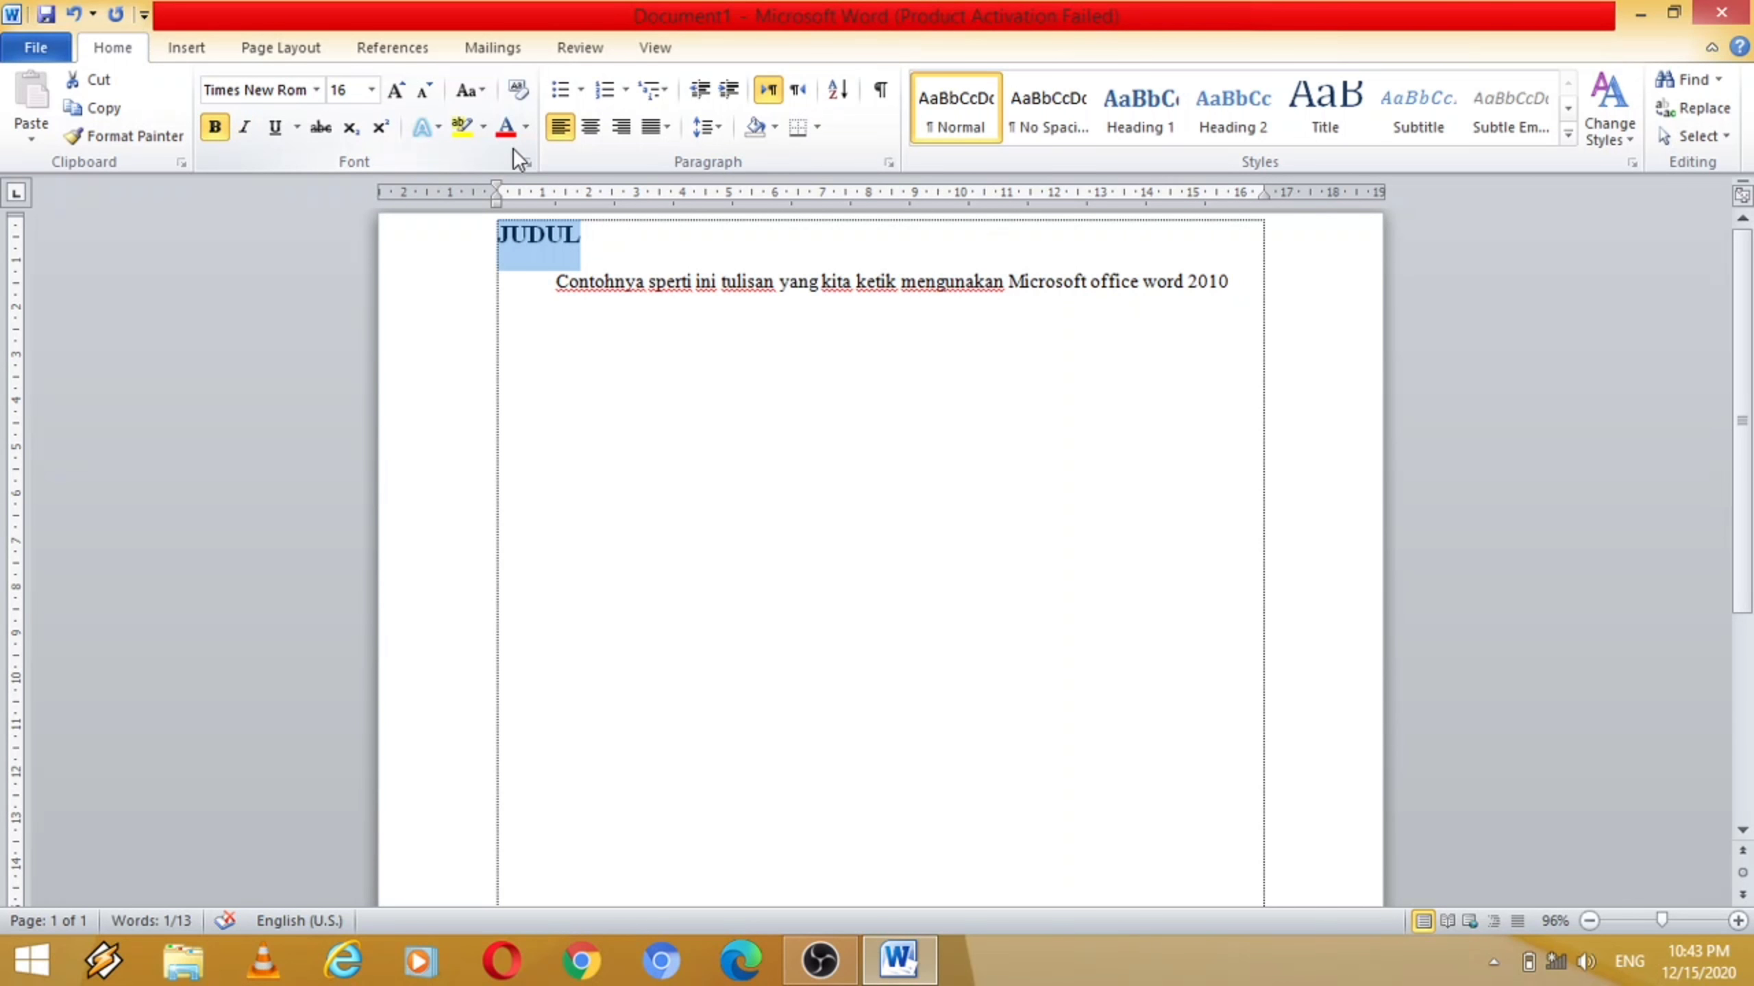
pyautogui.click(617, 236)
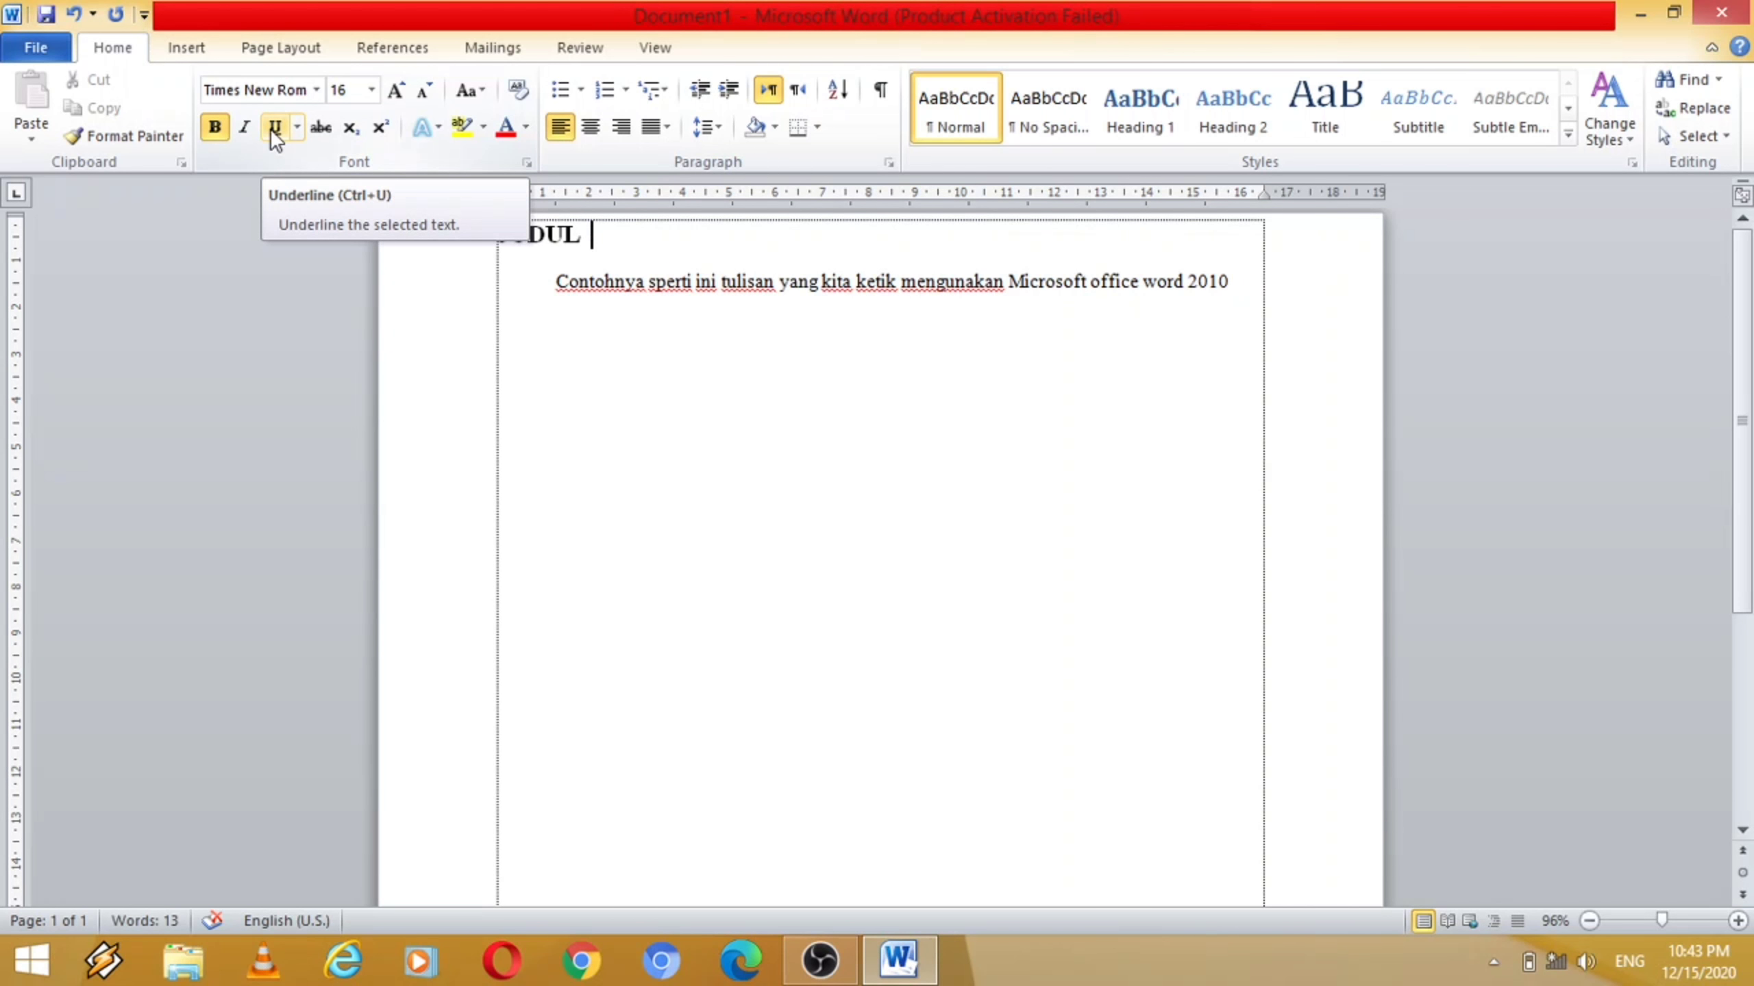
# Italicize the words "Microsoft office word" in the paragraph.
pyautogui.click(1246, 277)
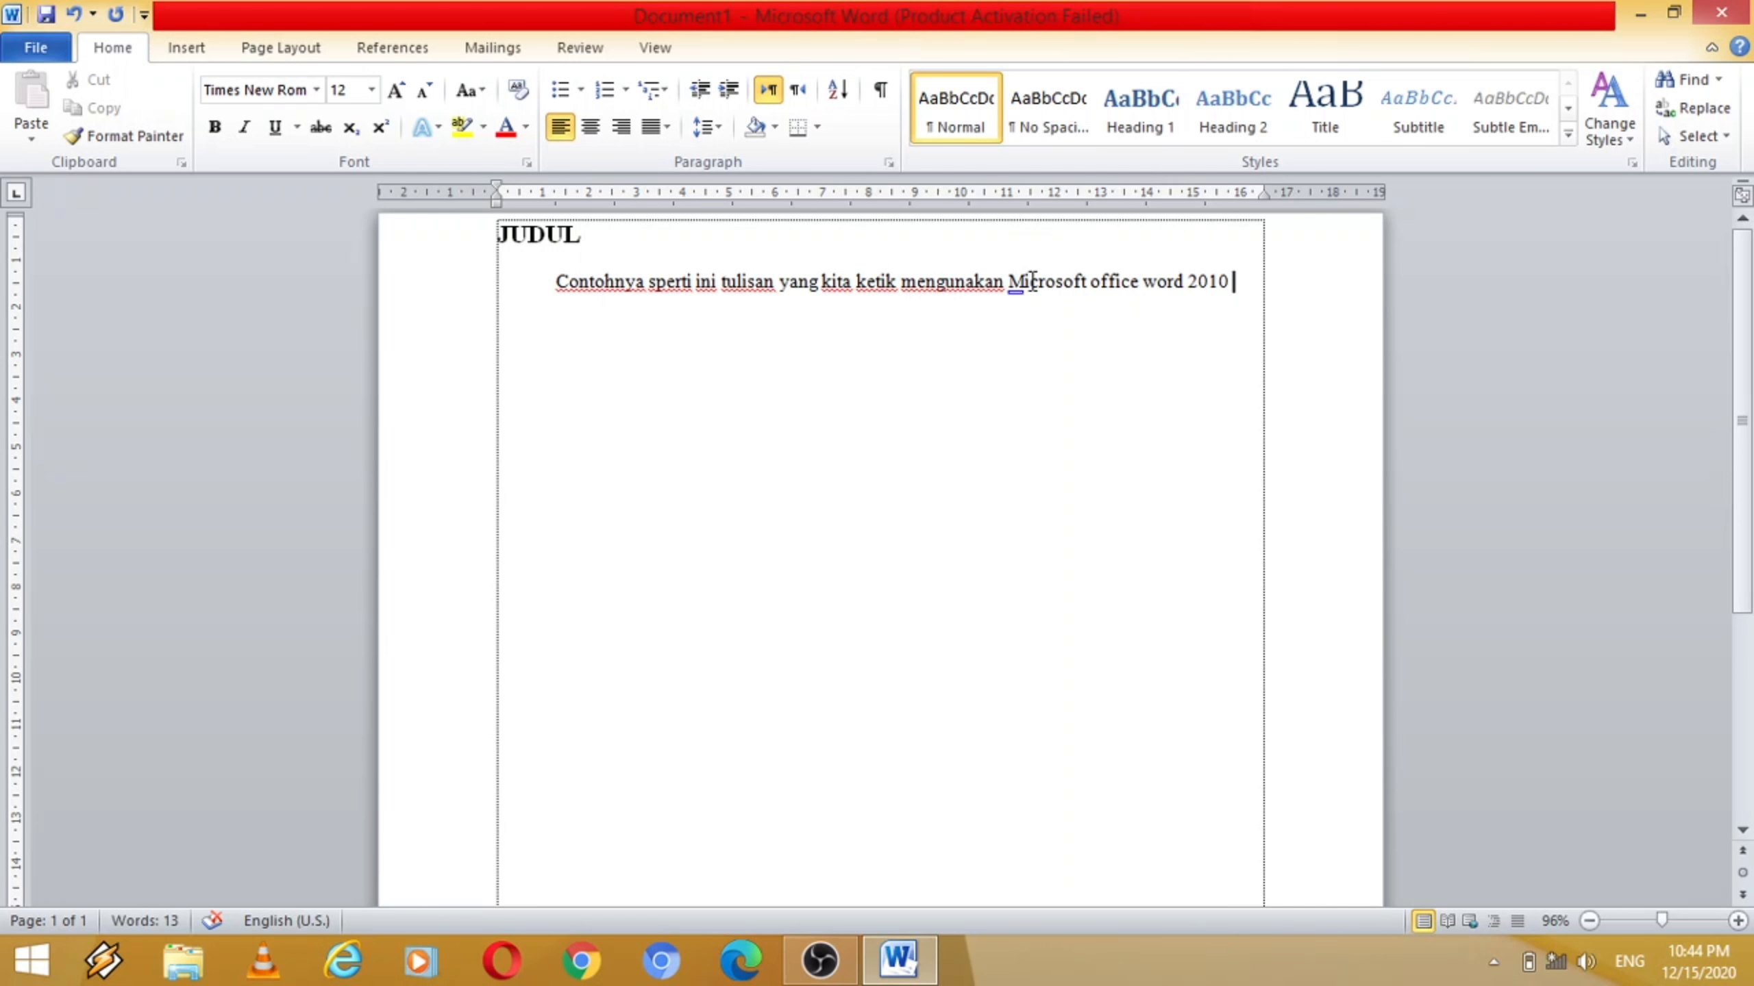
pyautogui.moveTo(1006, 282); pyautogui.dragTo(1105, 284)
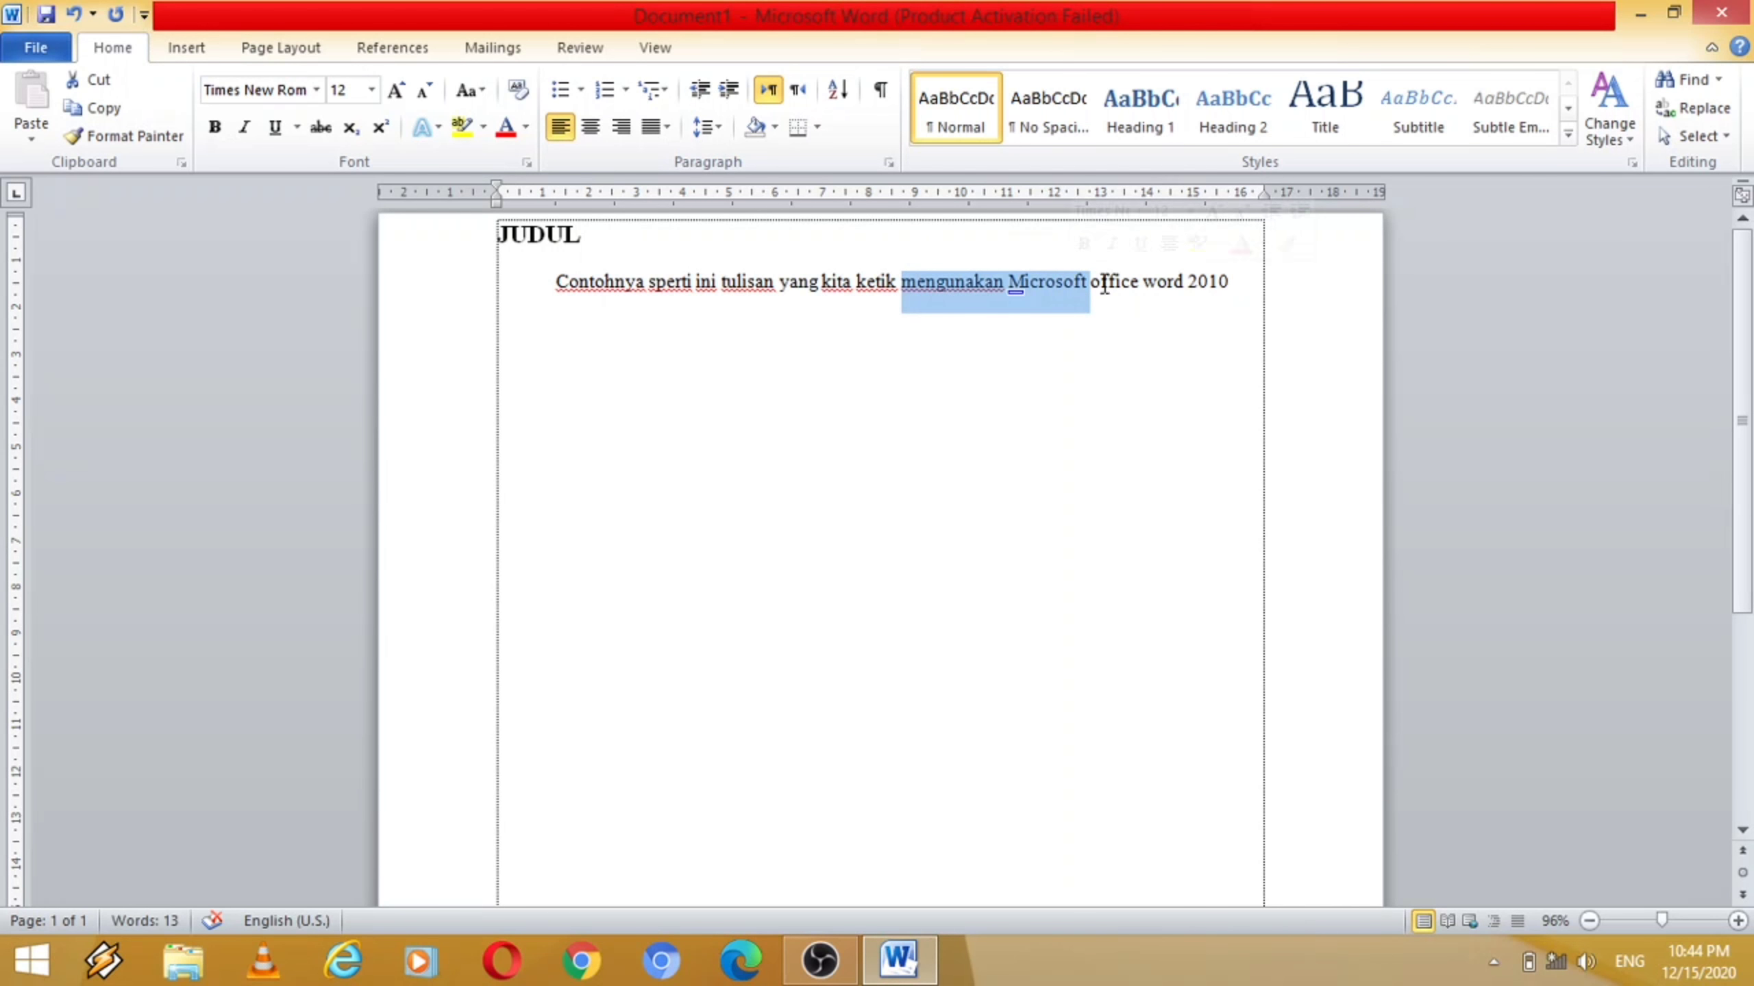
pyautogui.click(1140, 283)
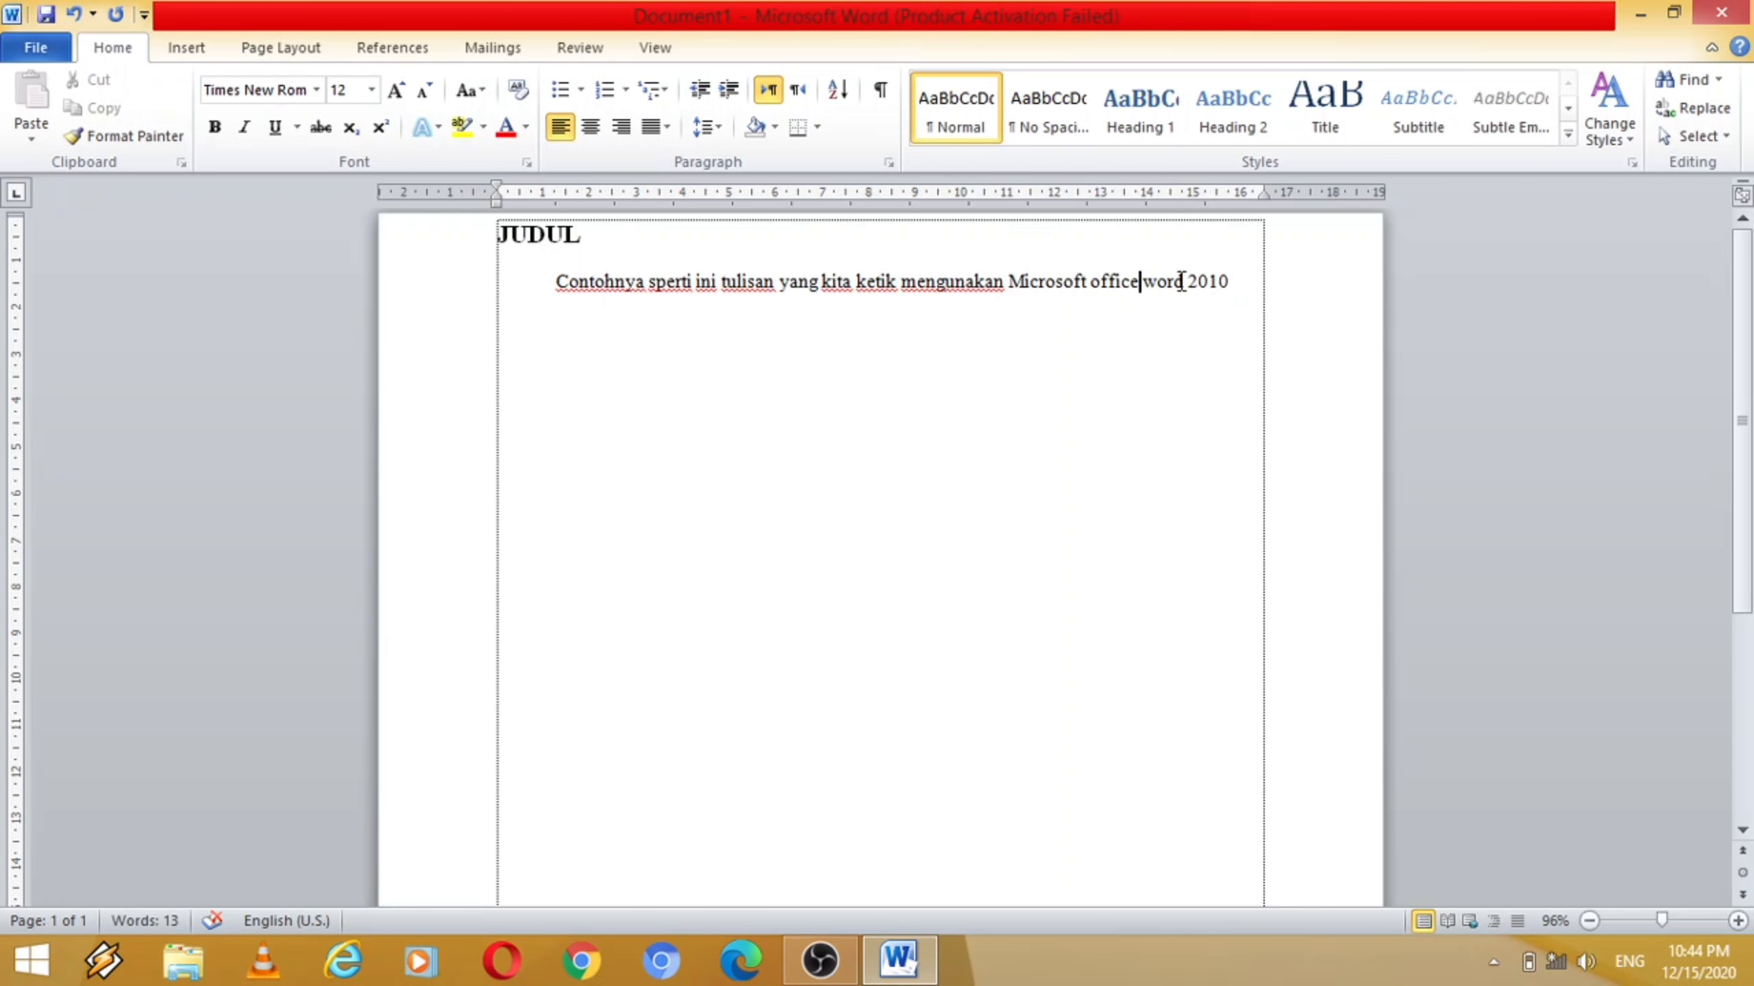
pyautogui.moveTo(1181, 283); pyautogui.dragTo(1054, 315)
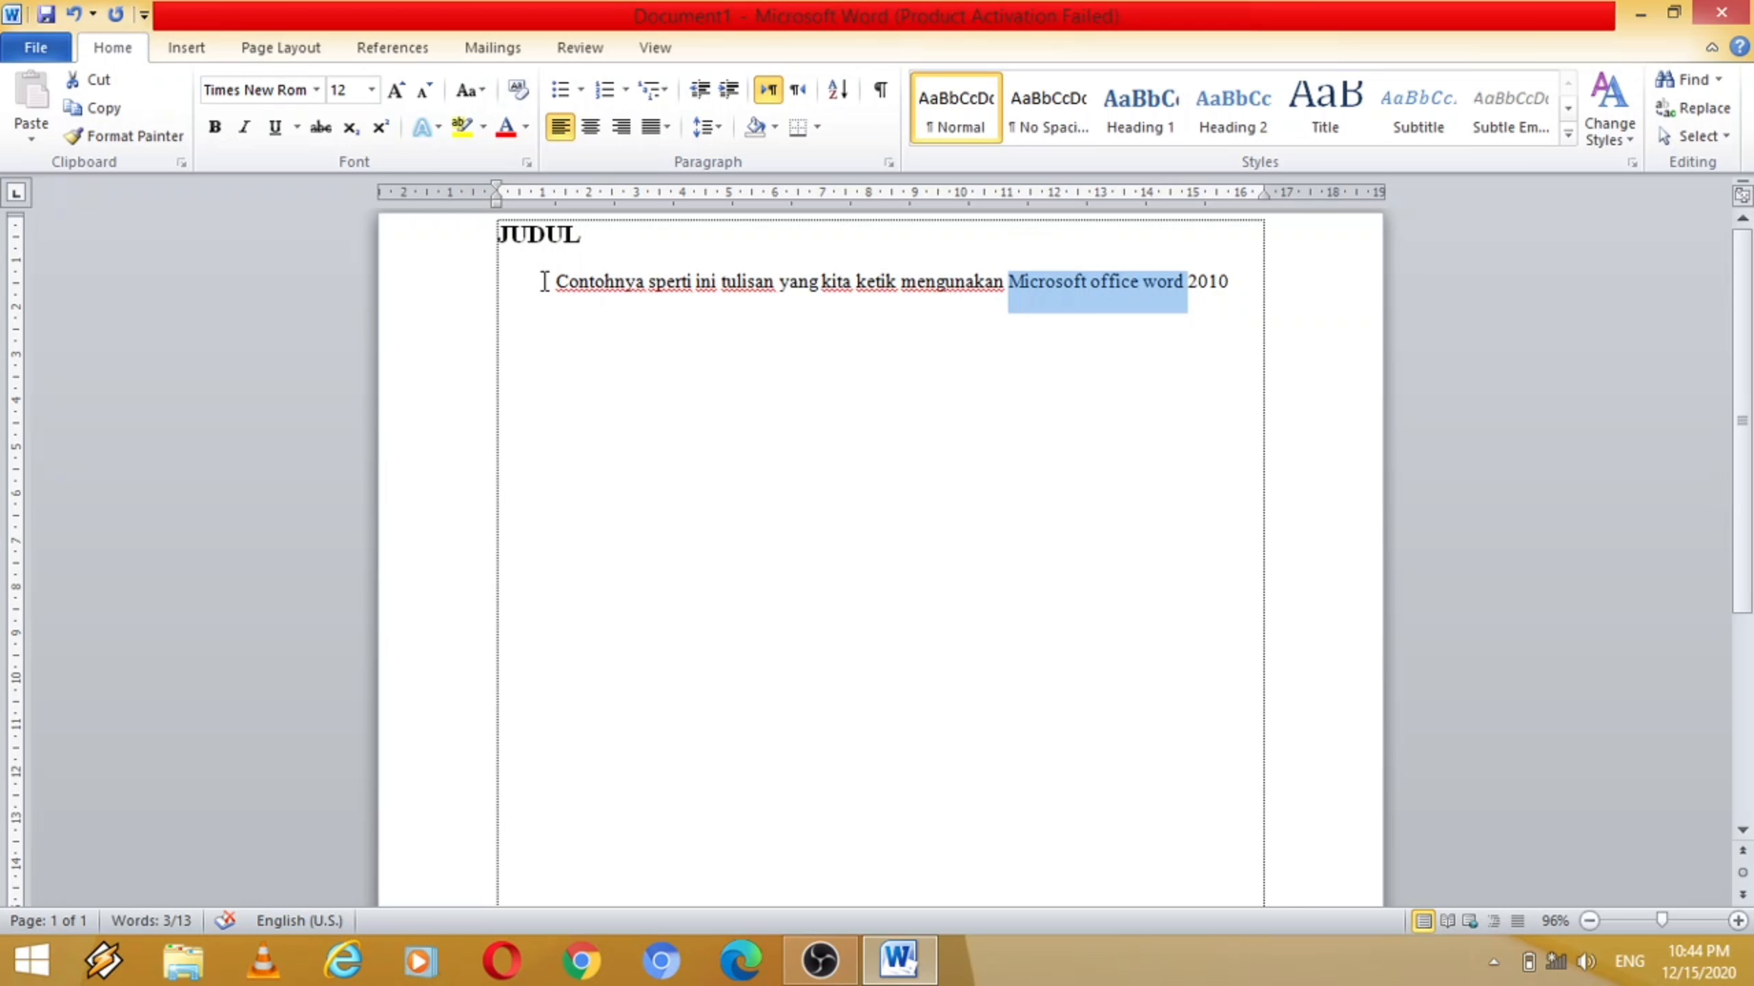
pyautogui.click(244, 125)
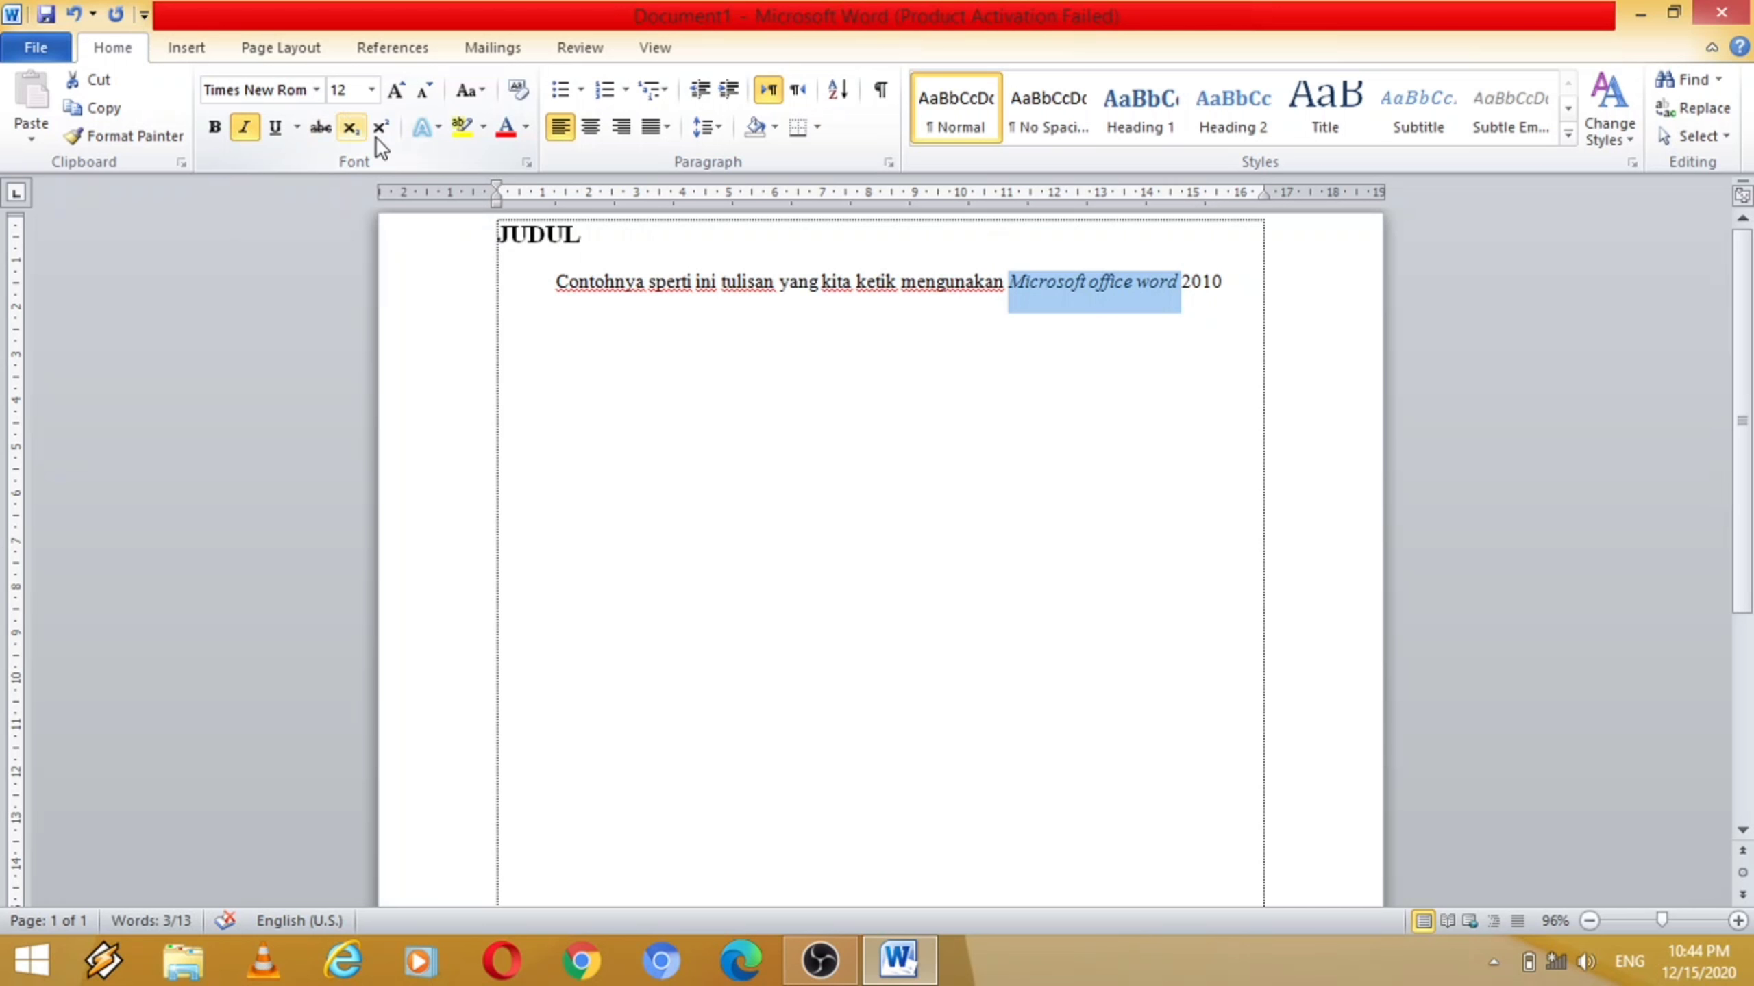
pyautogui.click(1173, 312)
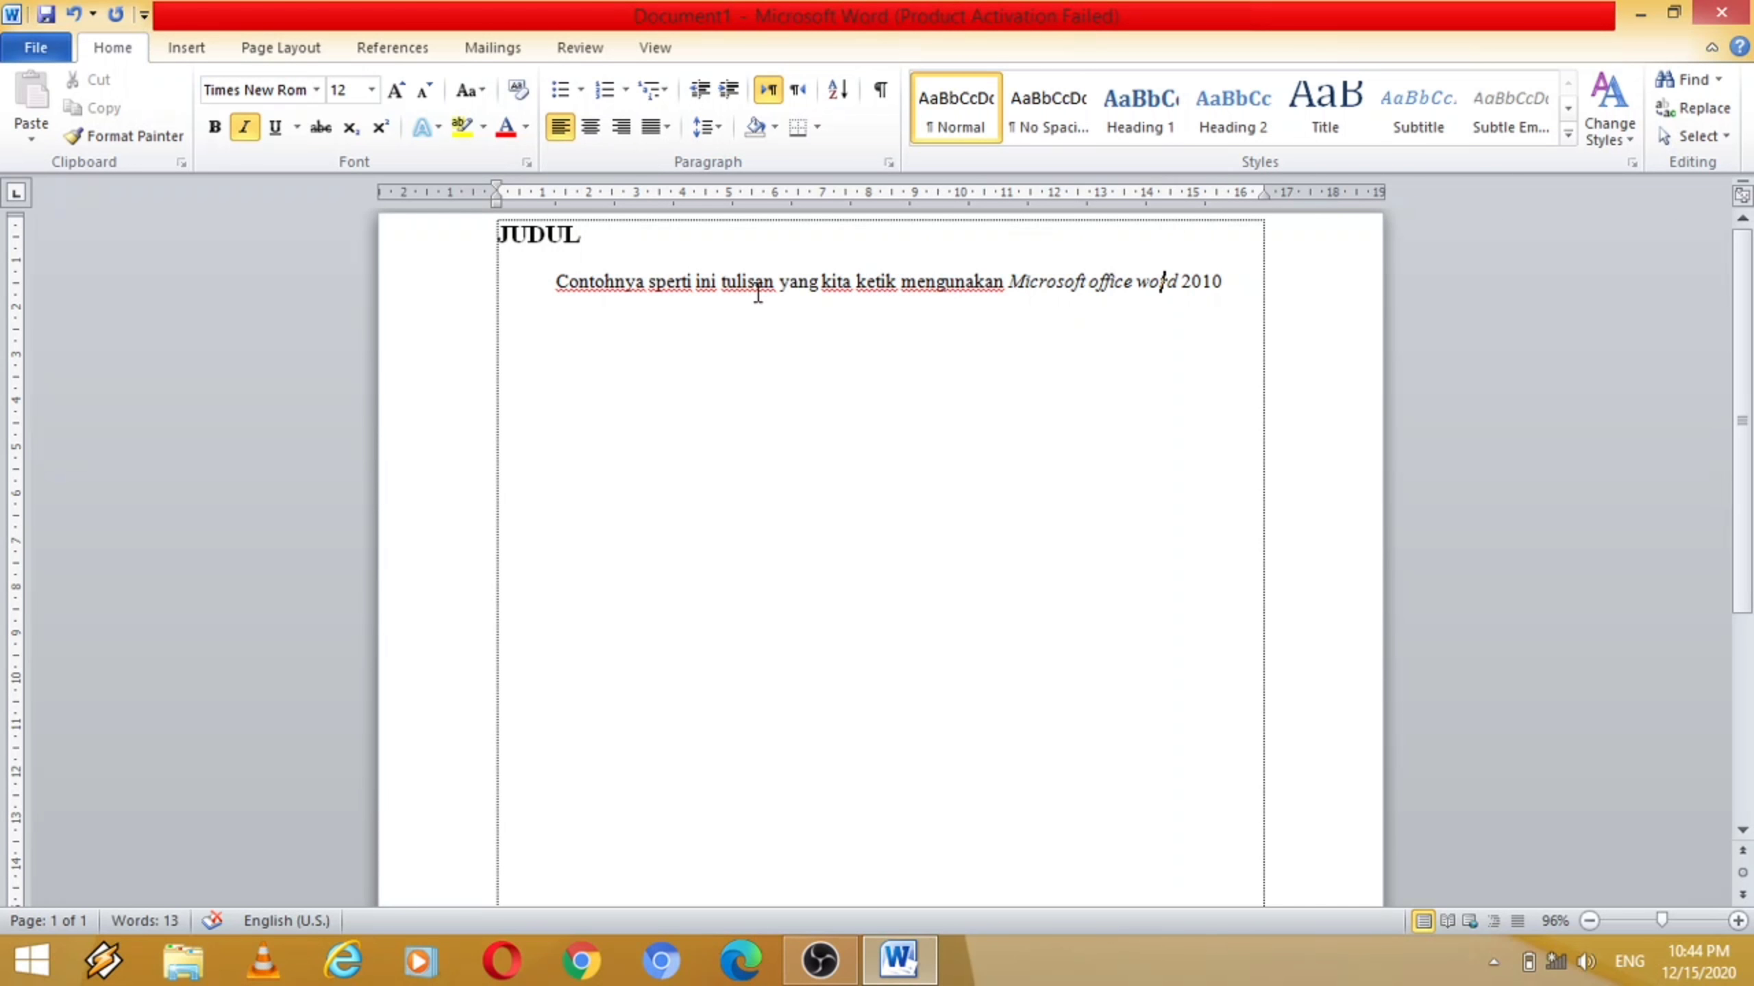
# Underline the word "mengunakan" in the paragraph.
pyautogui.click(902, 282)
pyautogui.moveTo(903, 283); pyautogui.dragTo(1007, 302)
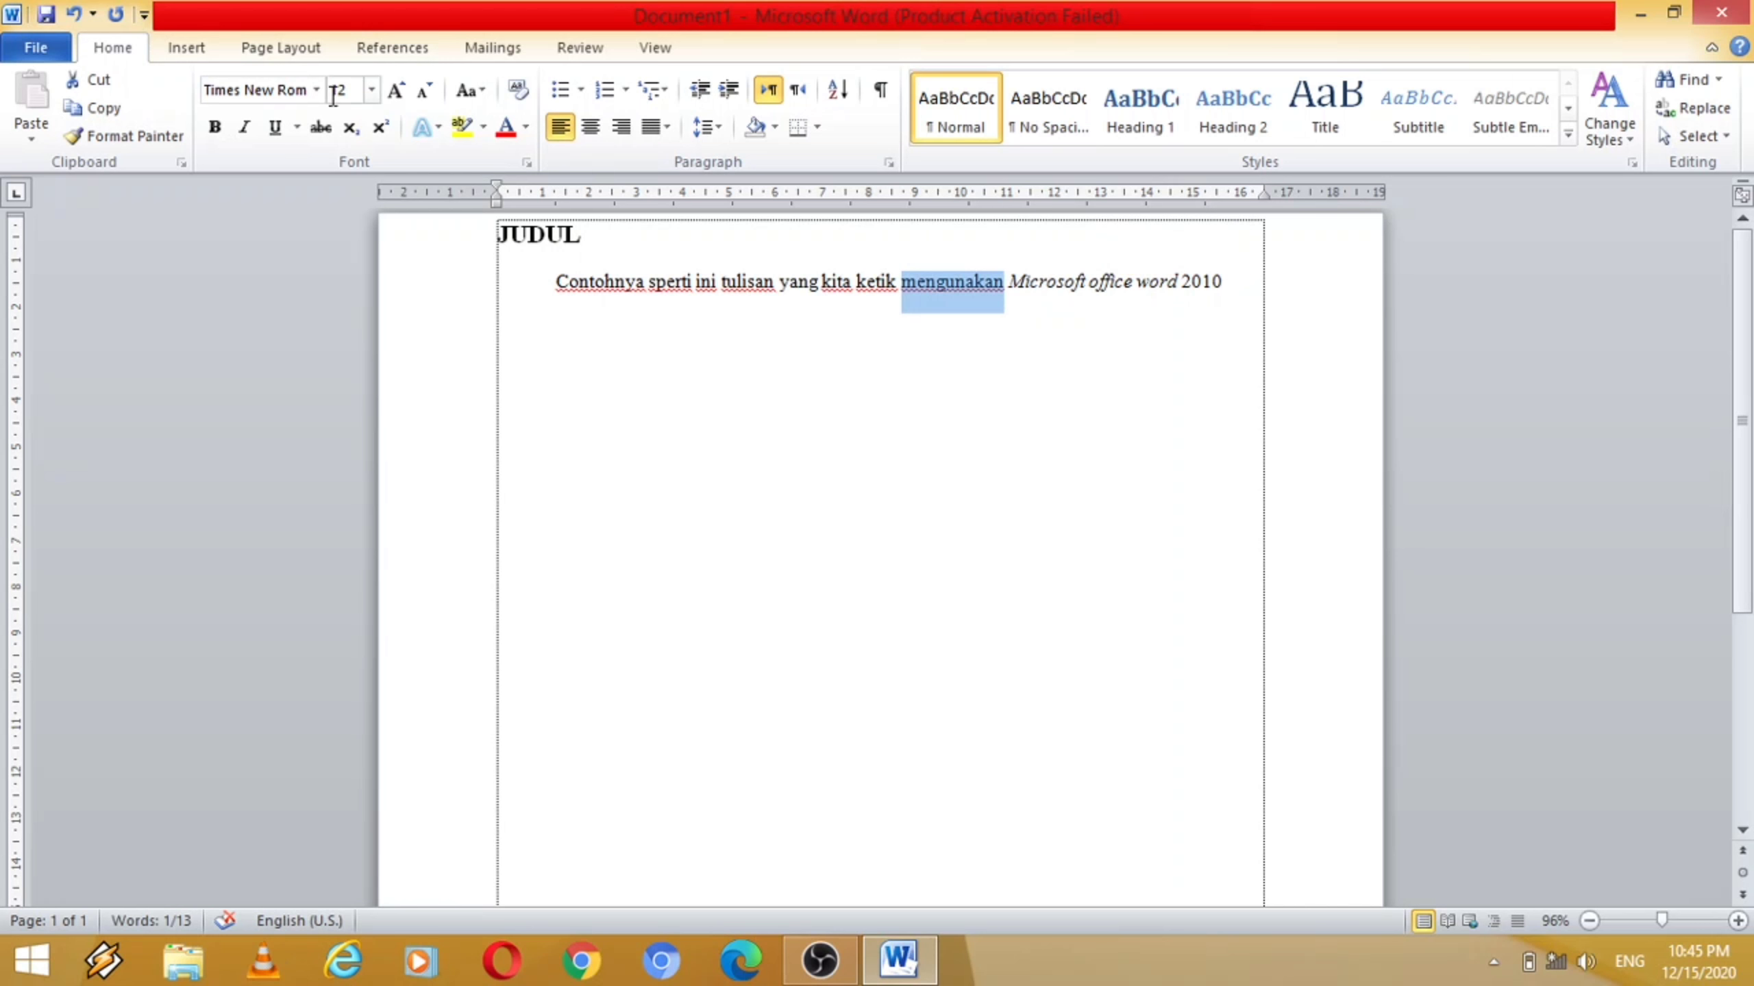
pyautogui.click(274, 125)
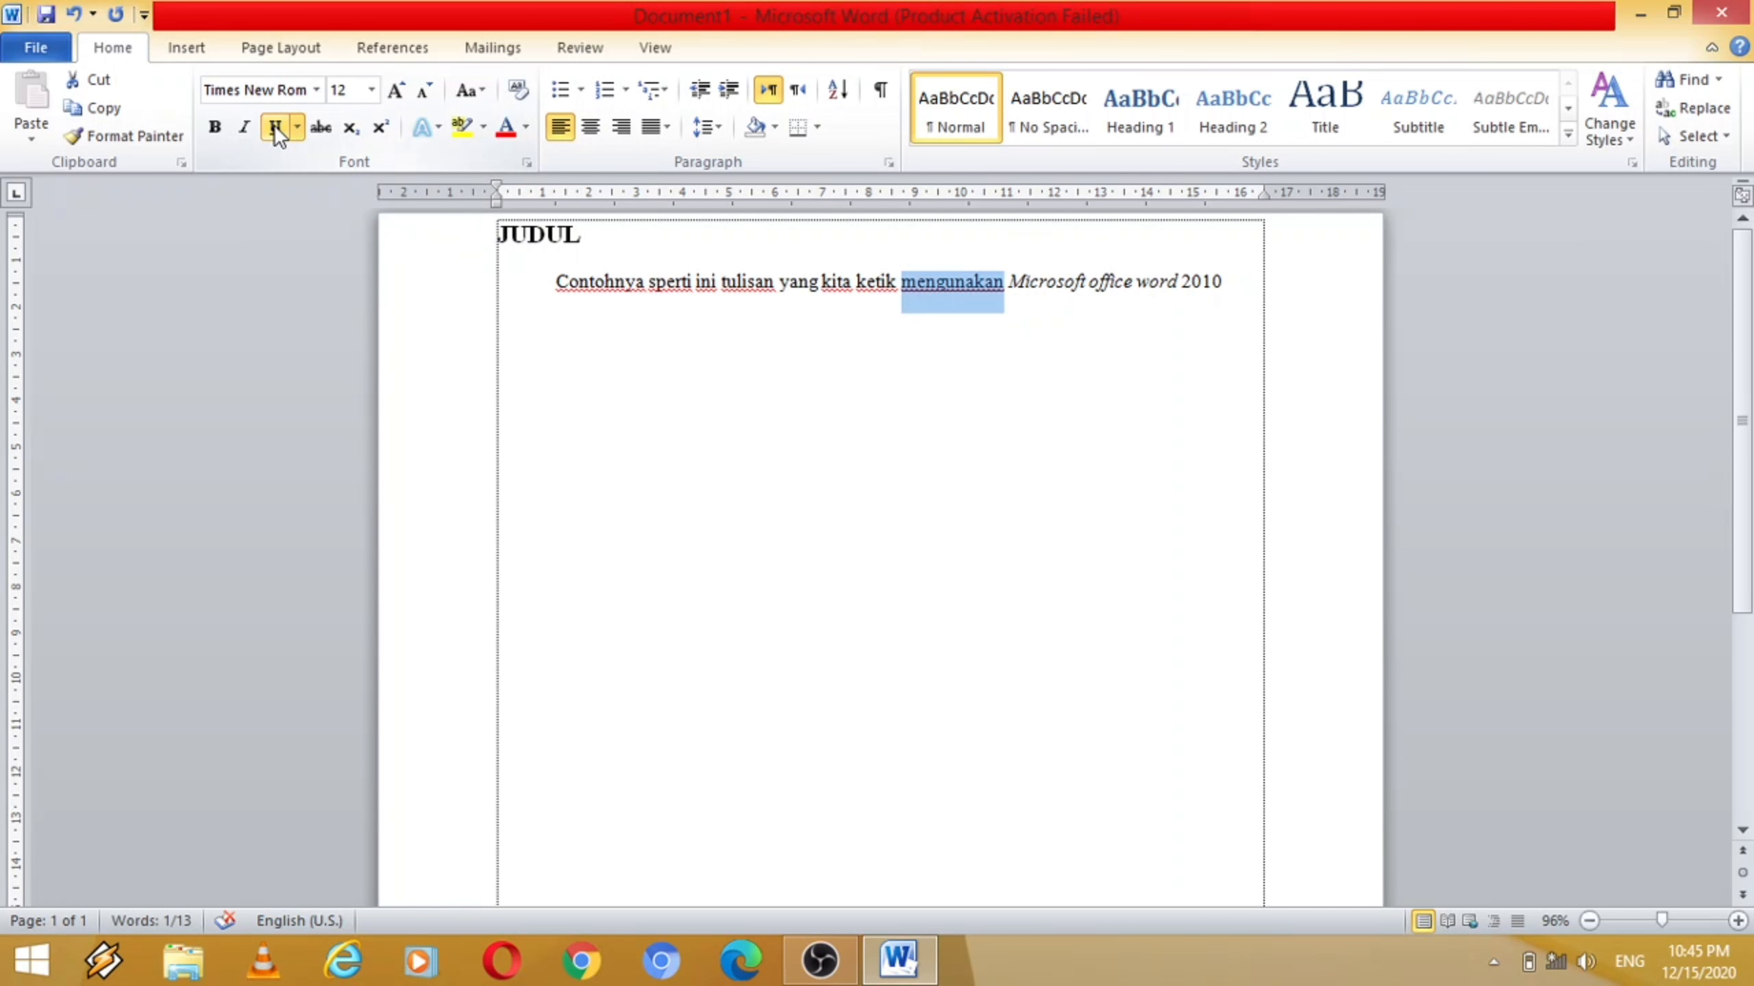
pyautogui.click(652, 354)
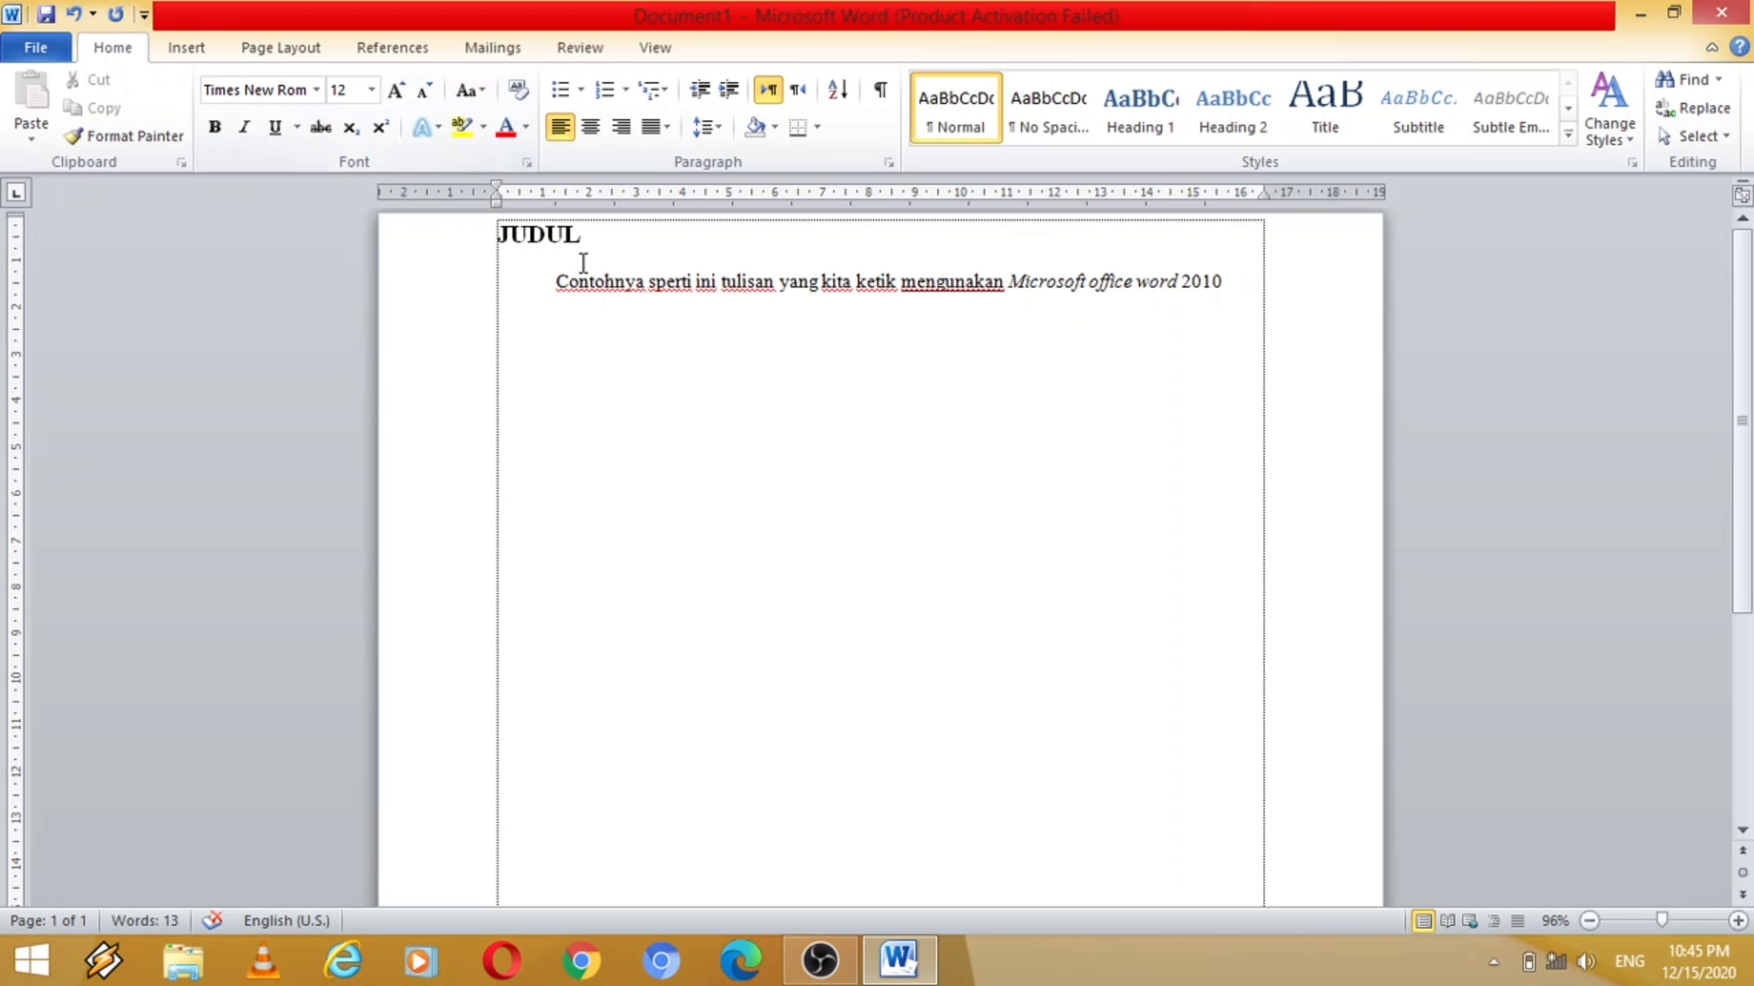
pyautogui.click(1232, 296)
pyautogui.click(575, 302)
pyautogui.click(630, 294)
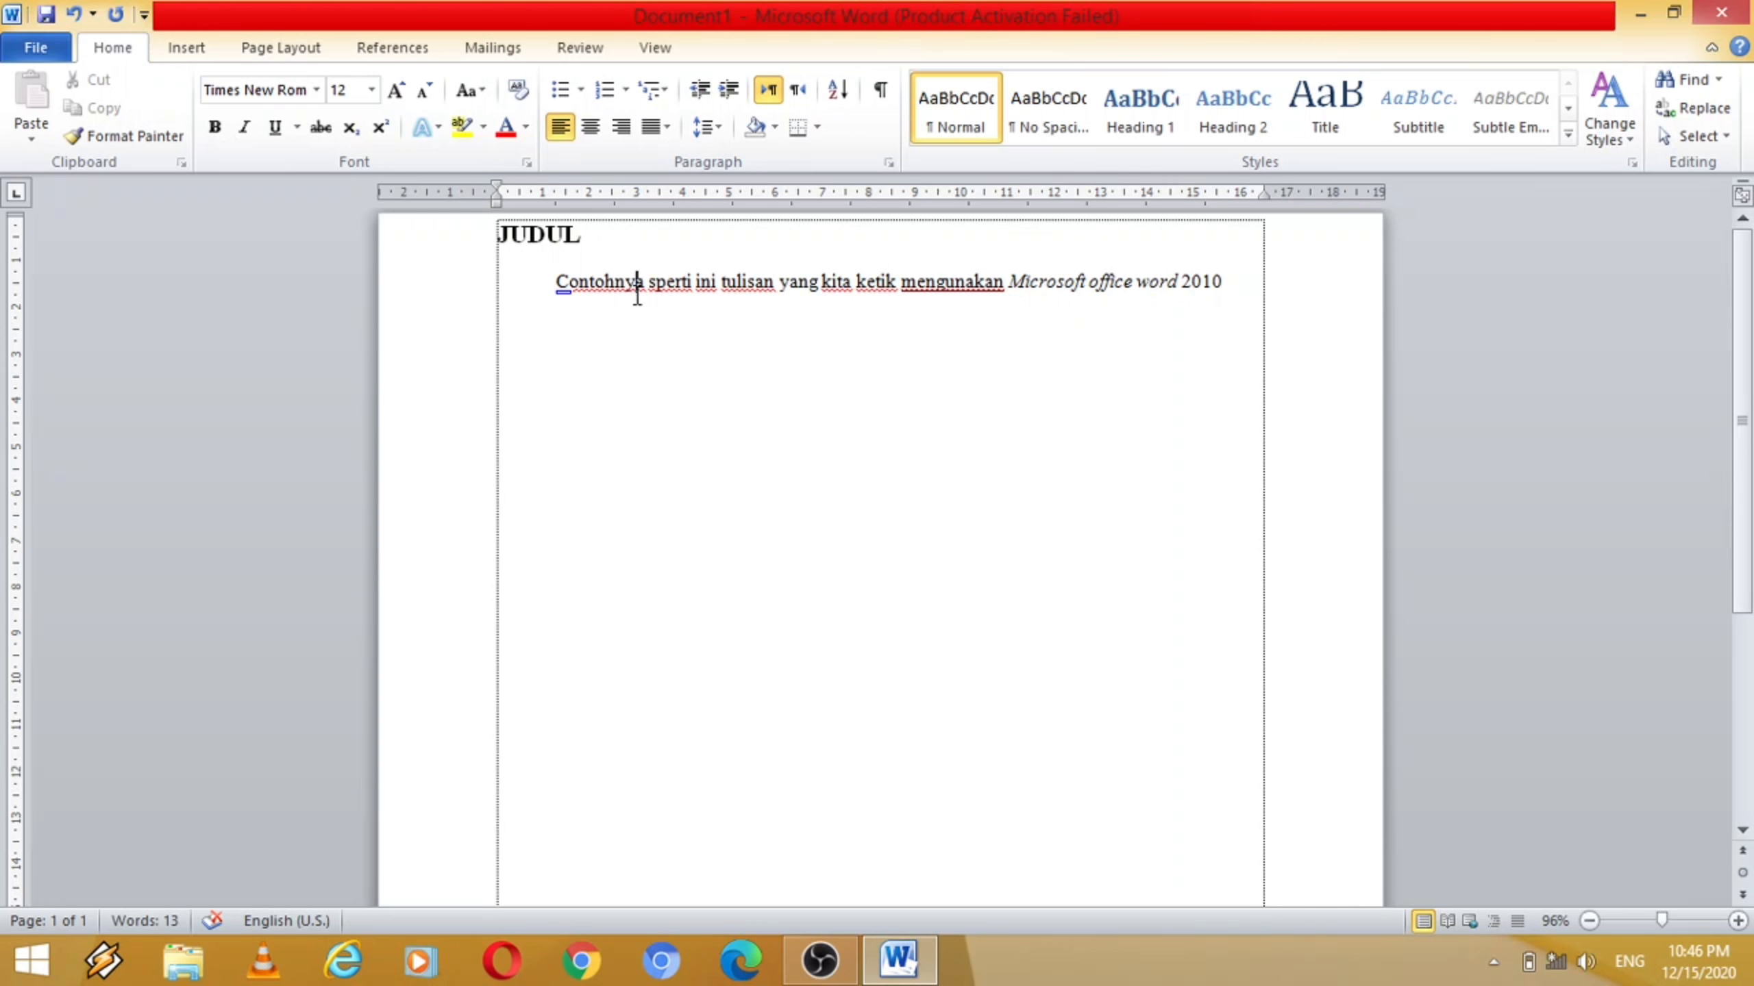
pyautogui.click(546, 289)
pyautogui.moveTo(547, 289); pyautogui.dragTo(954, 291)
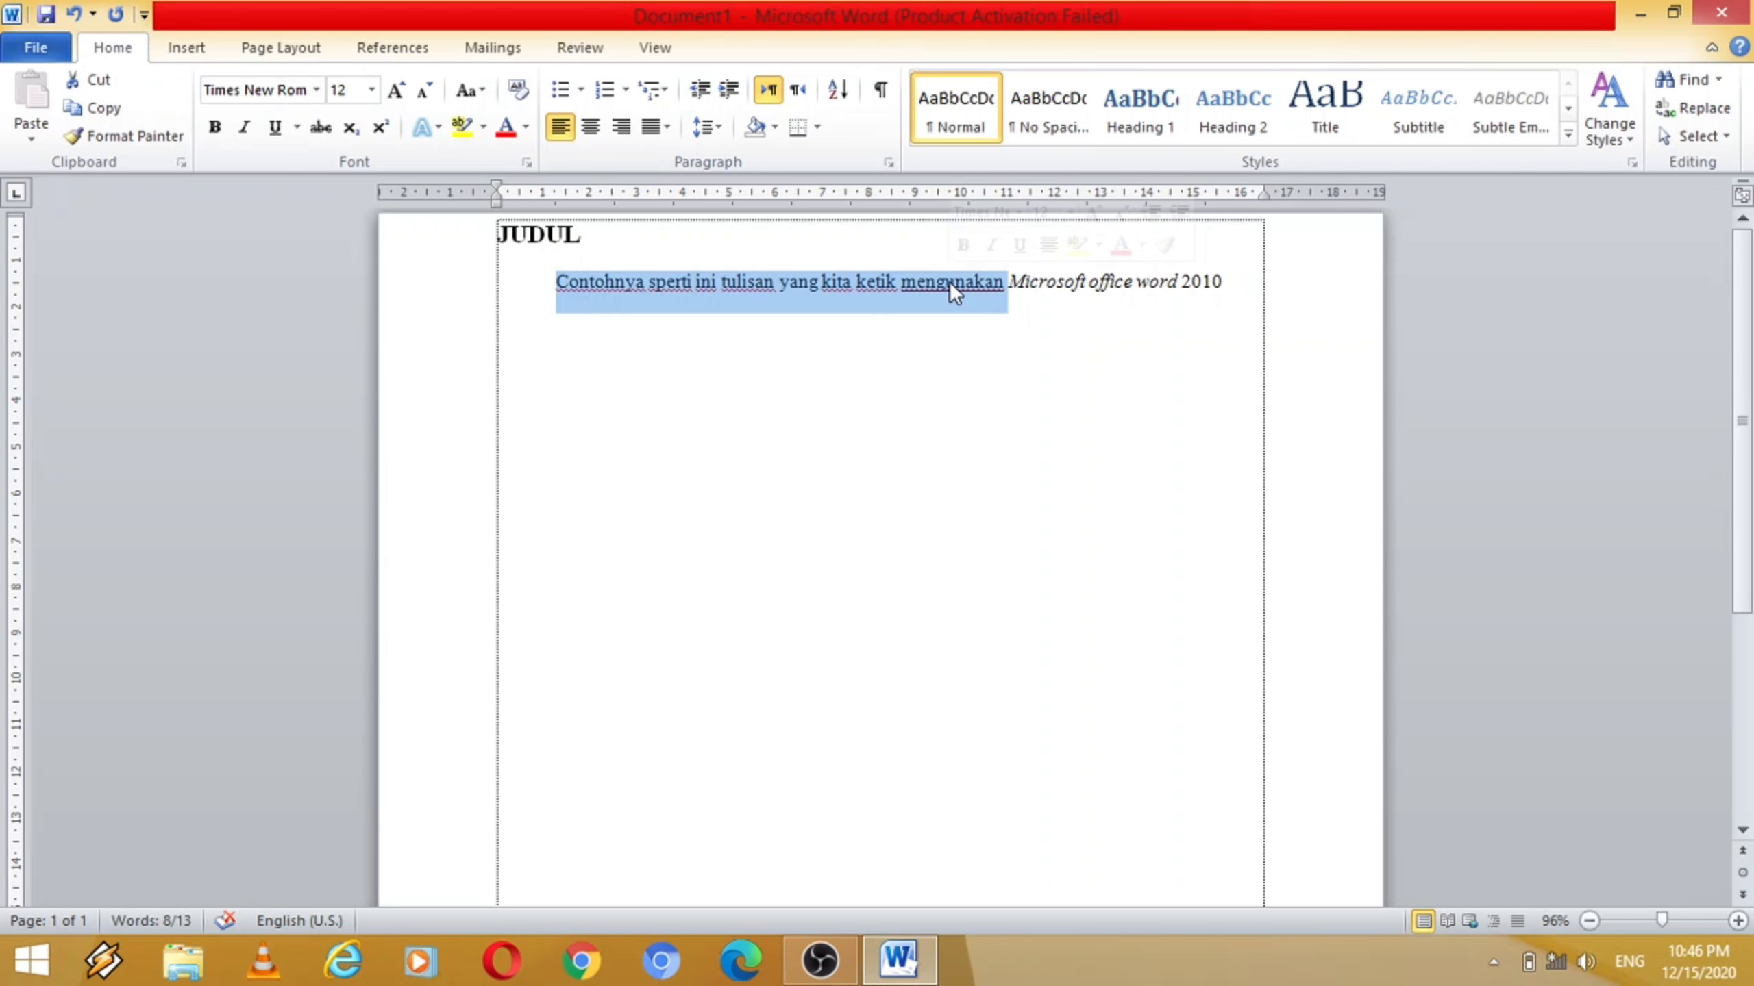
# Make the words "kita" and "tulisan" in the paragraph bold.
pyautogui.click(835, 349)
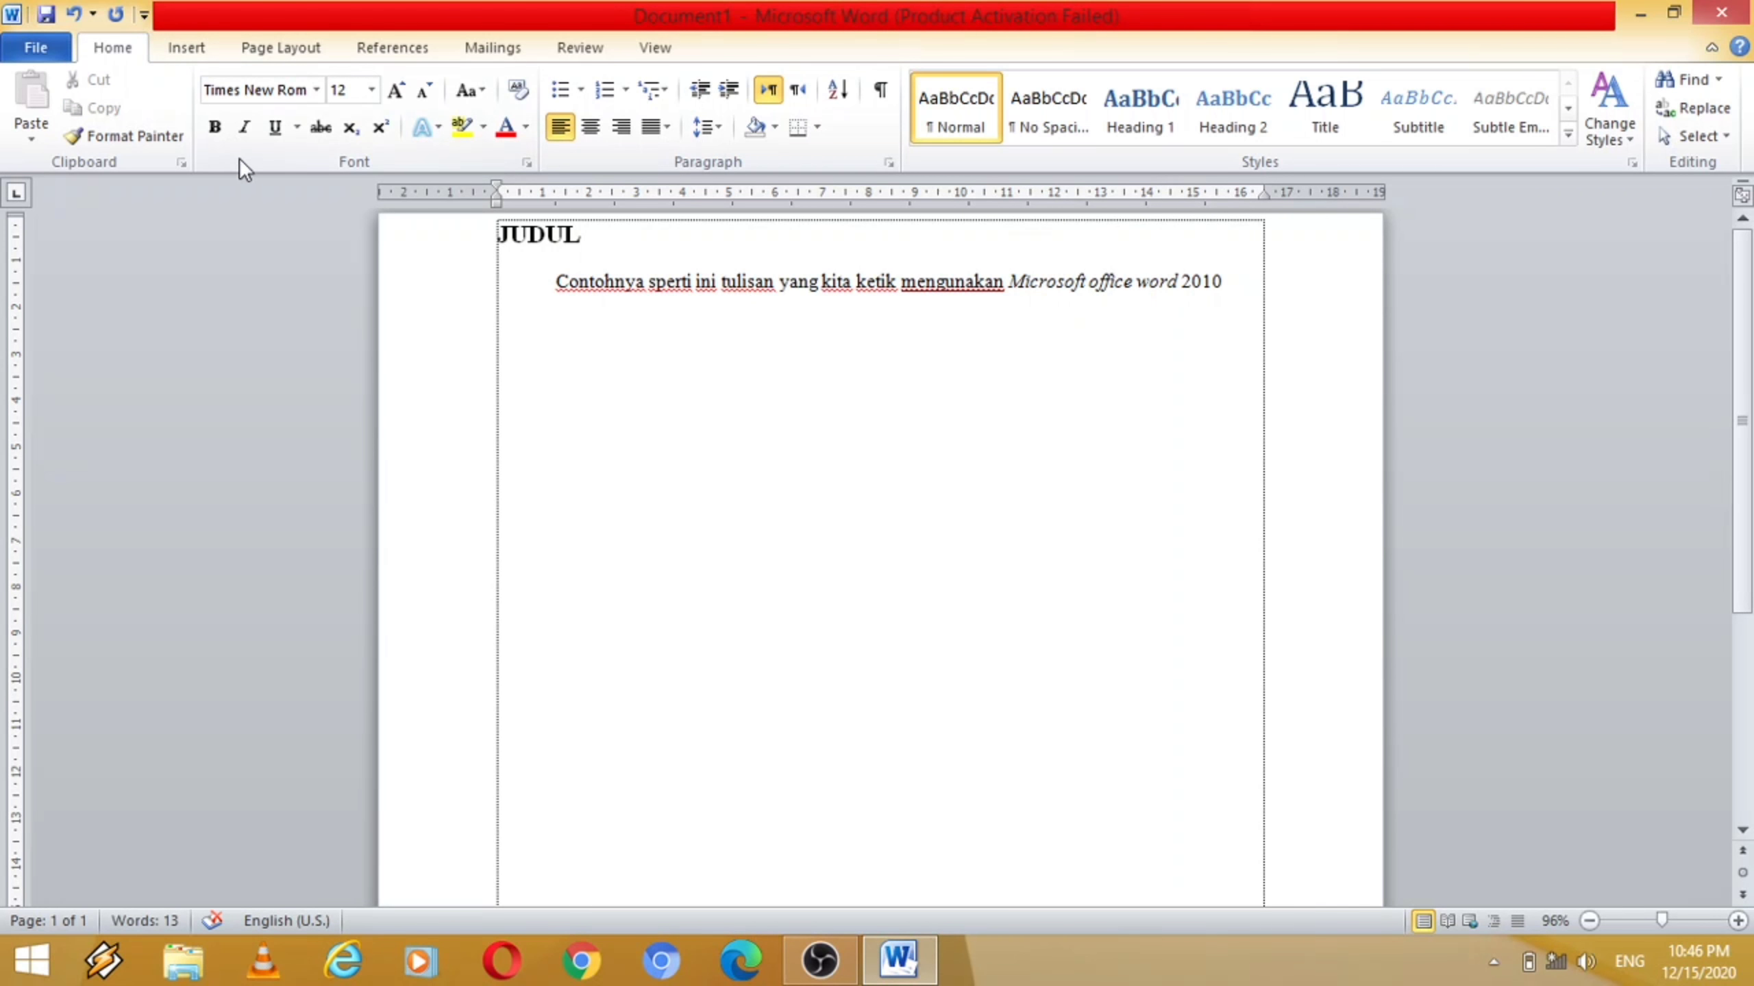
pyautogui.click(211, 134)
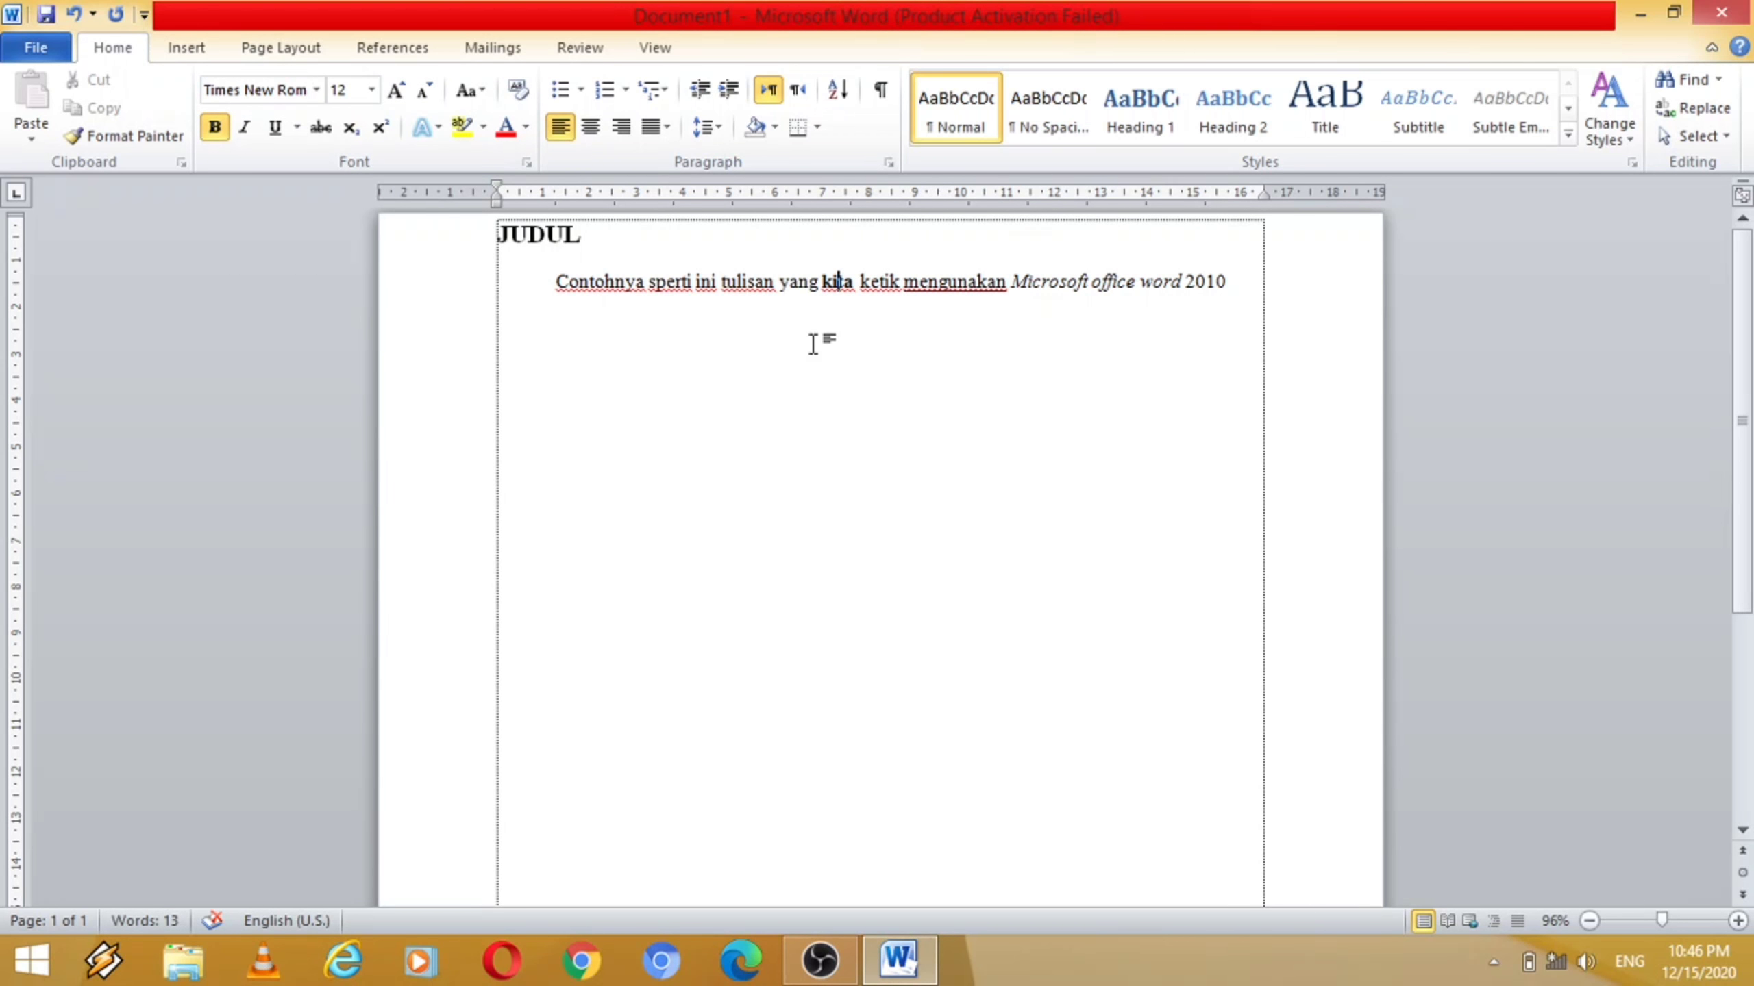
pyautogui.click(748, 292)
pyautogui.click(215, 127)
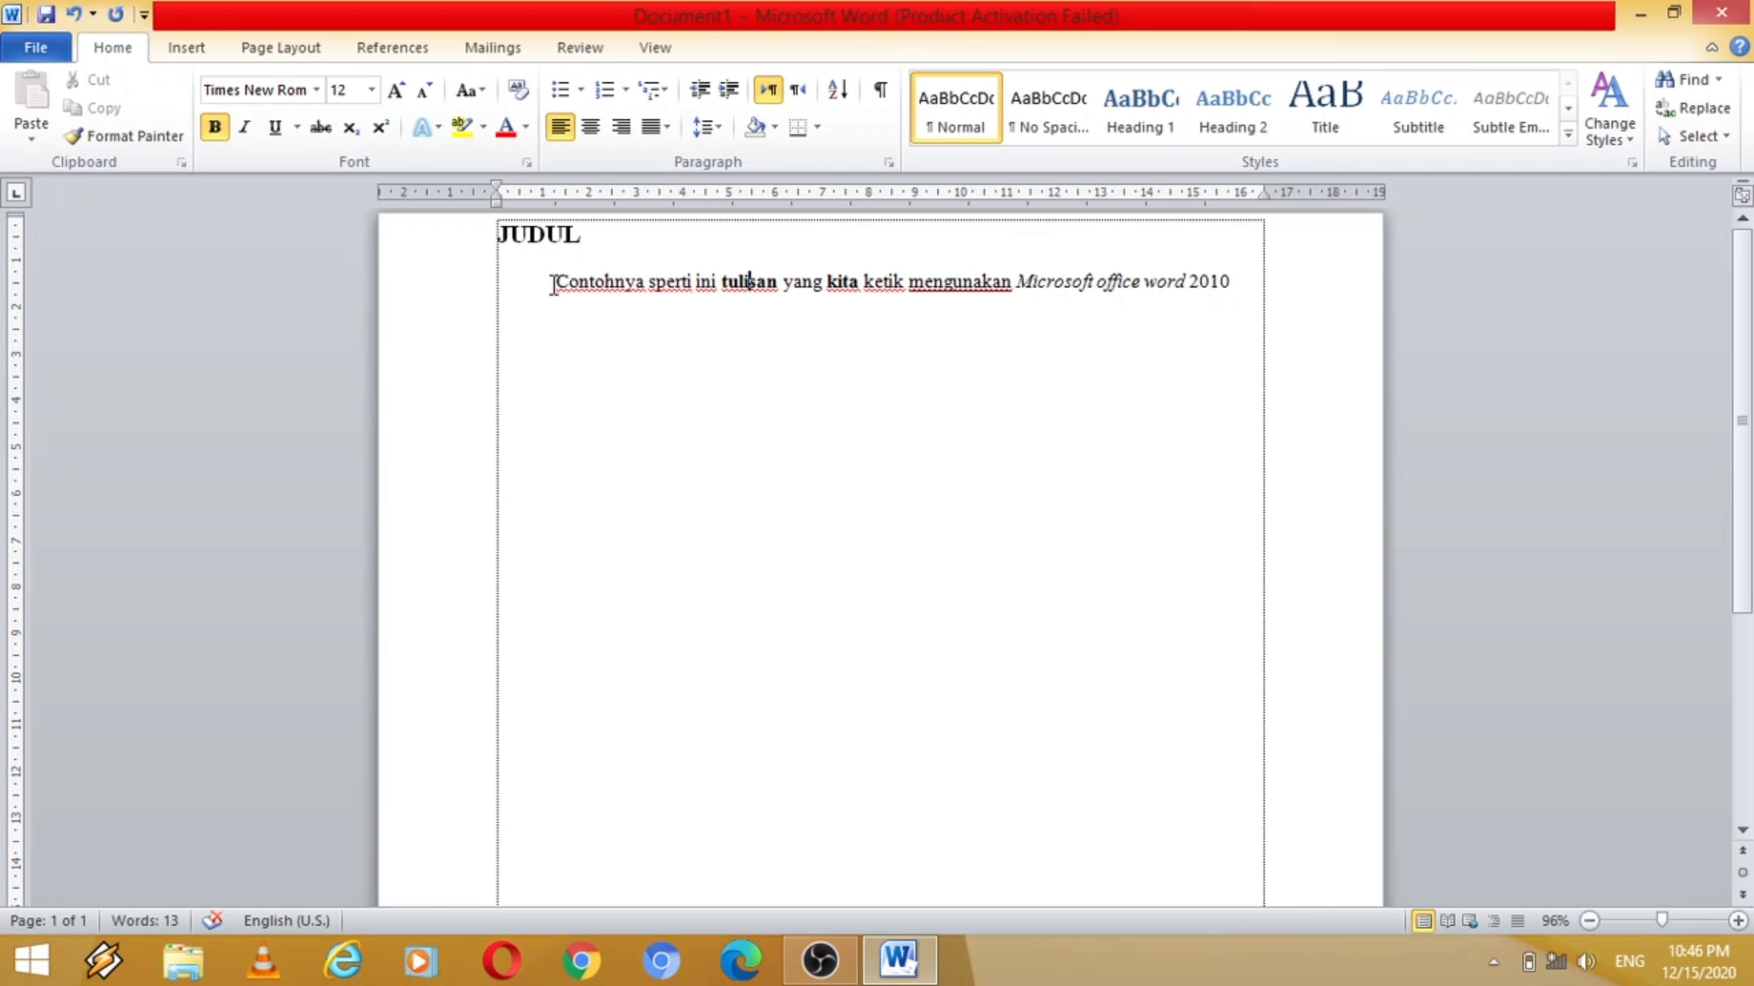
pyautogui.moveTo(553, 284); pyautogui.dragTo(645, 290)
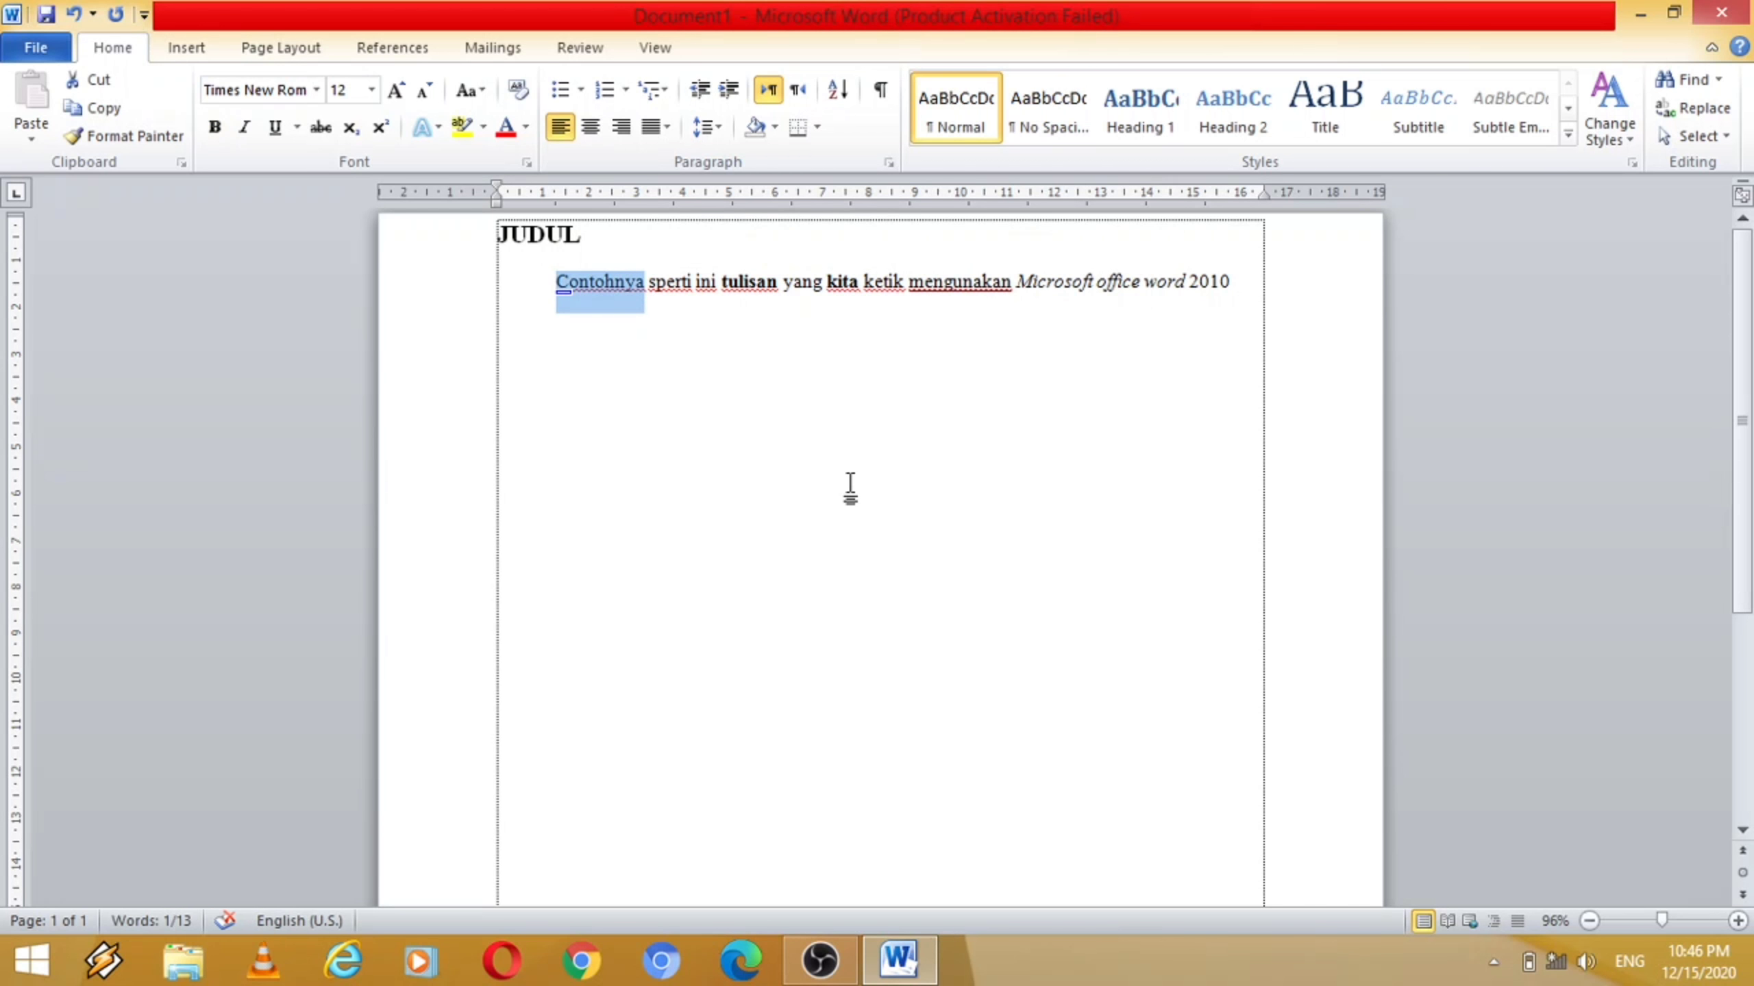
pyautogui.click(662, 312)
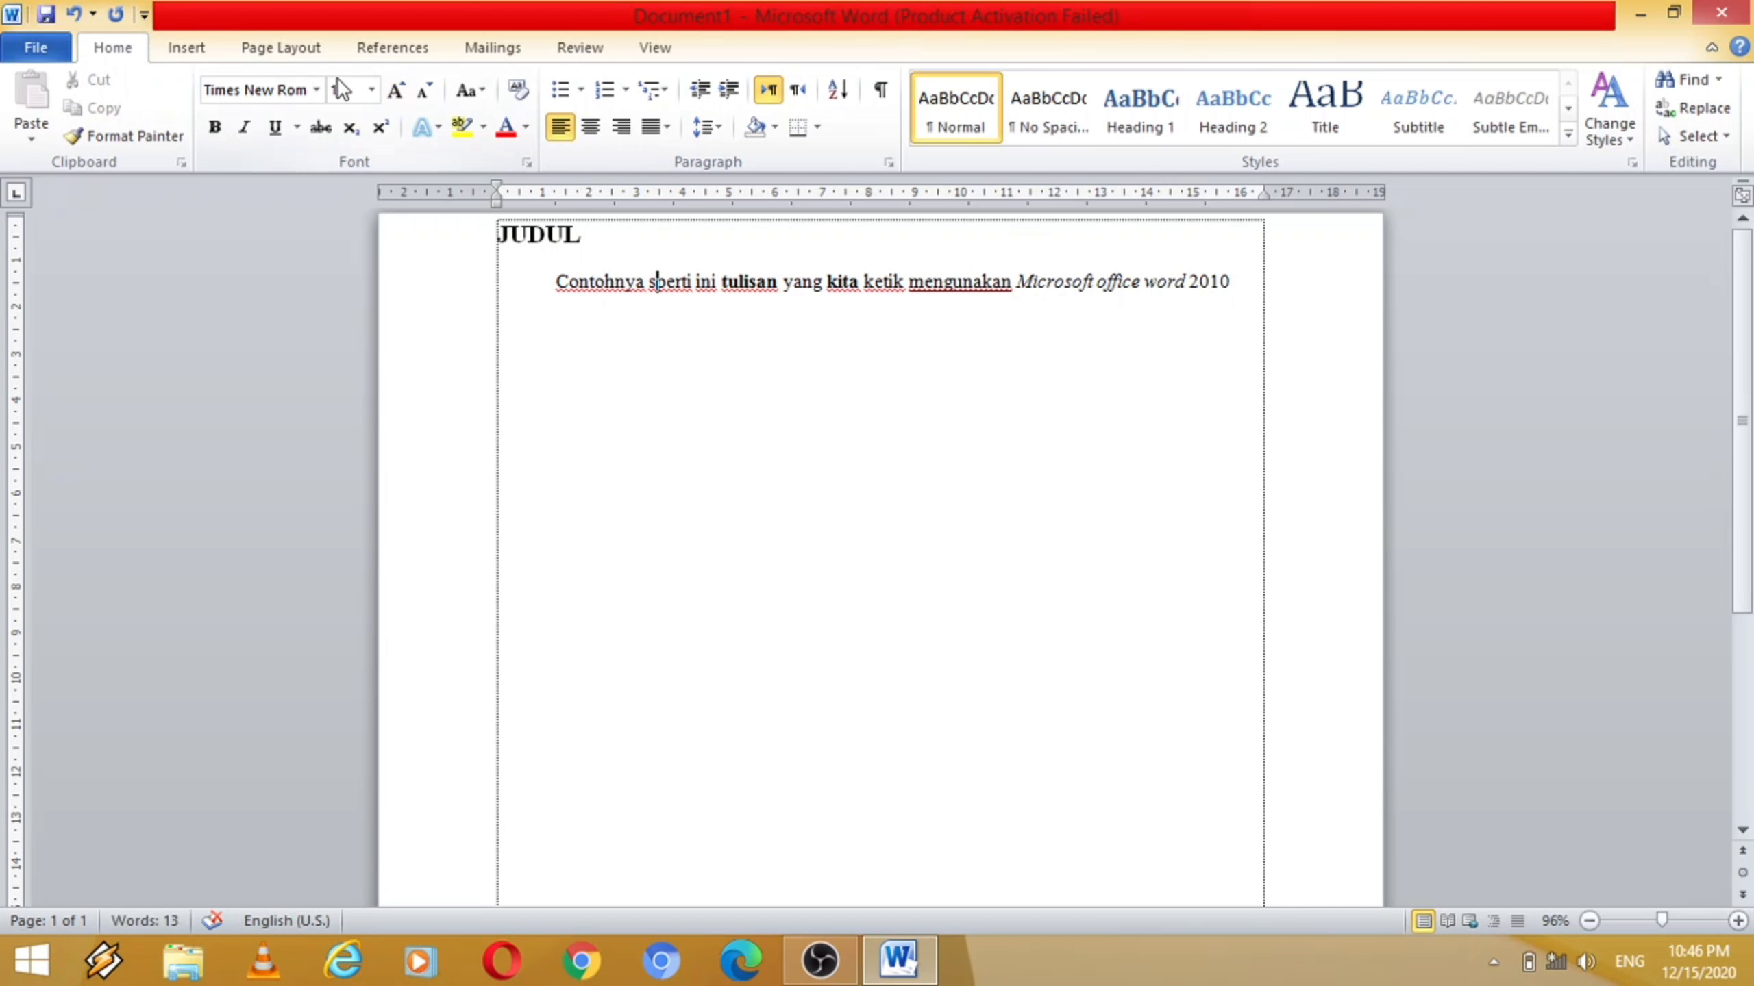